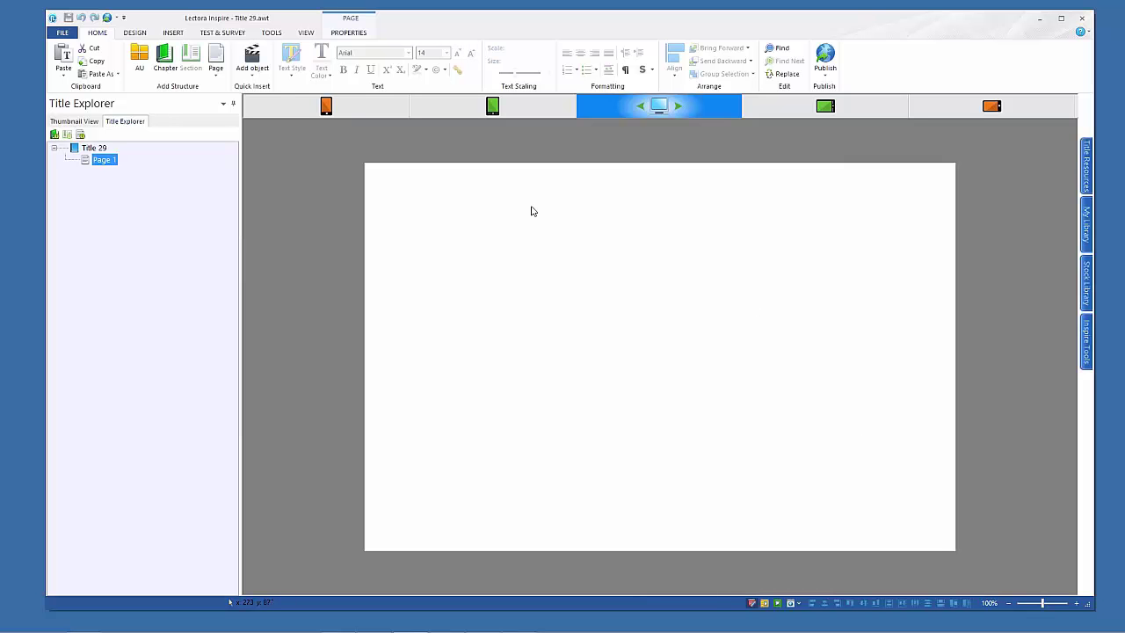
Apply the pink-and-blue theme from the Design tab's Title Themes gallery
{"action": "left_click", "coordinate": [135, 34]}
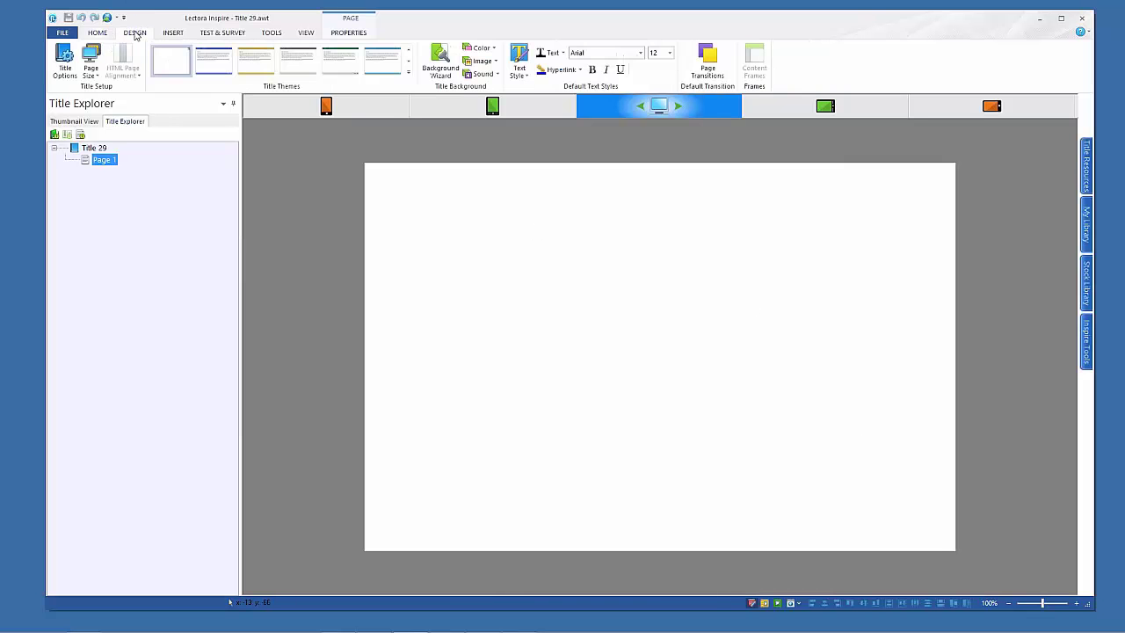
{"action": "left_click", "coordinate": [408, 73]}
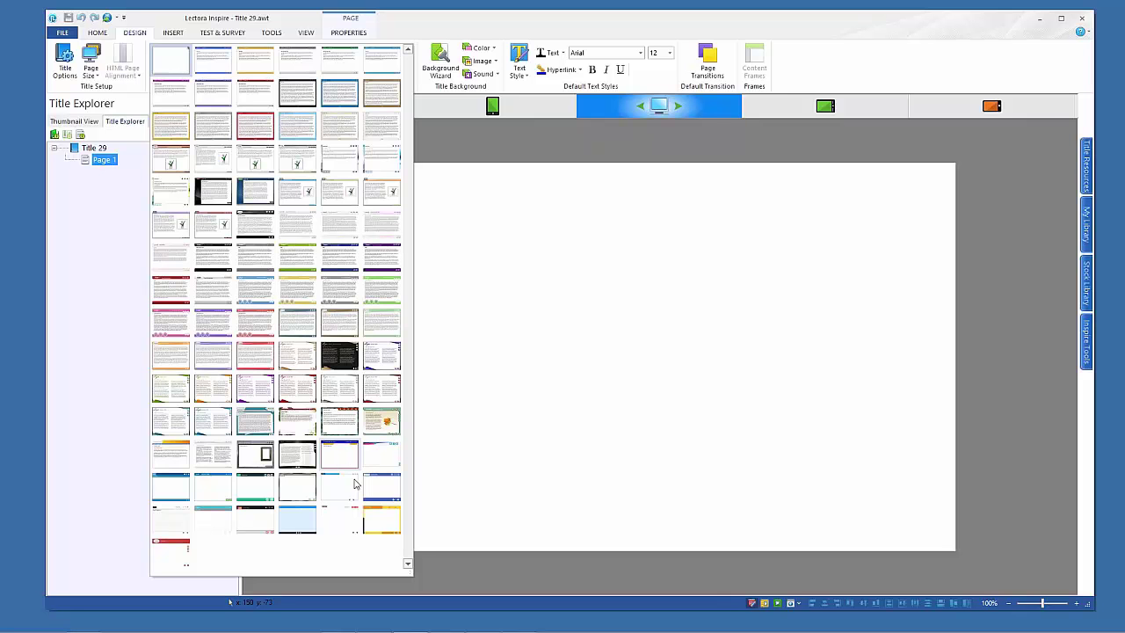
{"action": "left_click", "coordinate": [372, 457]}
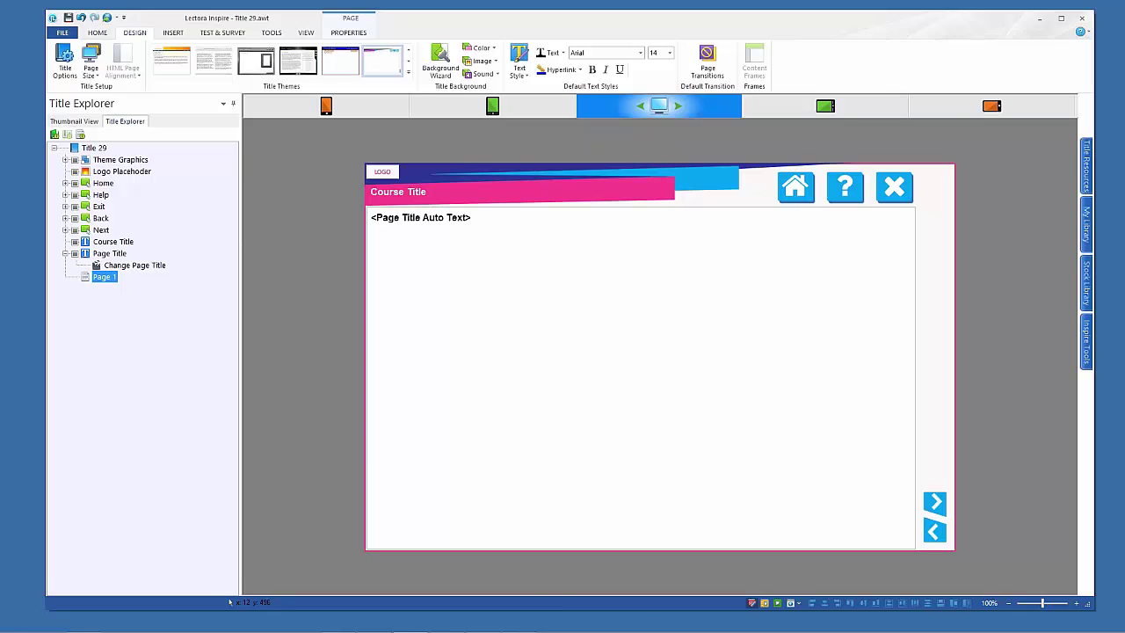
Preview the themed page in the tablet and phone portrait layouts, returning to desktop each time
{"action": "left_click", "coordinate": [495, 105]}
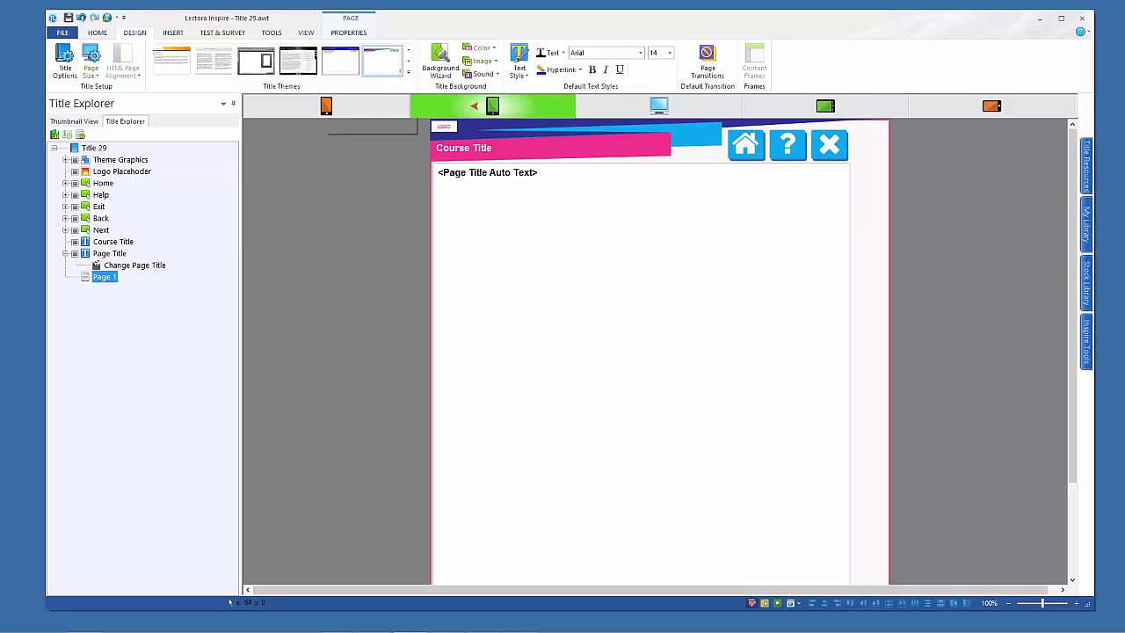
{"action": "left_click", "coordinate": [662, 106]}
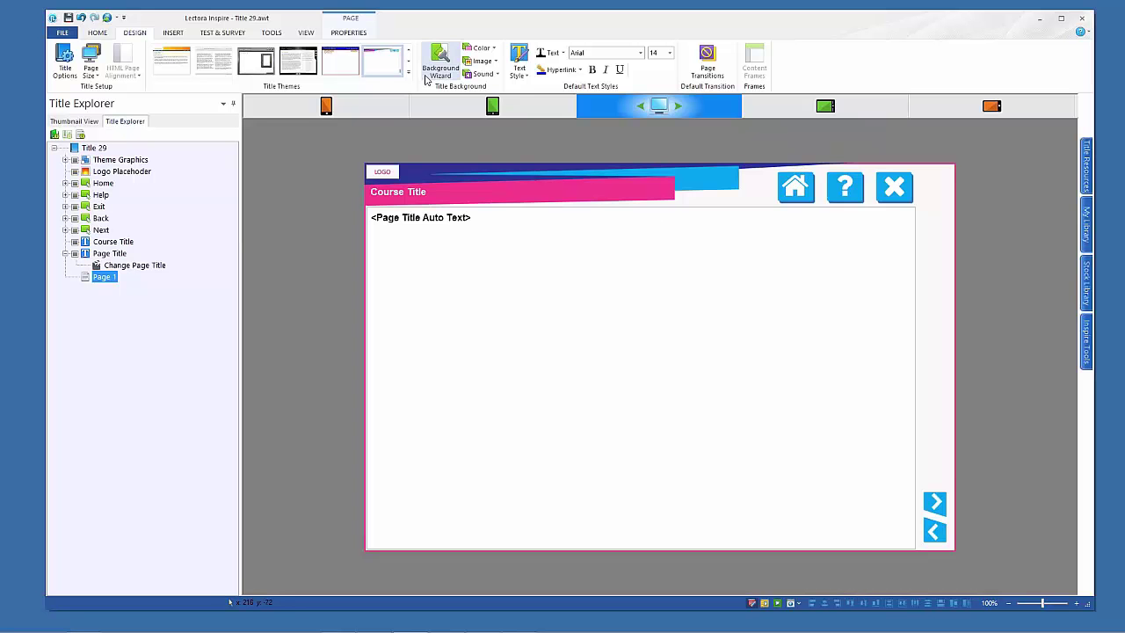
{"action": "left_click", "coordinate": [319, 107]}
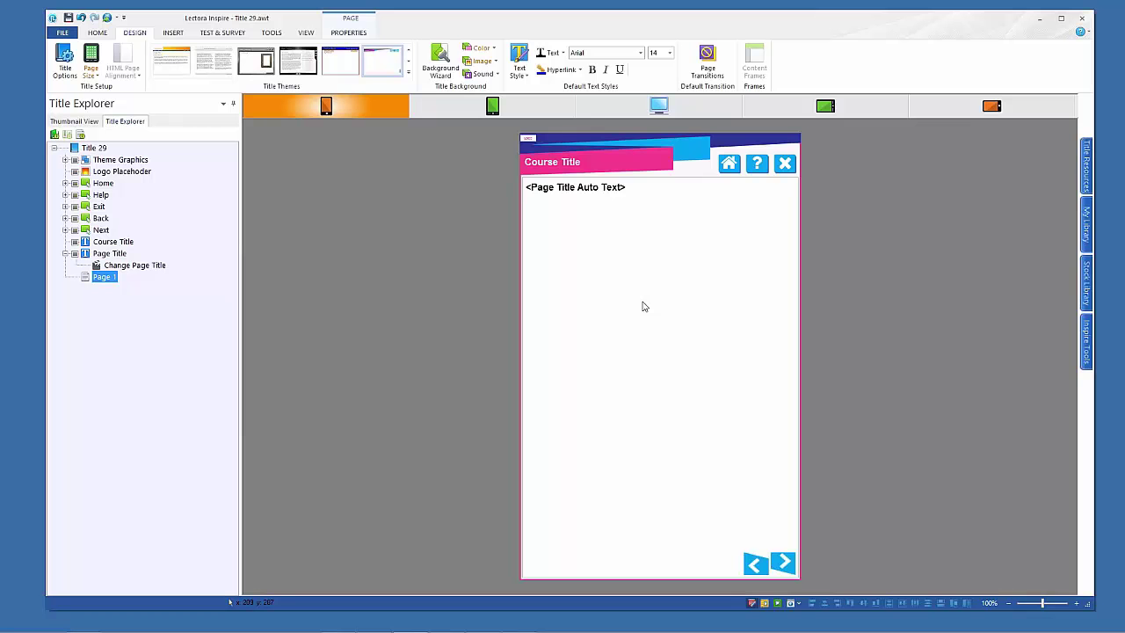
{"action": "left_click", "coordinate": [666, 106]}
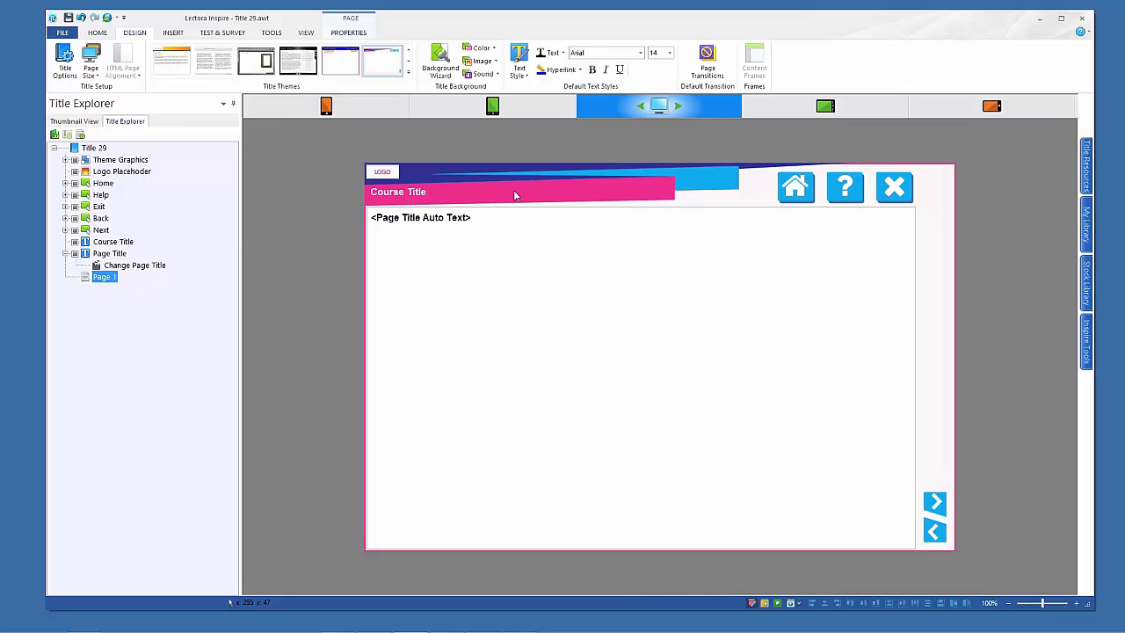
Apply the Image and text column layout to Page 1 from its Properties tab
{"action": "left_click", "coordinate": [97, 33]}
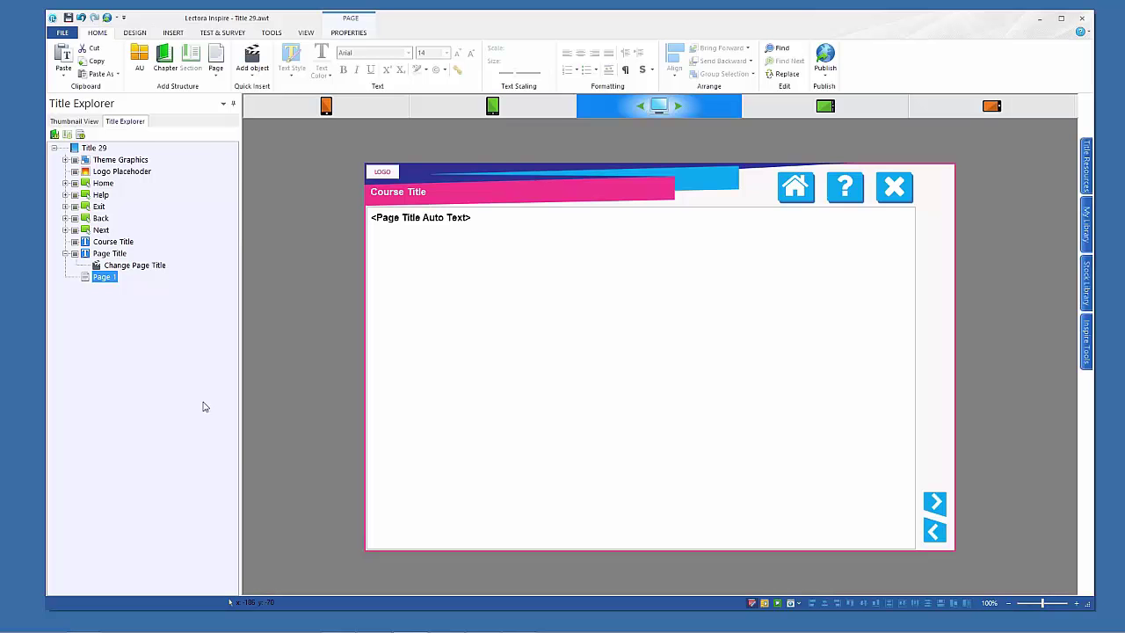
{"action": "left_click", "coordinate": [217, 74]}
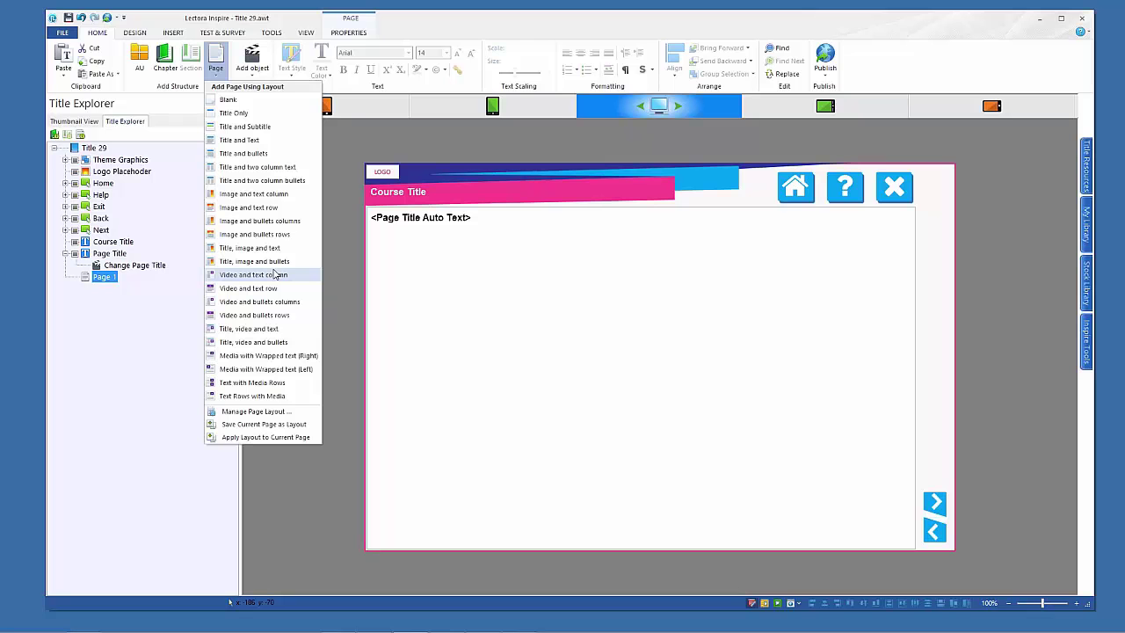
{"action": "left_click", "coordinate": [348, 34]}
{"action": "left_click", "coordinate": [360, 35]}
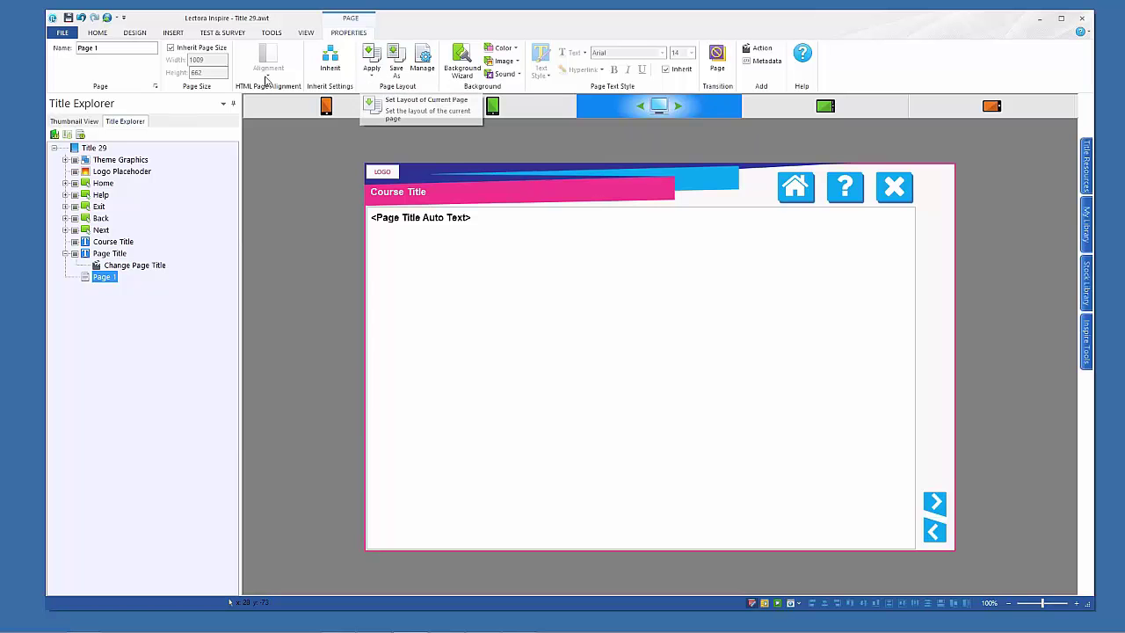
{"action": "left_click", "coordinate": [373, 79]}
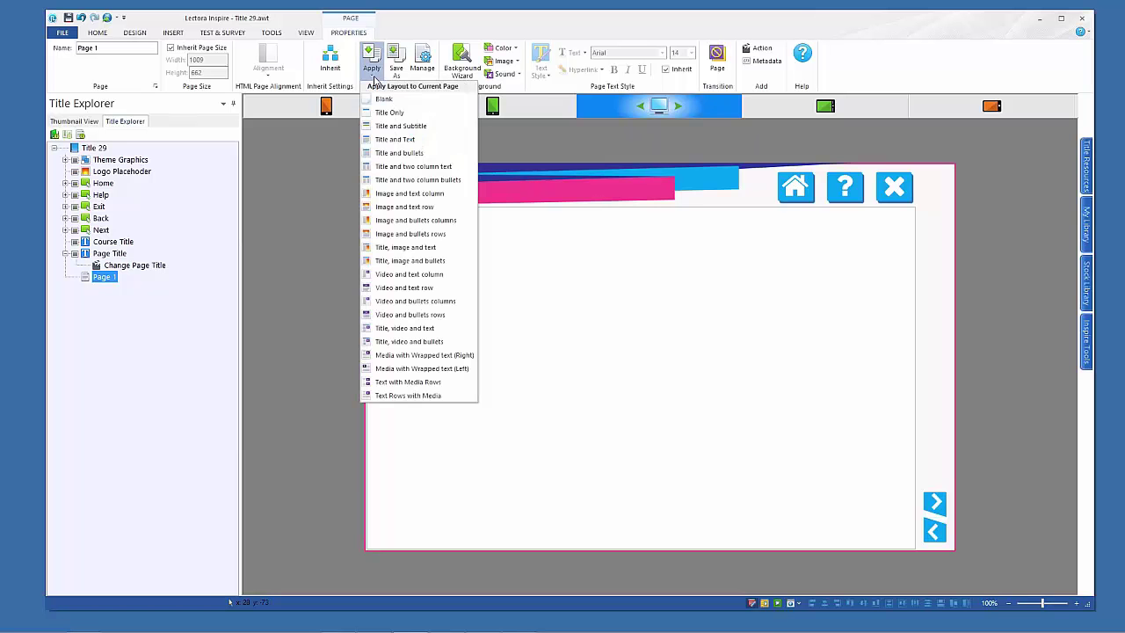
{"action": "left_click", "coordinate": [396, 200]}
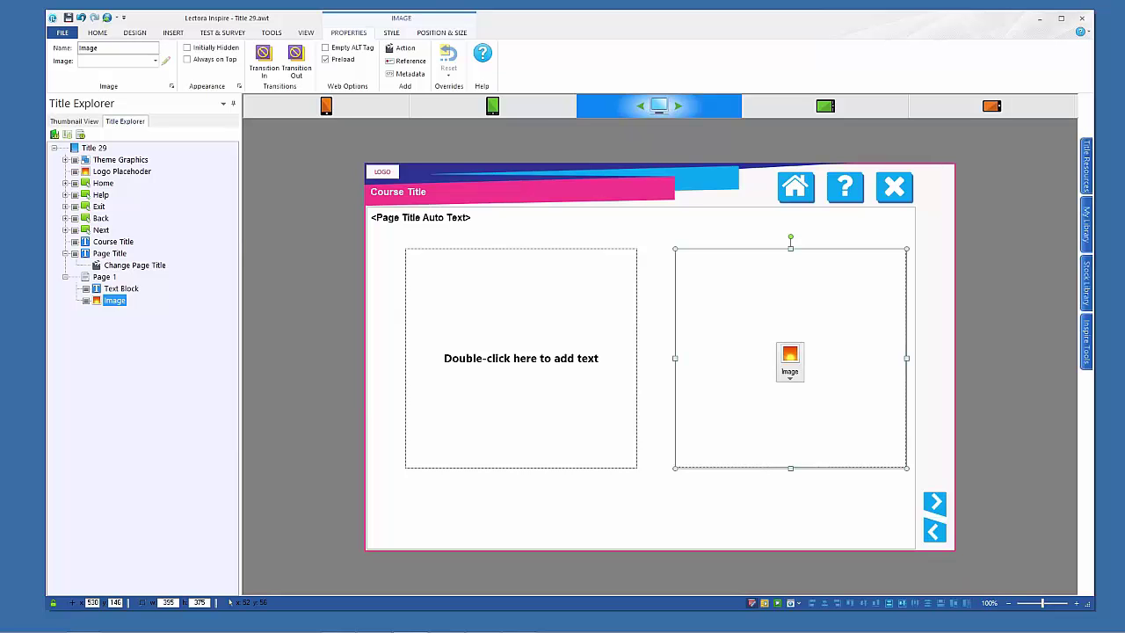
Preview the new layout in the tablet landscape, phone landscape, tablet portrait and phone portrait views, then return to desktop
{"action": "left_click", "coordinate": [823, 109]}
{"action": "left_click", "coordinate": [992, 109]}
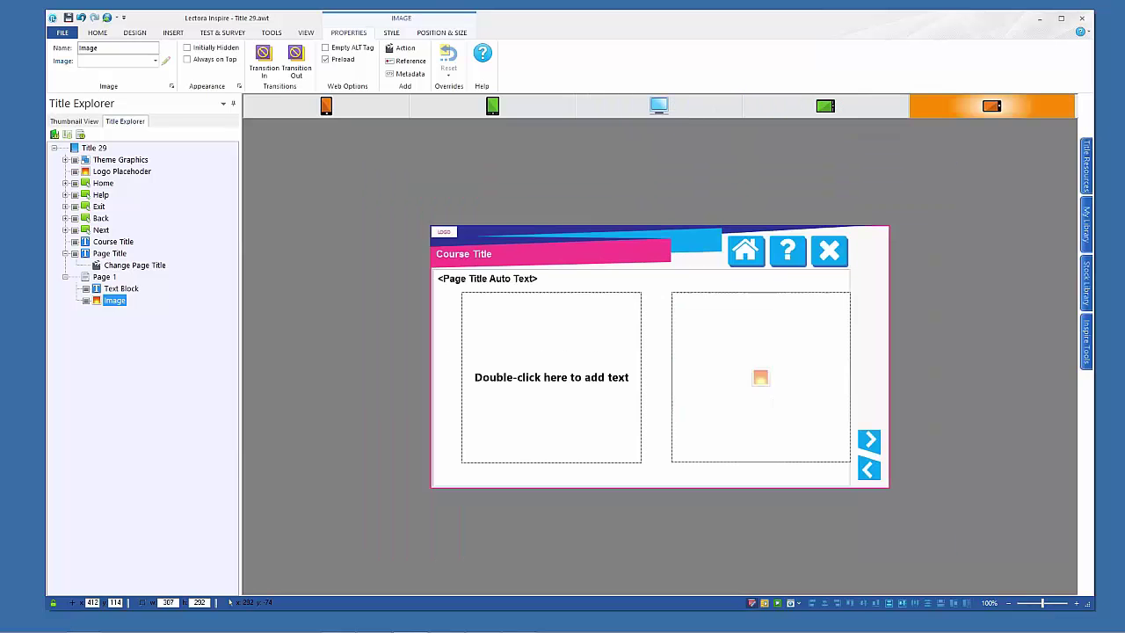
{"action": "left_click", "coordinate": [666, 107]}
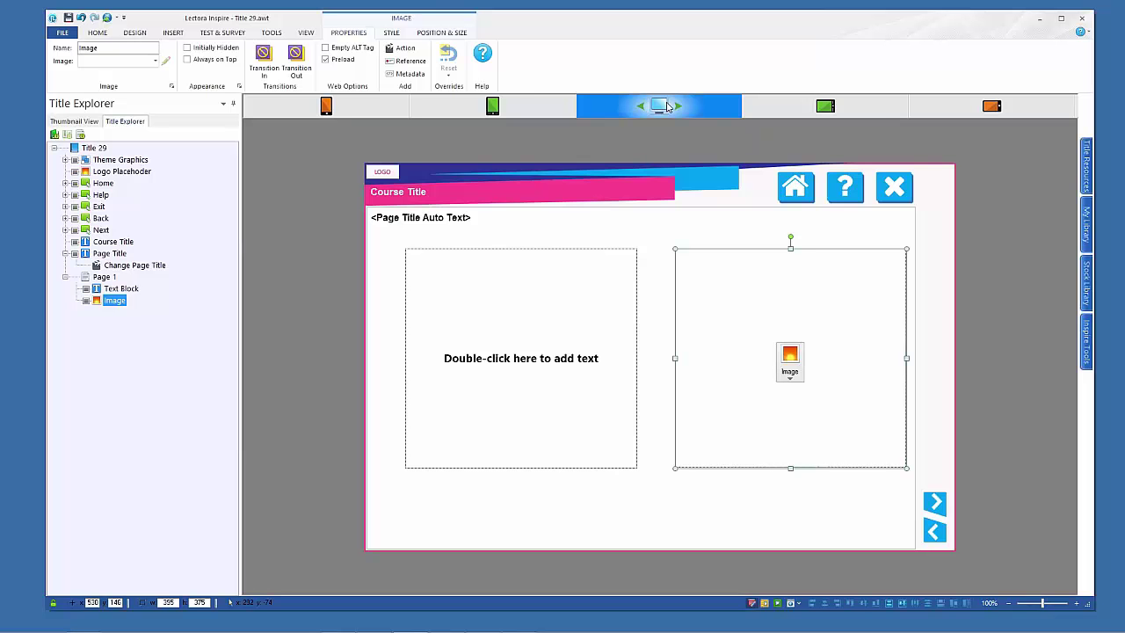
{"action": "left_click", "coordinate": [492, 107]}
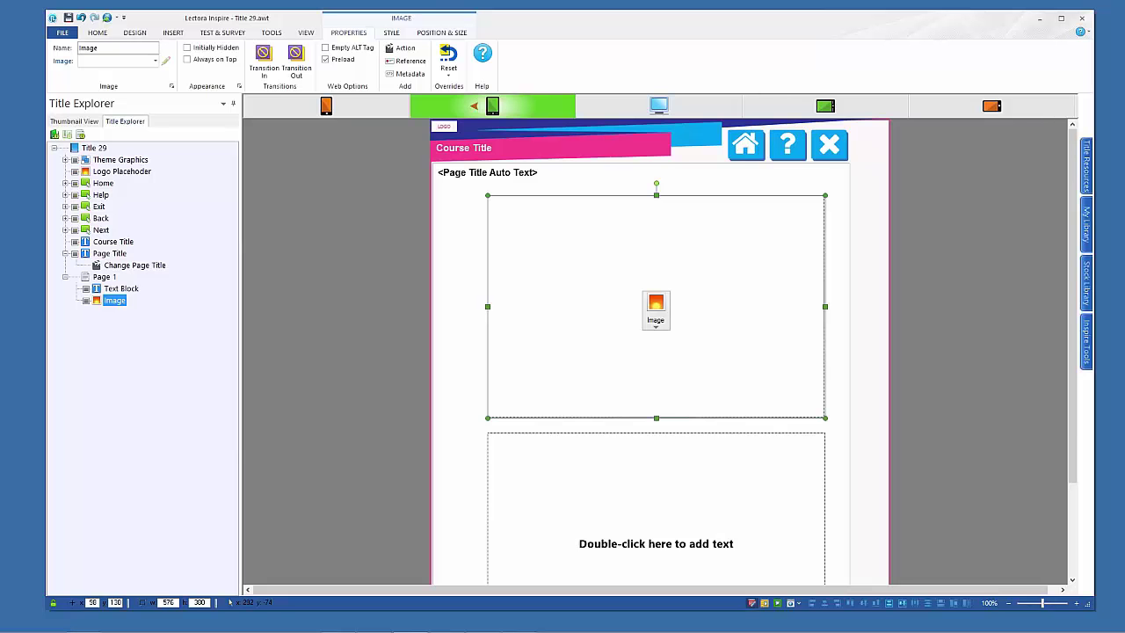
{"action": "left_click", "coordinate": [326, 107]}
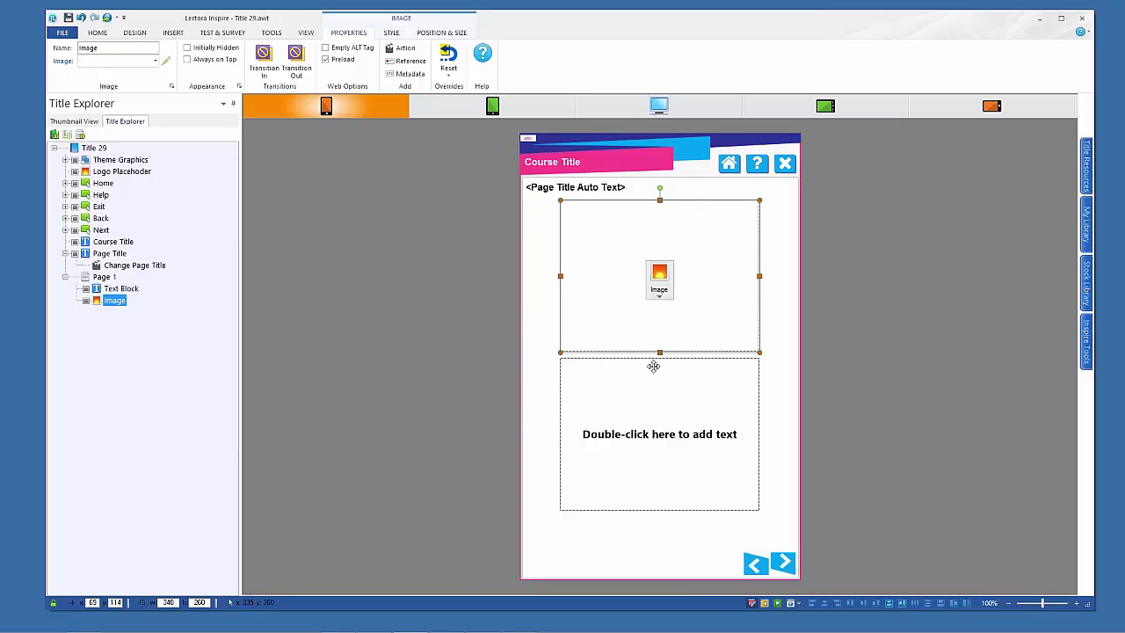
{"action": "left_click", "coordinate": [657, 107]}
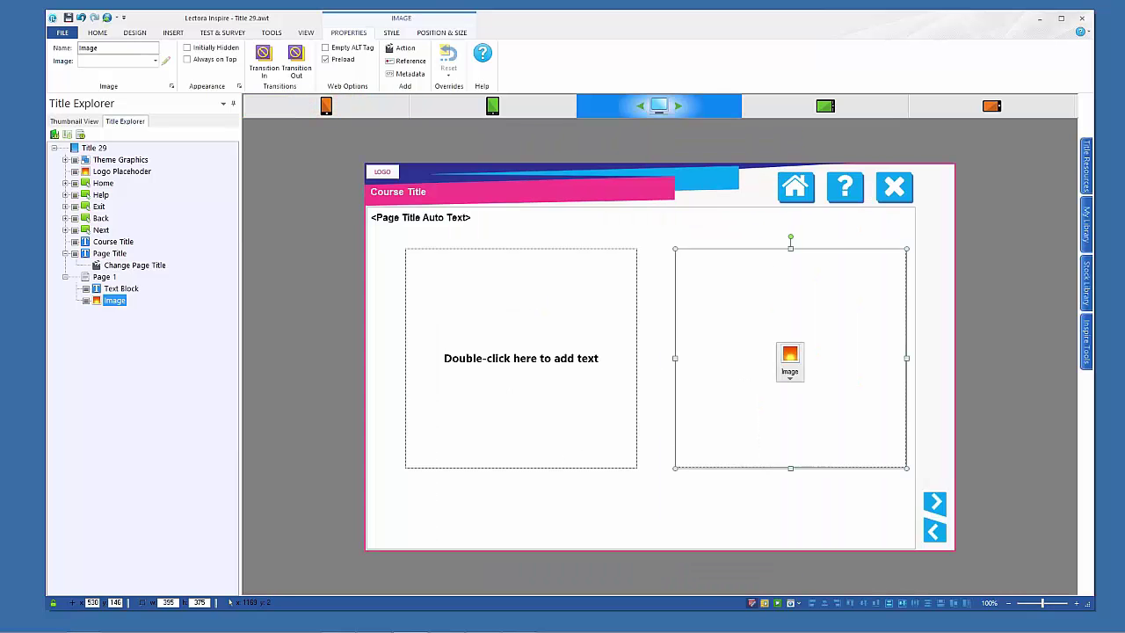
Paste the Florida surf paragraphs into the text block and insert Ride the wave.png into the image placeholder
{"action": "double_click", "coordinate": [567, 290]}
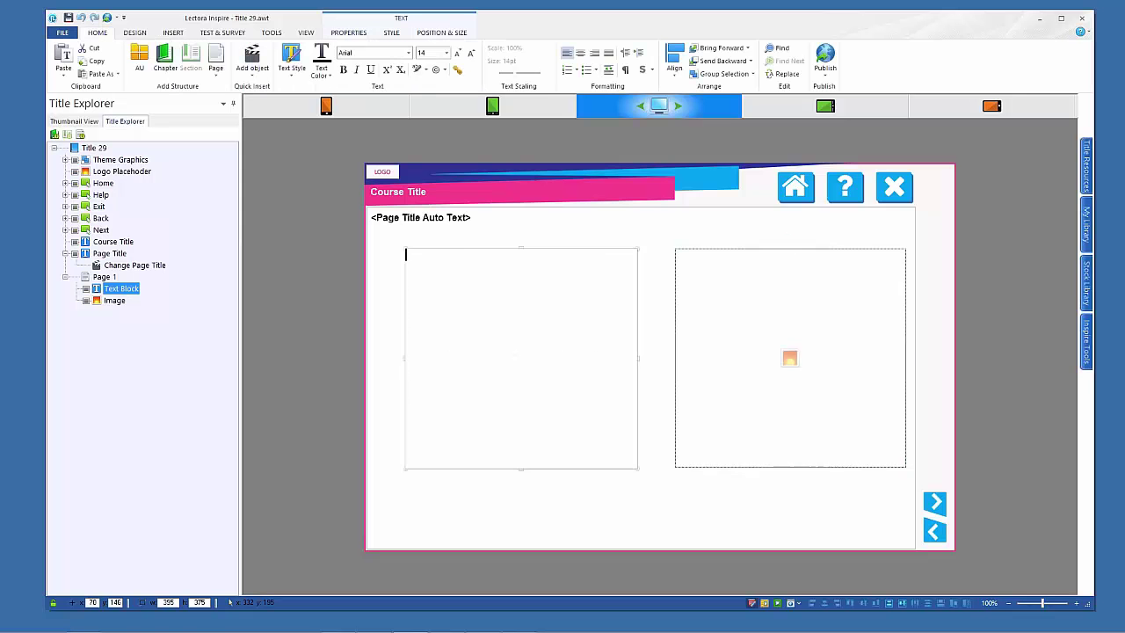
{"action": "type", "text": "Florida's Atlantic coastline is home to some quality surf spots but unfortunately the swells it gets are pretty inconsistent. It is a great place to have a go at surfing as the whole are is geared up to tourism, the beaches are great, there are plenty of nice easy beachbreaks for learning to surf, and the water's crystal clear.  The main swell season in winter from November to March gets the swells from North Atlantic low pressures, generating surf from anywhere between 1-10ft. Summer can have long spells of flat surf broken up by small windswell days. That said the best waves that Florida gets are during the summer cyclone season."}
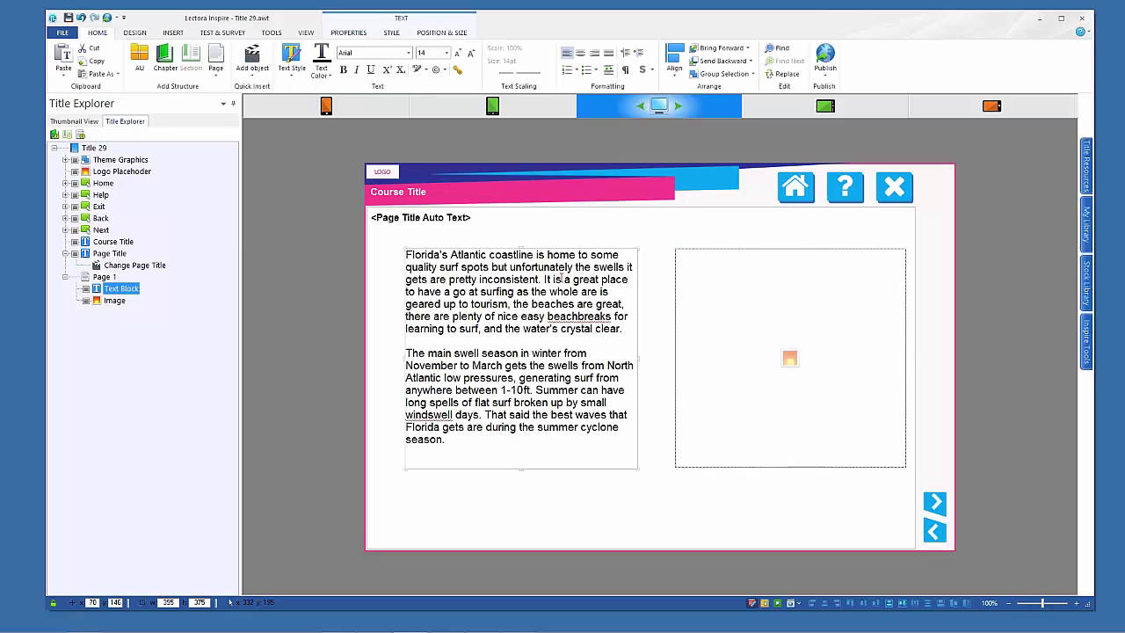
{"action": "left_click", "coordinate": [789, 362]}
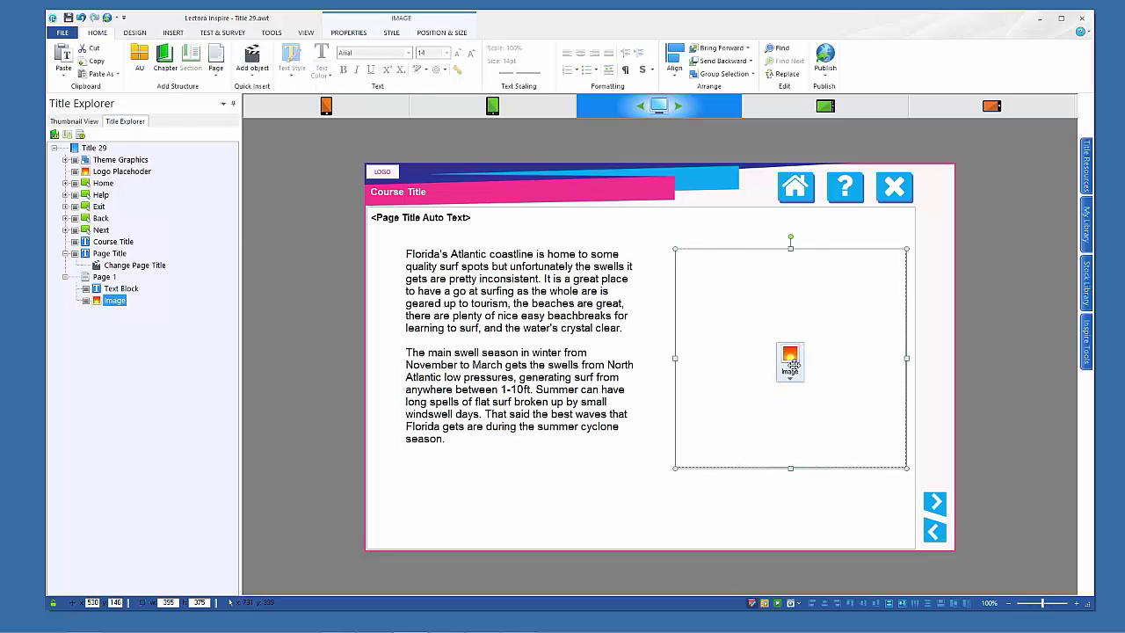
{"action": "left_click", "coordinate": [790, 376]}
{"action": "left_click", "coordinate": [795, 401]}
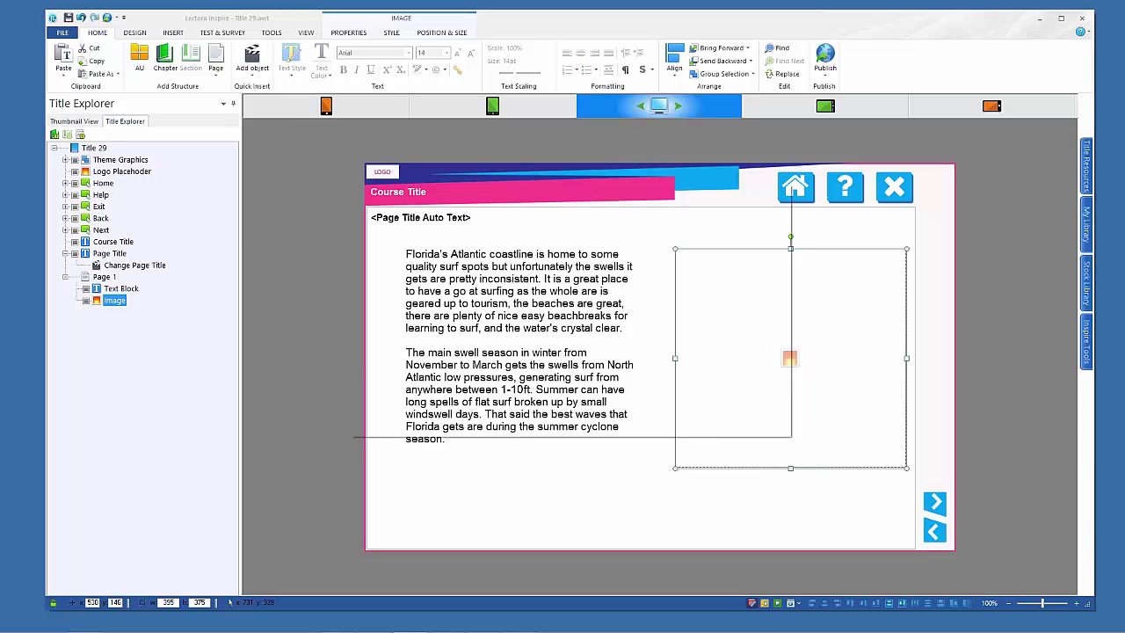
{"action": "double_click", "coordinate": [442, 341]}
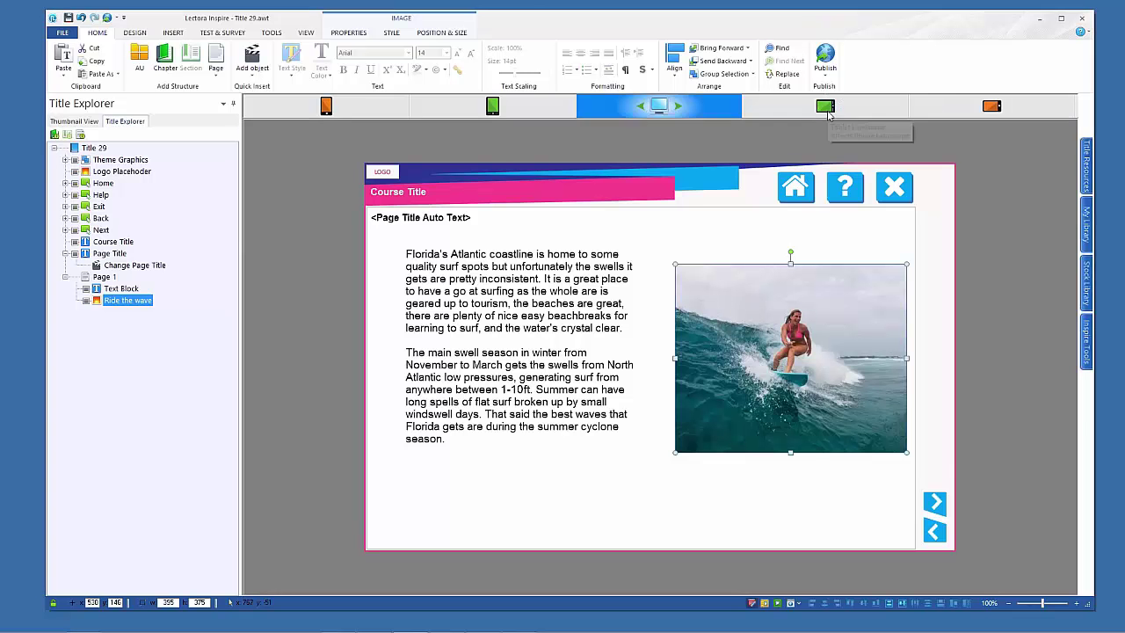
Preview the filled page in the phone landscape, tablet portrait and phone portrait layouts
{"action": "left_click", "coordinate": [984, 111]}
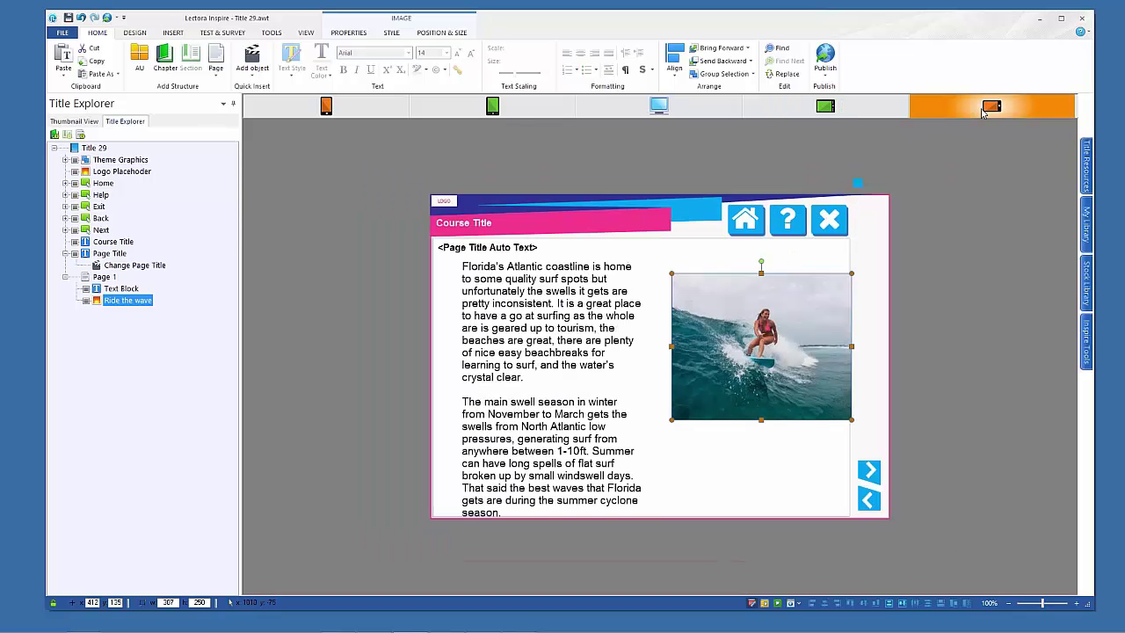
{"action": "left_click", "coordinate": [508, 111]}
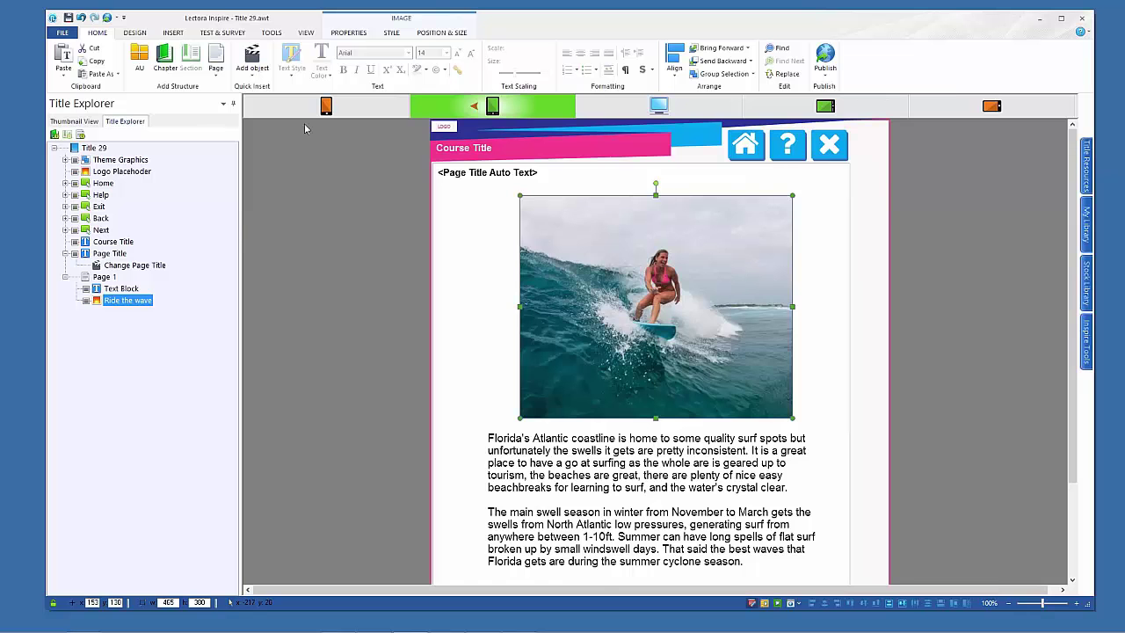
{"action": "left_click", "coordinate": [325, 106]}
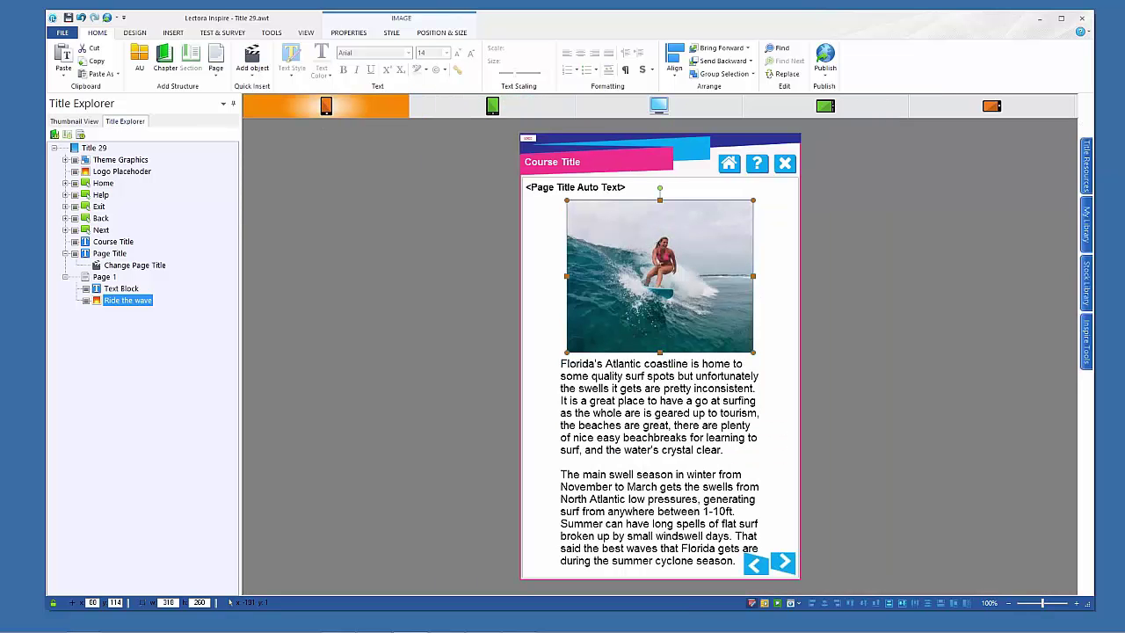
{"action": "left_click", "coordinate": [464, 106]}
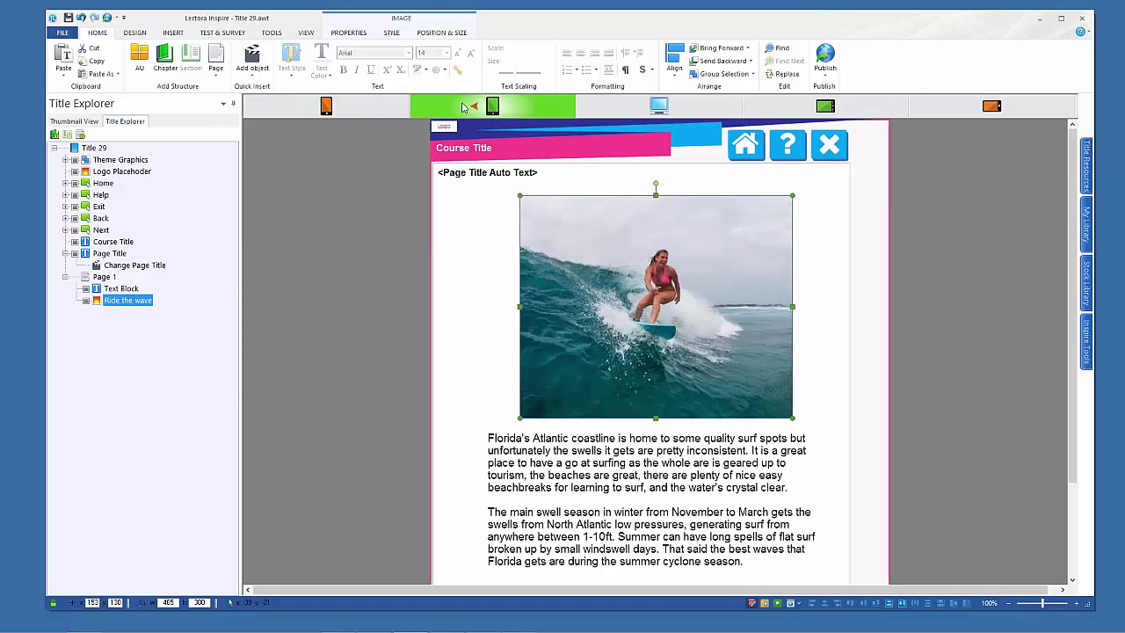
{"action": "left_click", "coordinate": [328, 108]}
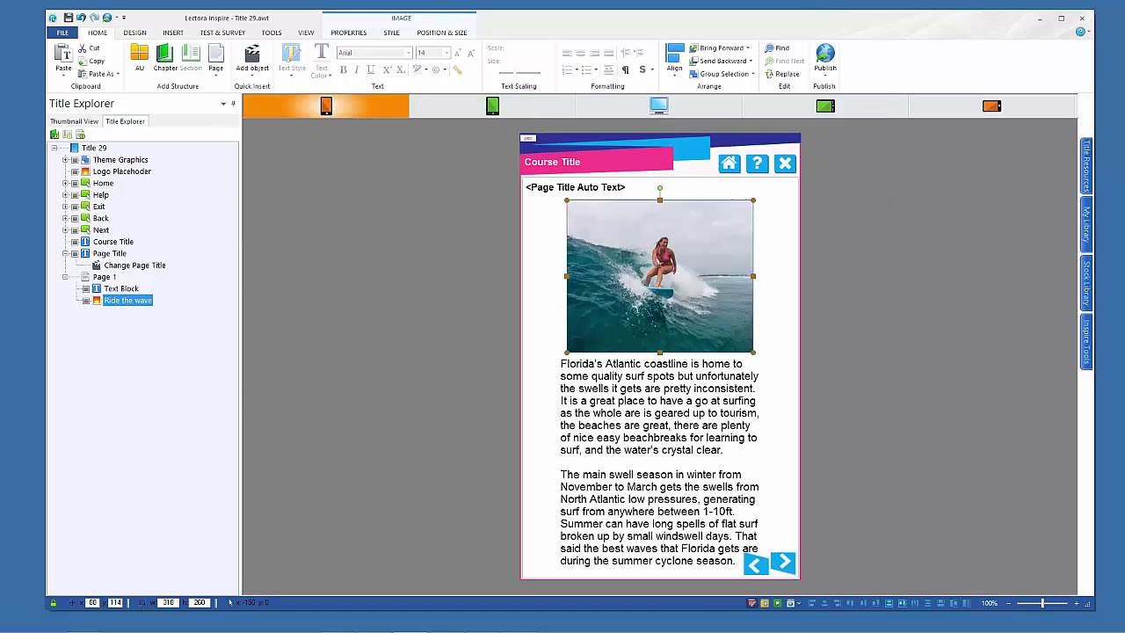
Try 90% text scaling on the phone layout, then undo it and return to desktop
{"action": "left_click", "coordinate": [638, 445]}
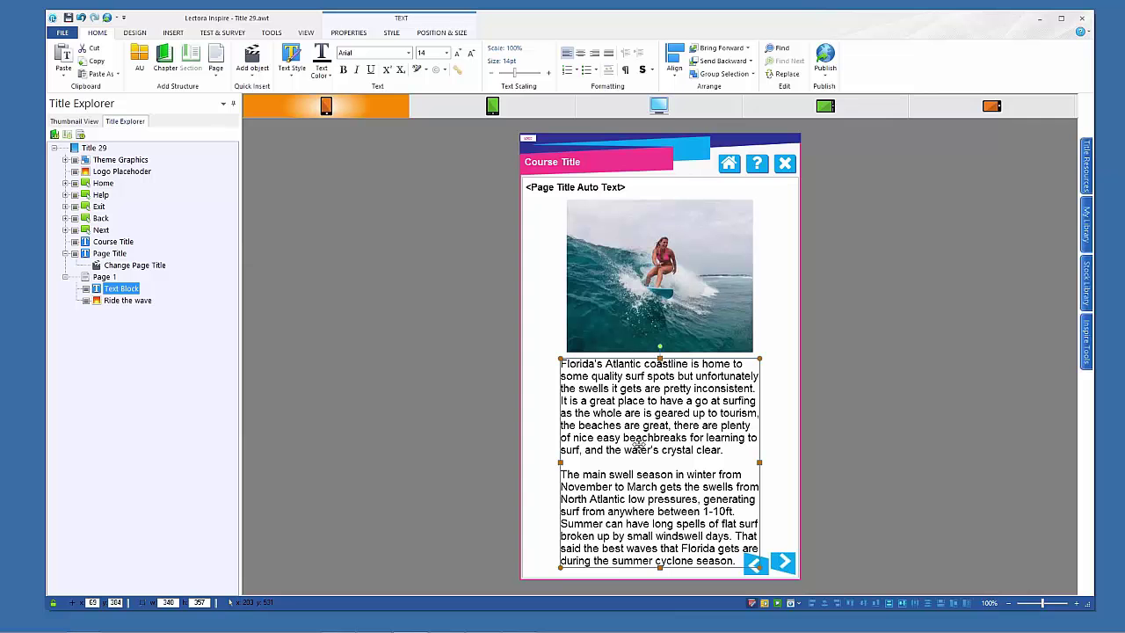
{"action": "left_click", "coordinate": [493, 75]}
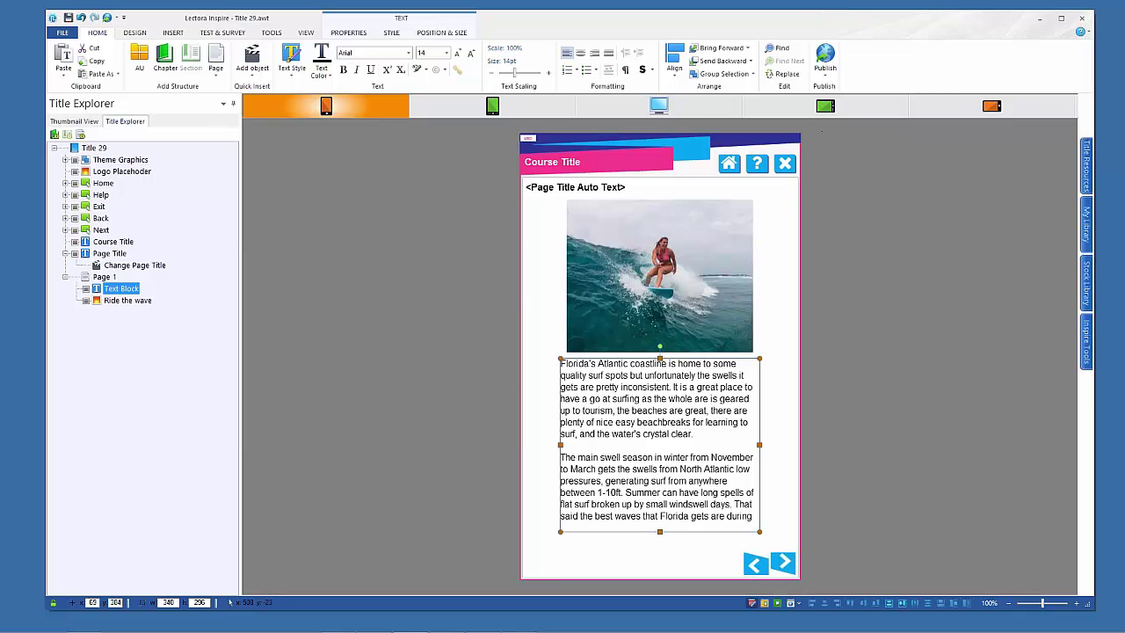
{"action": "left_click", "coordinate": [830, 105]}
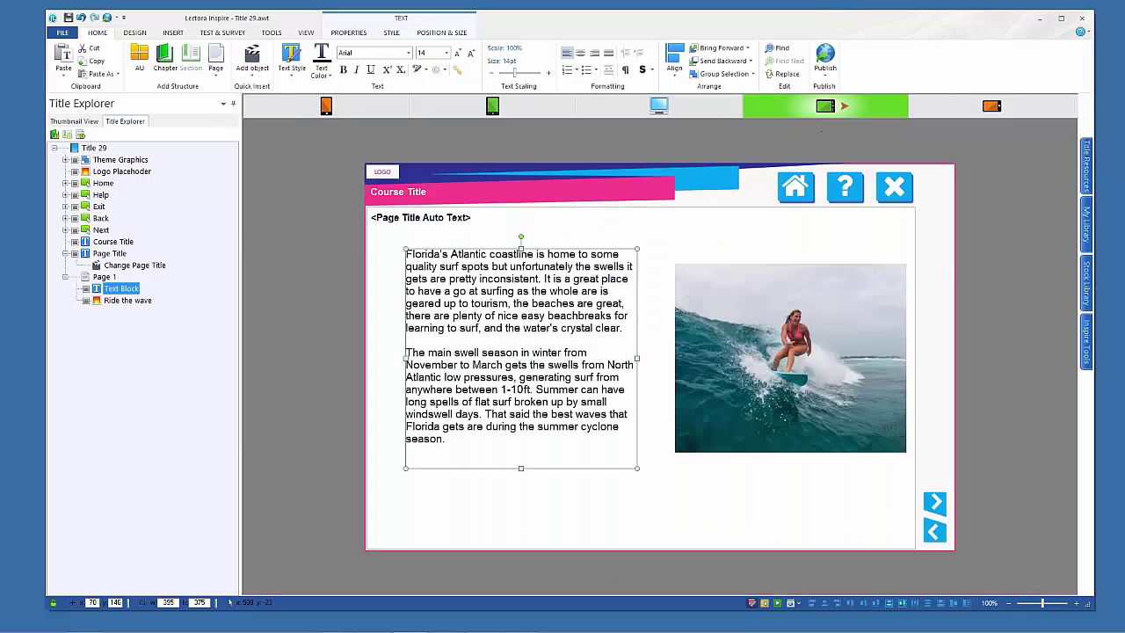
{"action": "left_click", "coordinate": [991, 106]}
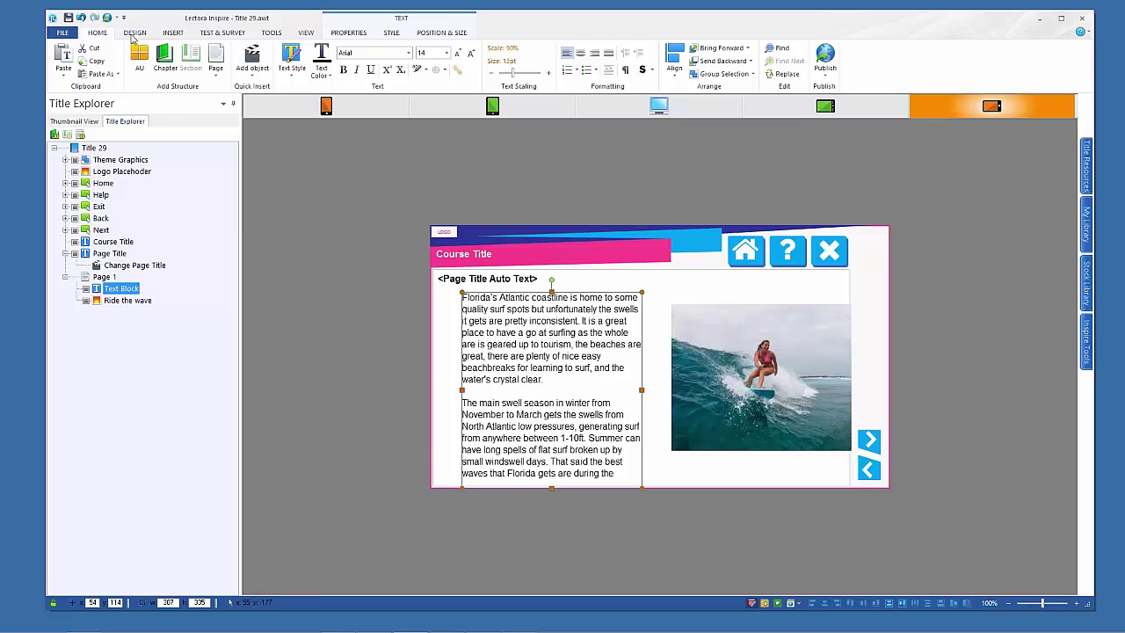
{"action": "left_click", "coordinate": [81, 18]}
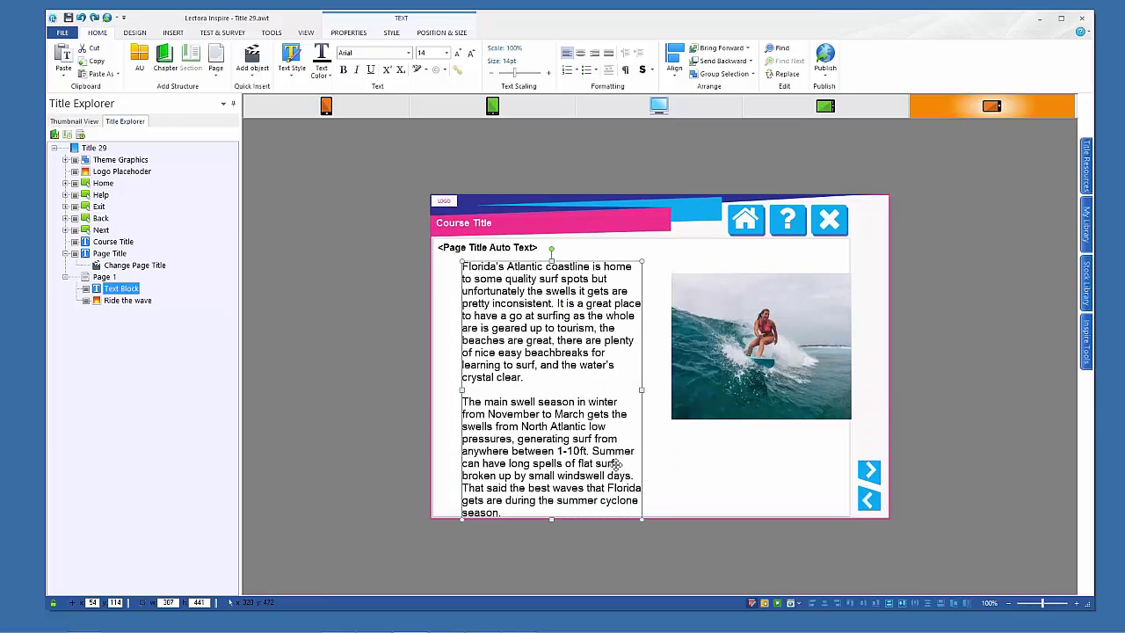
{"action": "left_click", "coordinate": [659, 106]}
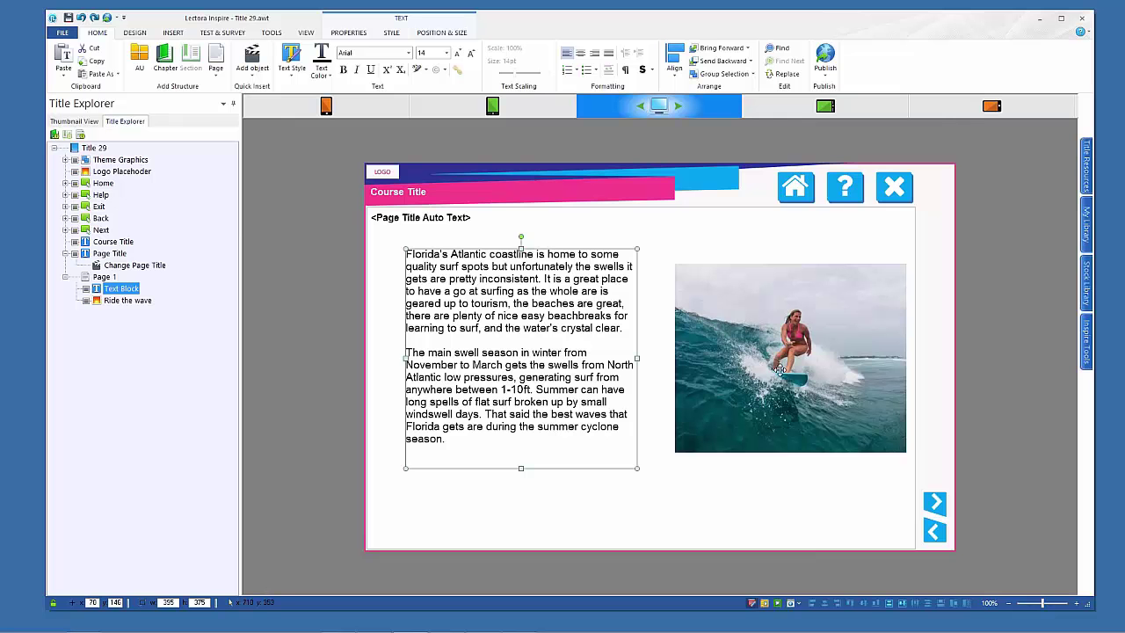
Shrink the surfer image and nudge it up and left
{"action": "left_click", "coordinate": [780, 370]}
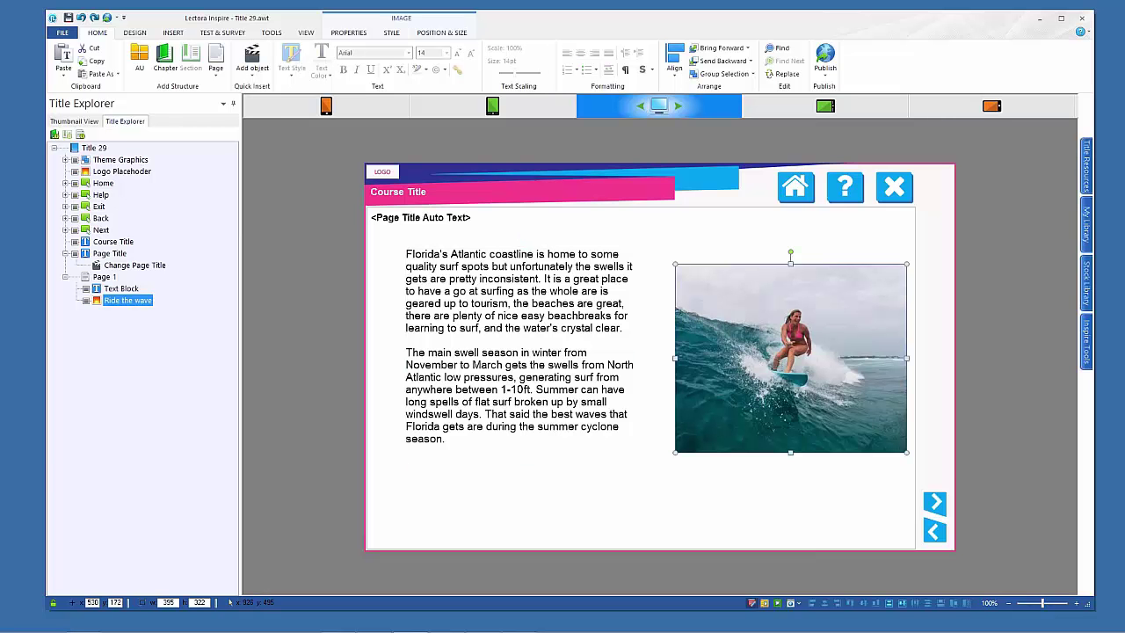
{"action": "left_click_drag", "start_coordinate": [906, 452], "coordinate": [819, 381]}
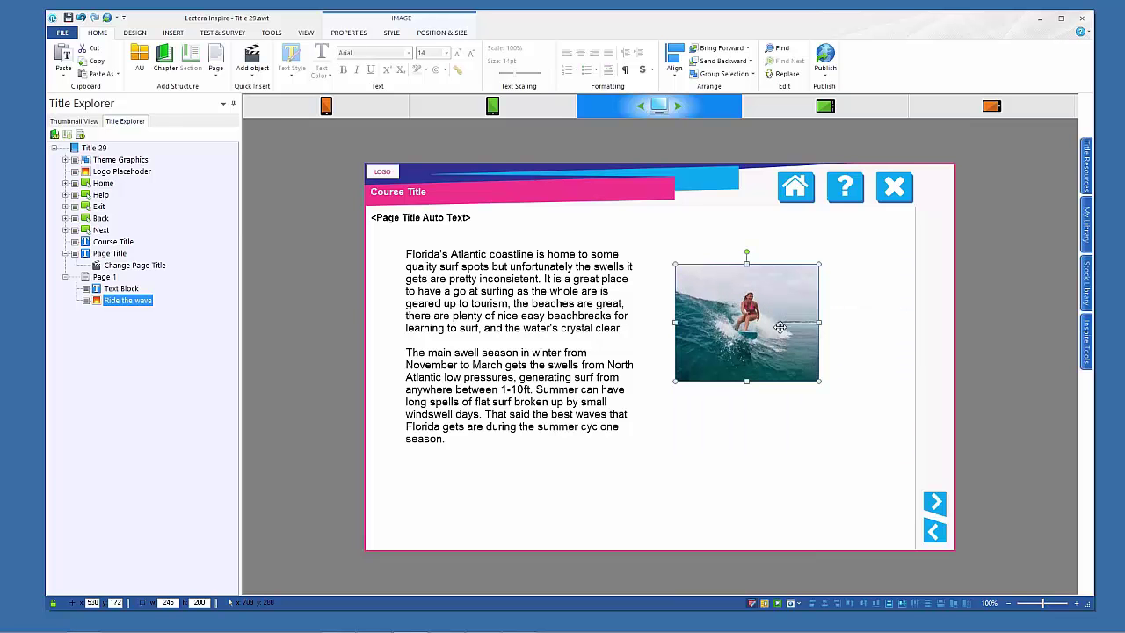
{"action": "left_click_drag", "start_coordinate": [779, 327], "coordinate": [768, 316]}
Widen the paragraph text block across the page and turn on Wrap Text
{"action": "left_click", "coordinate": [611, 395]}
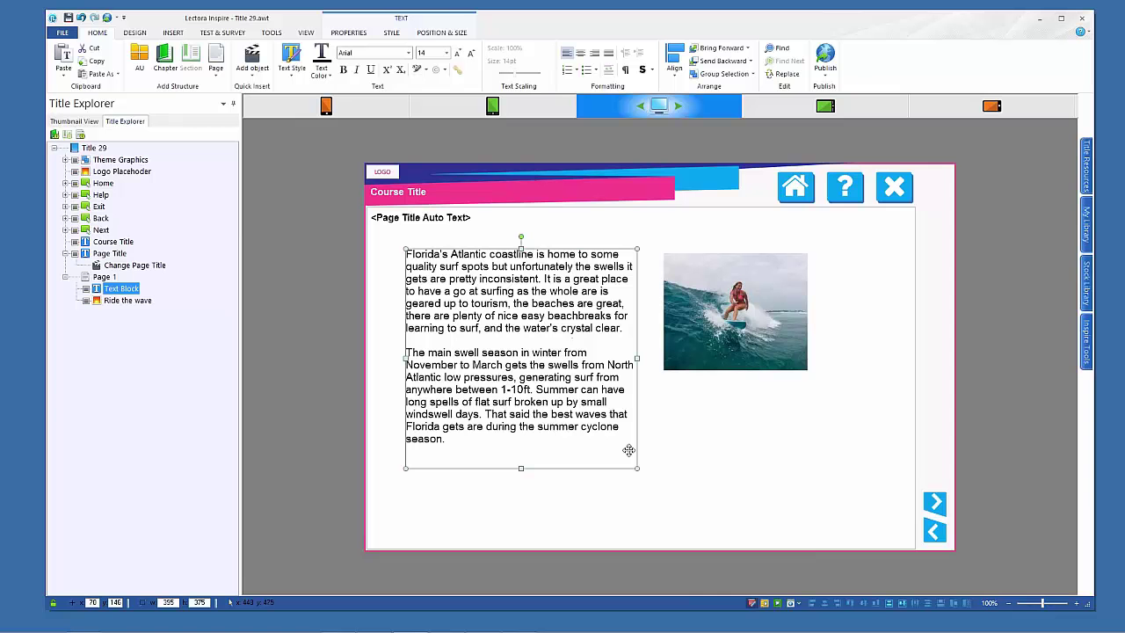
{"action": "left_click_drag", "start_coordinate": [640, 469], "coordinate": [822, 502]}
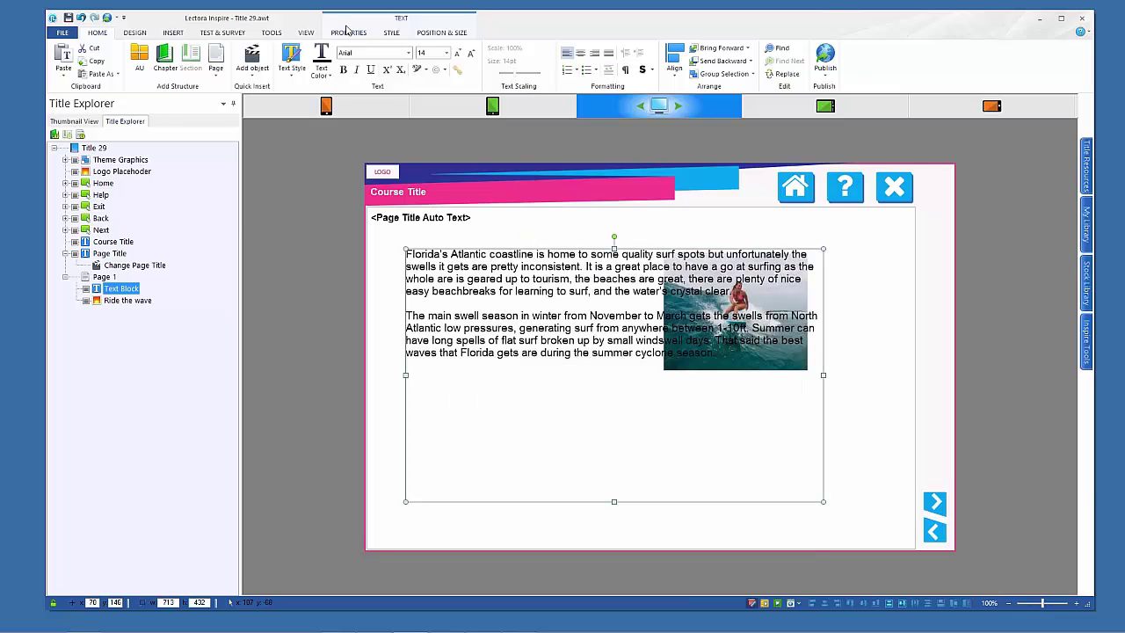
{"action": "left_click", "coordinate": [348, 33]}
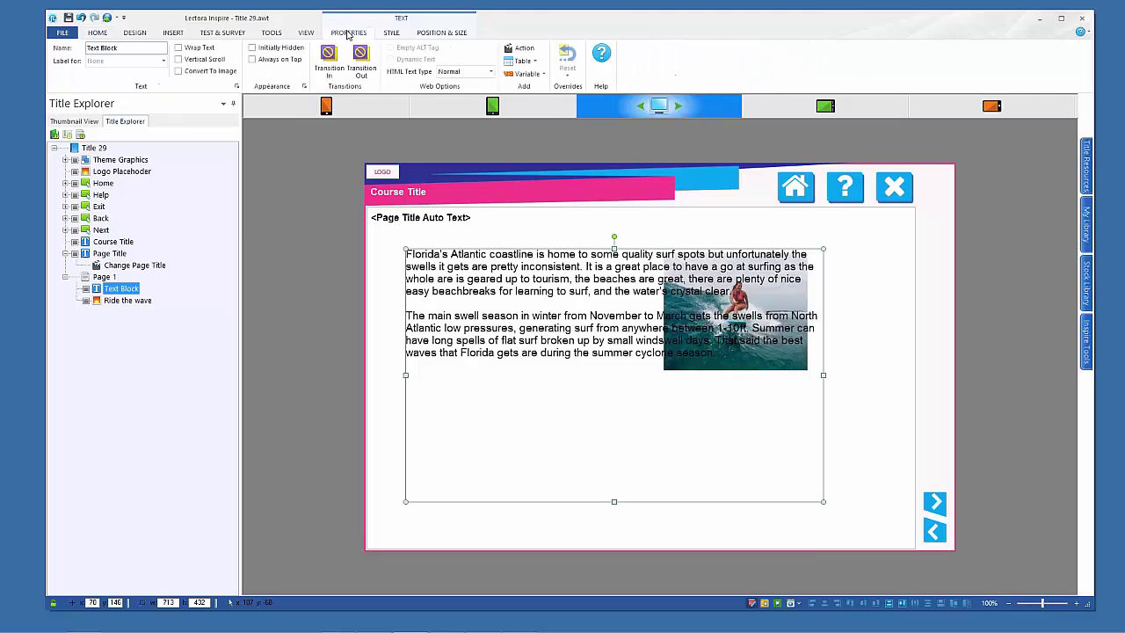
{"action": "left_click", "coordinate": [178, 48]}
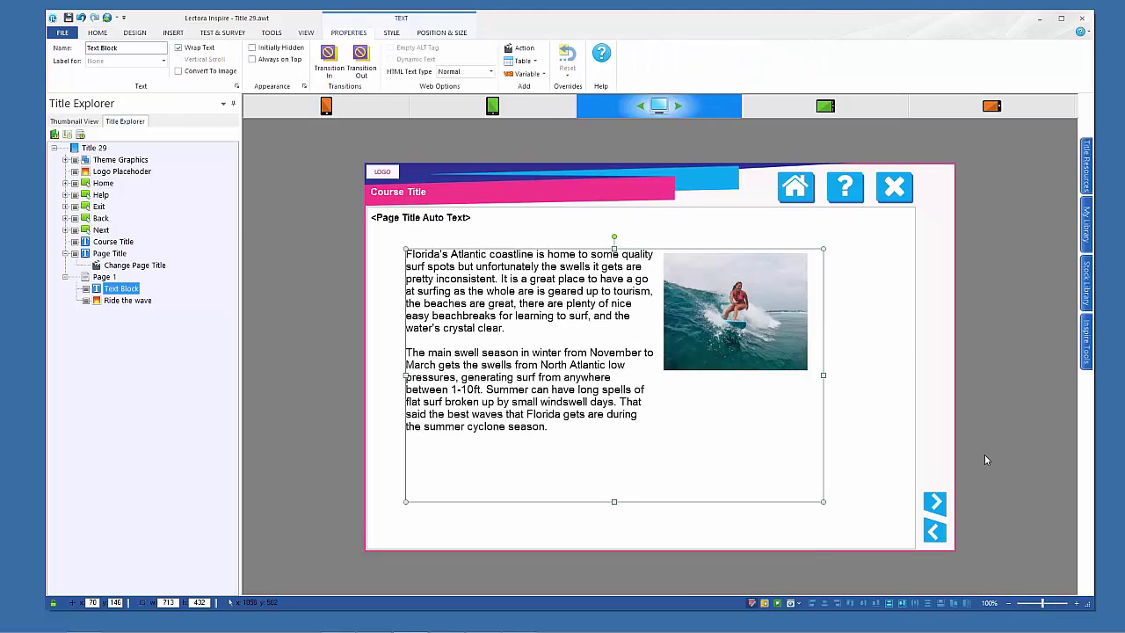
{"action": "left_click", "coordinate": [984, 418]}
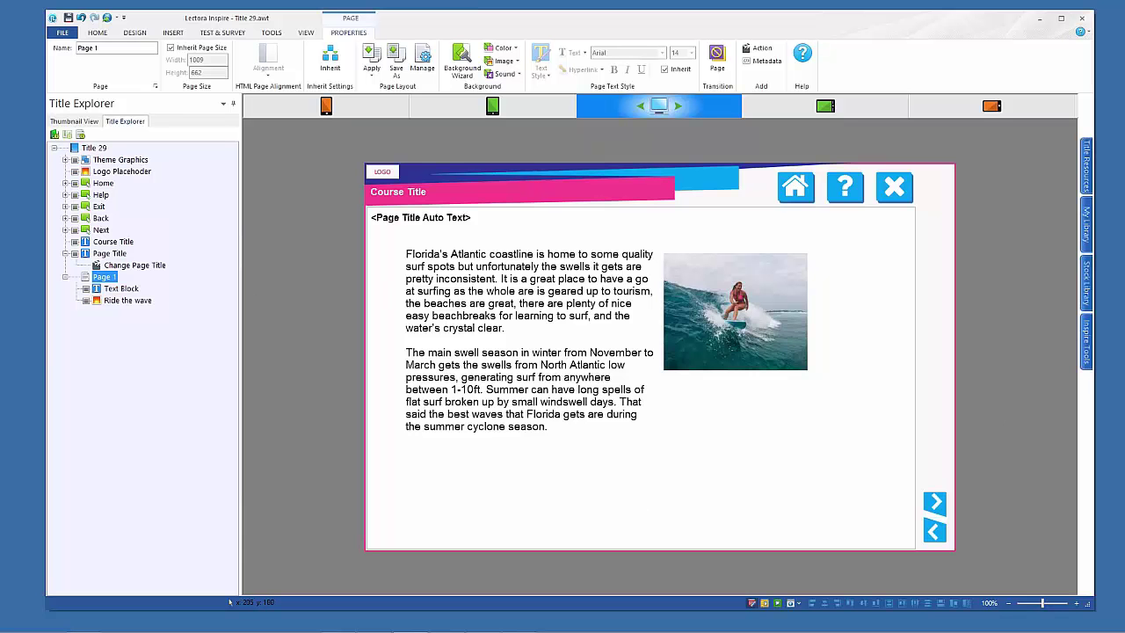
Run Page 1 through the tablet landscape, phone landscape, tablet portrait and phone portrait views, then resume editing
{"action": "left_click", "coordinate": [764, 603]}
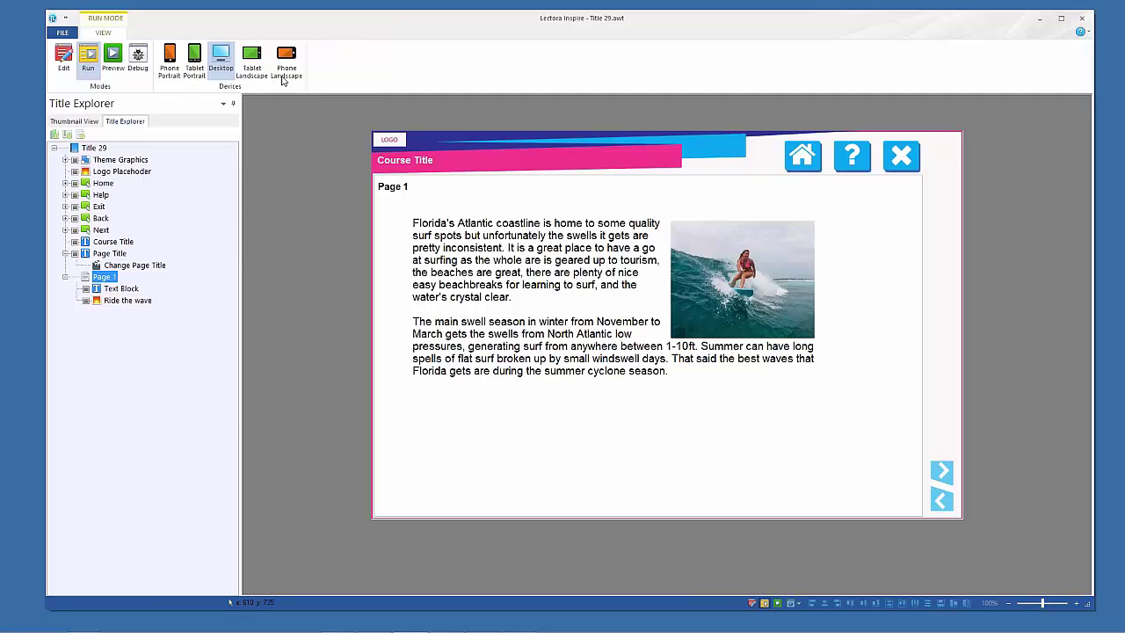
{"action": "left_click", "coordinate": [253, 53]}
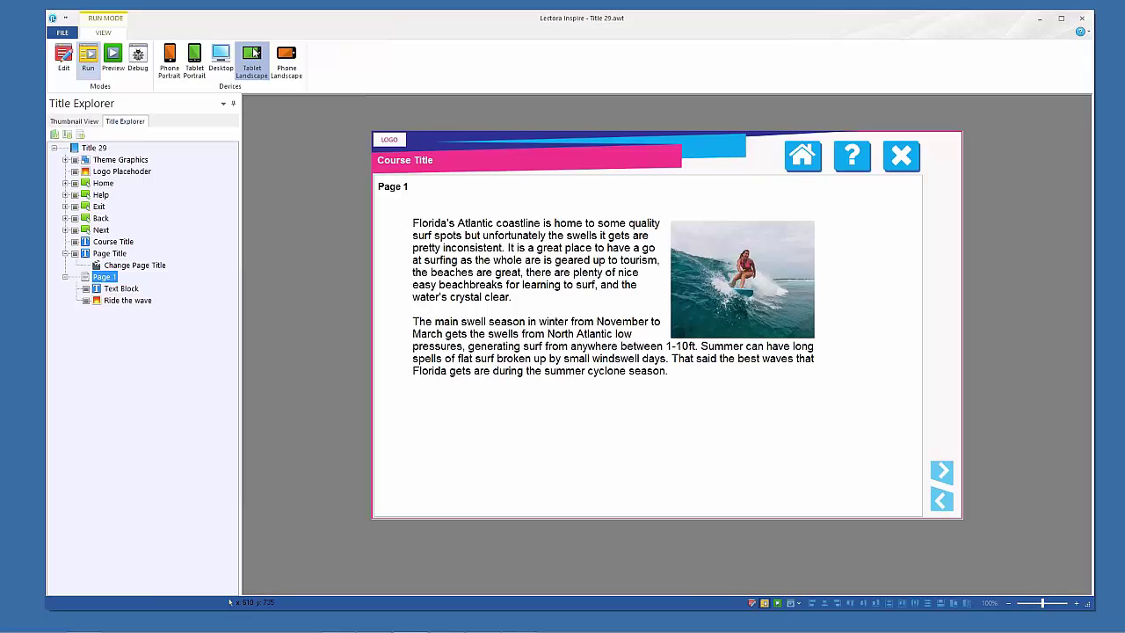
{"action": "left_click", "coordinate": [287, 55]}
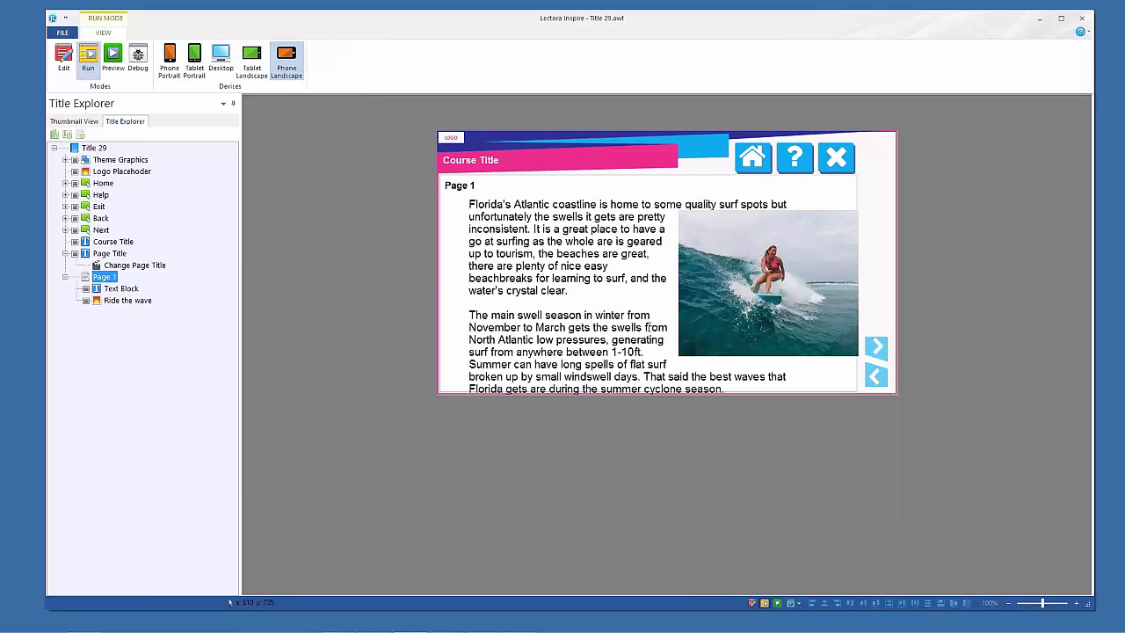
{"action": "left_click", "coordinate": [193, 58]}
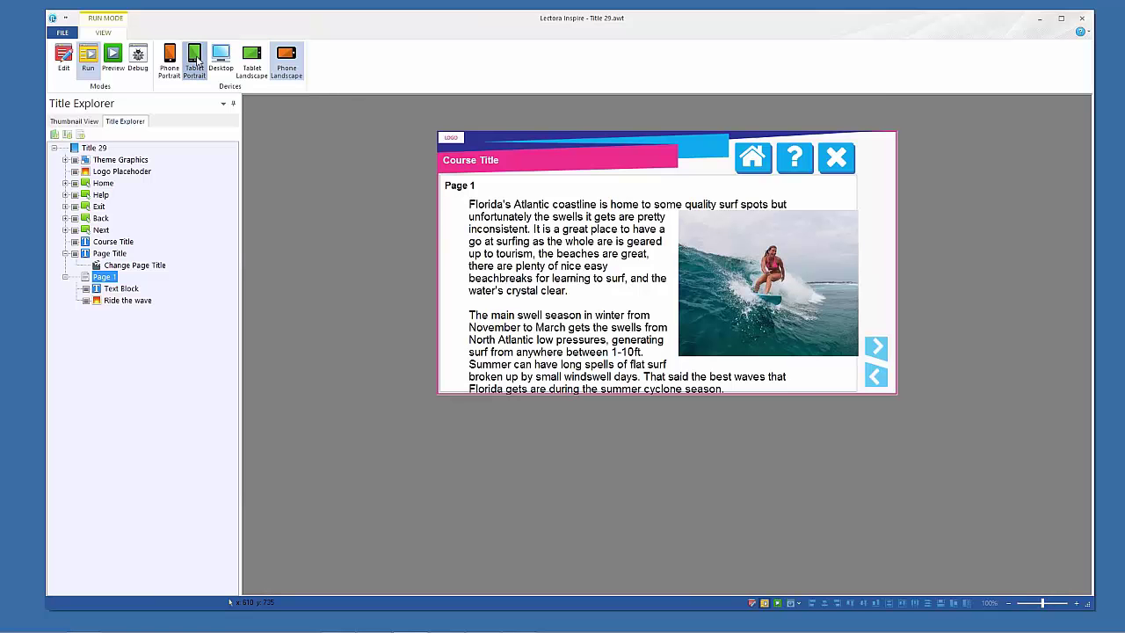
{"action": "left_click", "coordinate": [171, 60]}
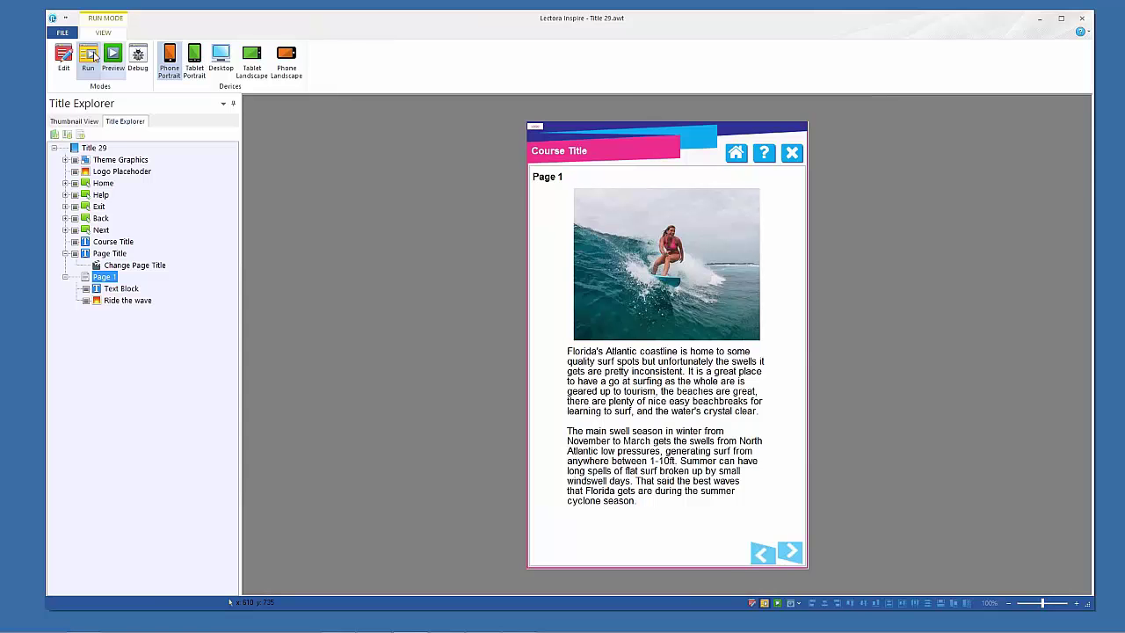
{"action": "left_click", "coordinate": [62, 58]}
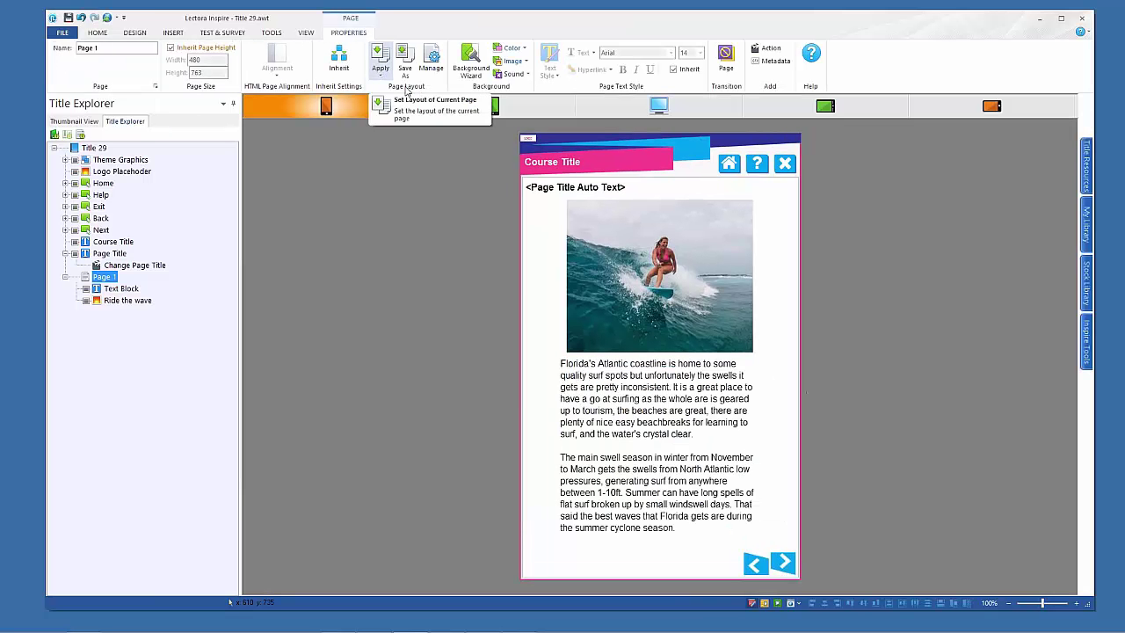
Scale the paragraph text to 90% in the phone landscape layout
{"action": "left_click", "coordinate": [825, 107]}
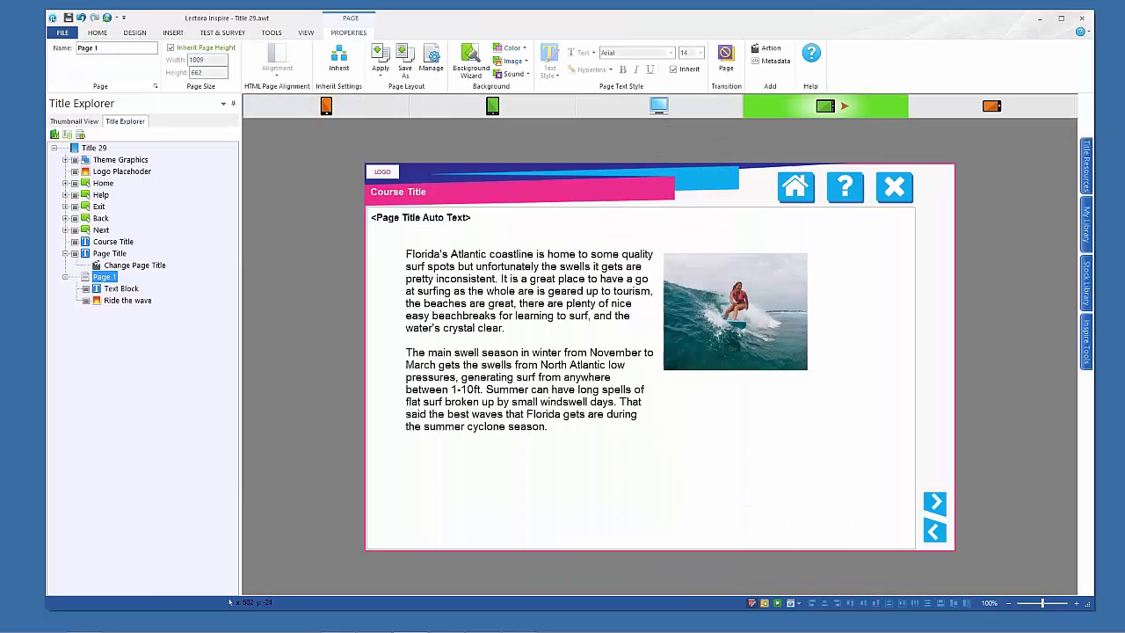
{"action": "left_click", "coordinate": [970, 112]}
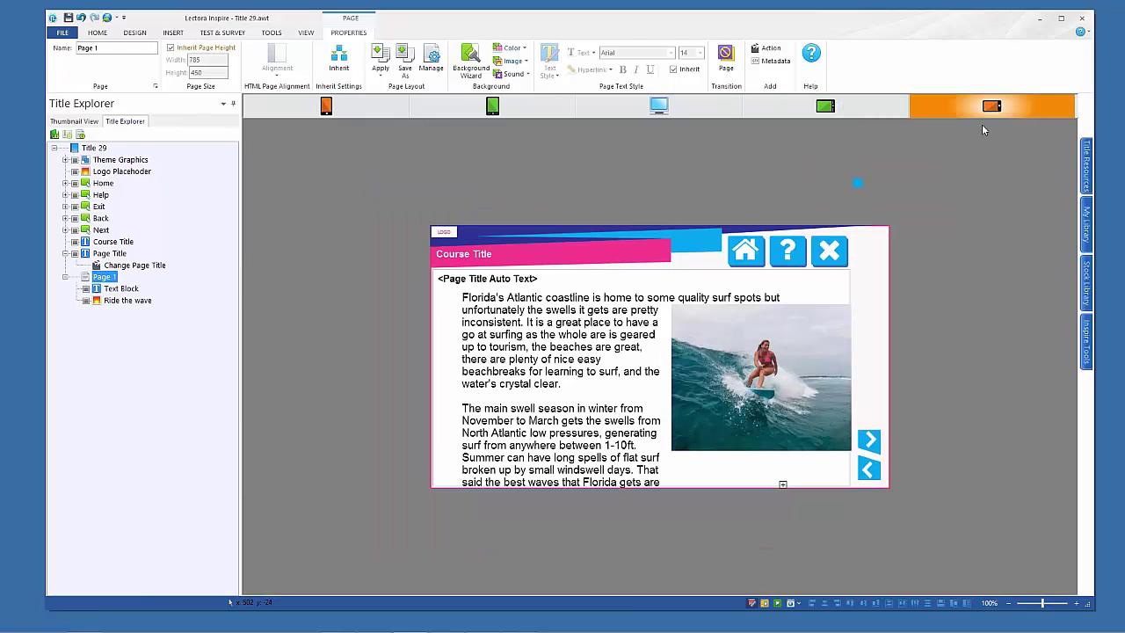
{"action": "left_click", "coordinate": [565, 352]}
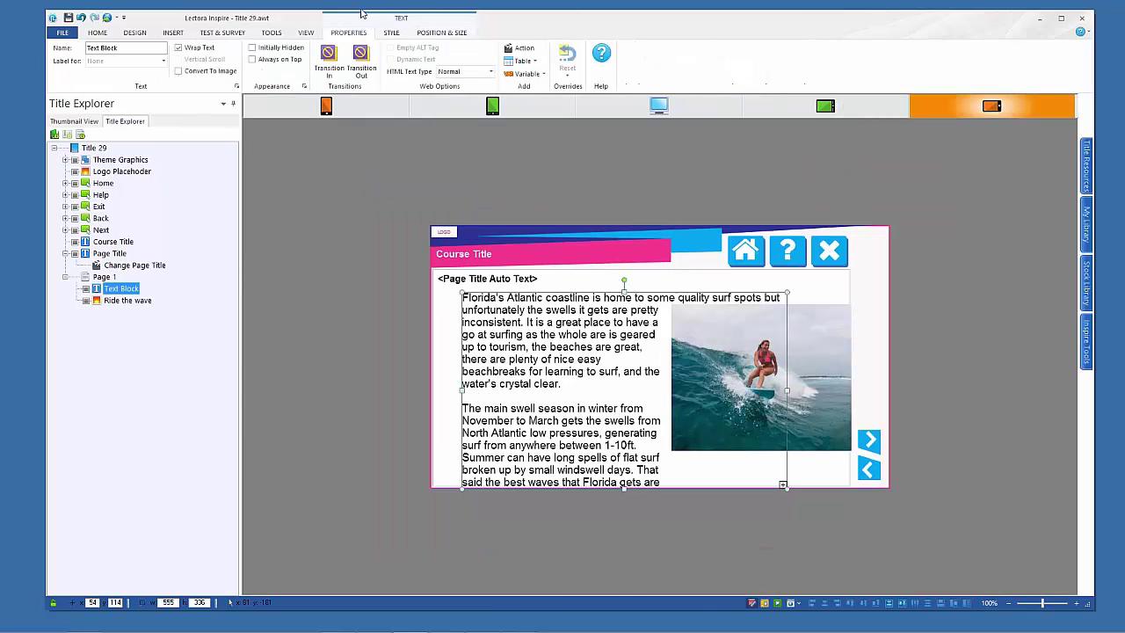
{"action": "left_click", "coordinate": [95, 32]}
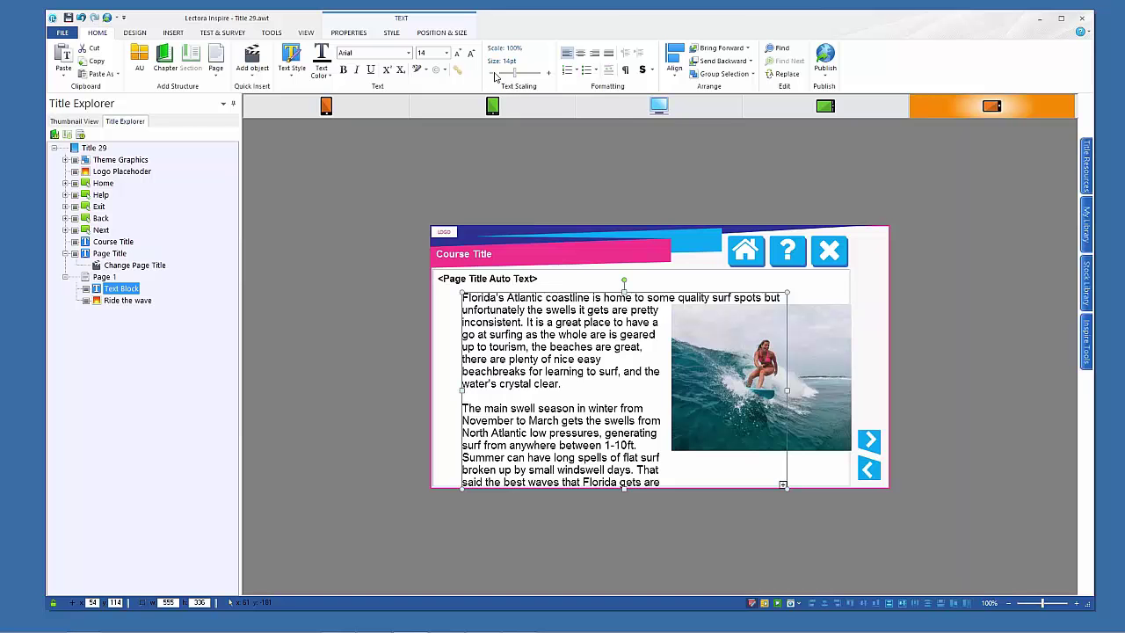
{"action": "left_click", "coordinate": [492, 76]}
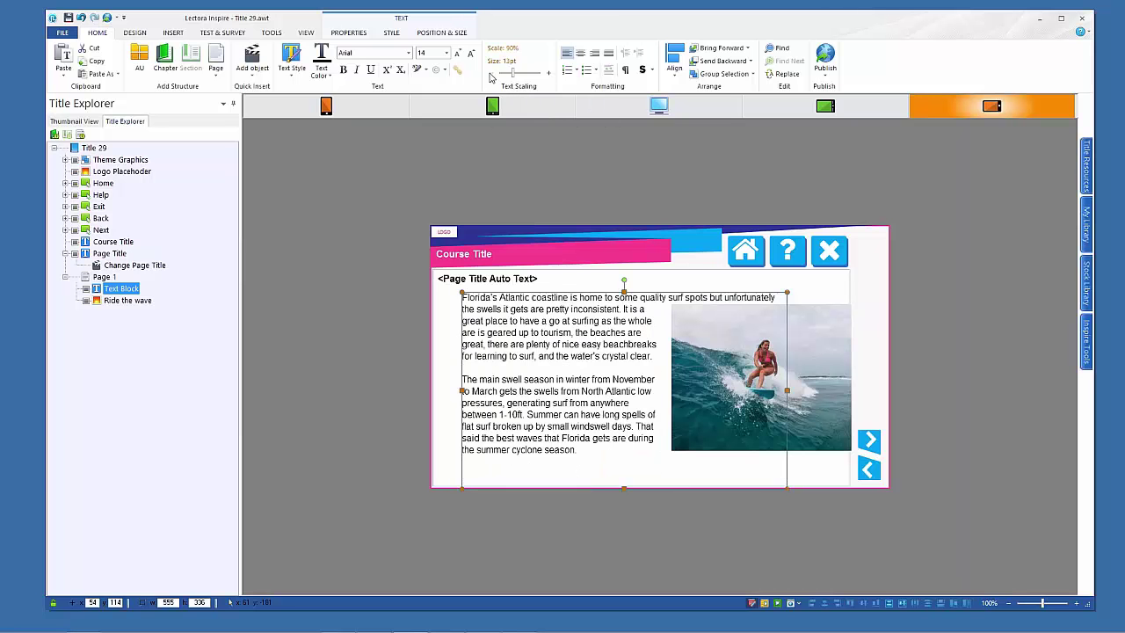
{"action": "left_click", "coordinate": [916, 279]}
Shrink the surfer image and move it slightly lower, then go back to desktop
{"action": "left_click", "coordinate": [825, 414]}
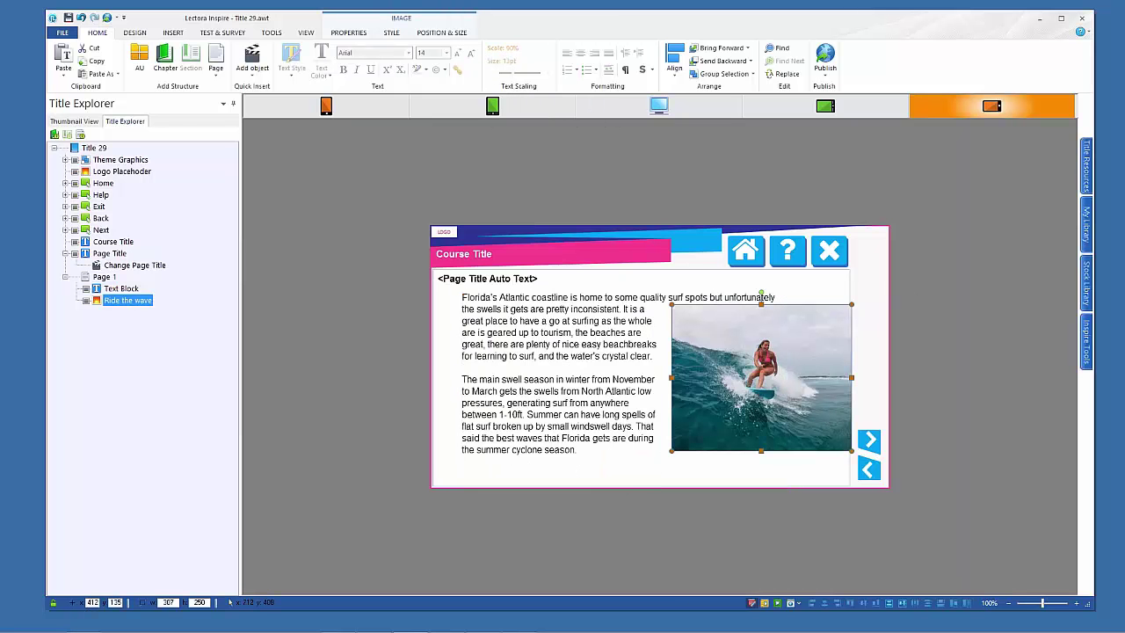
{"action": "left_click_drag", "start_coordinate": [851, 450], "coordinate": [803, 411]}
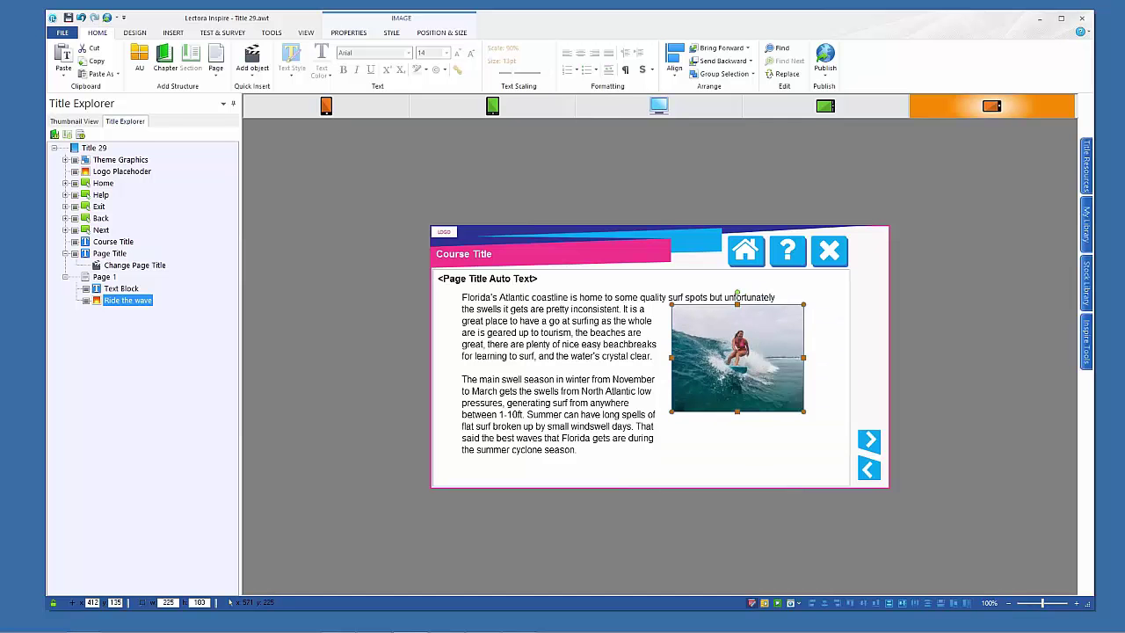
{"action": "left_click_drag", "start_coordinate": [736, 355], "coordinate": [738, 369]}
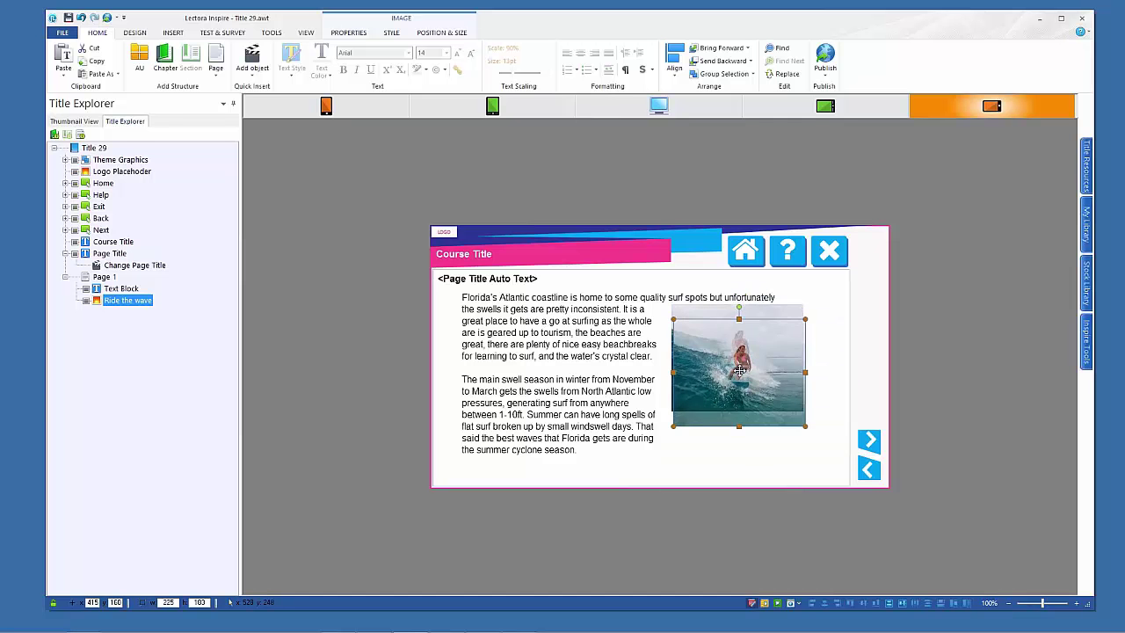
{"action": "left_click", "coordinate": [954, 366]}
{"action": "left_click", "coordinate": [657, 107]}
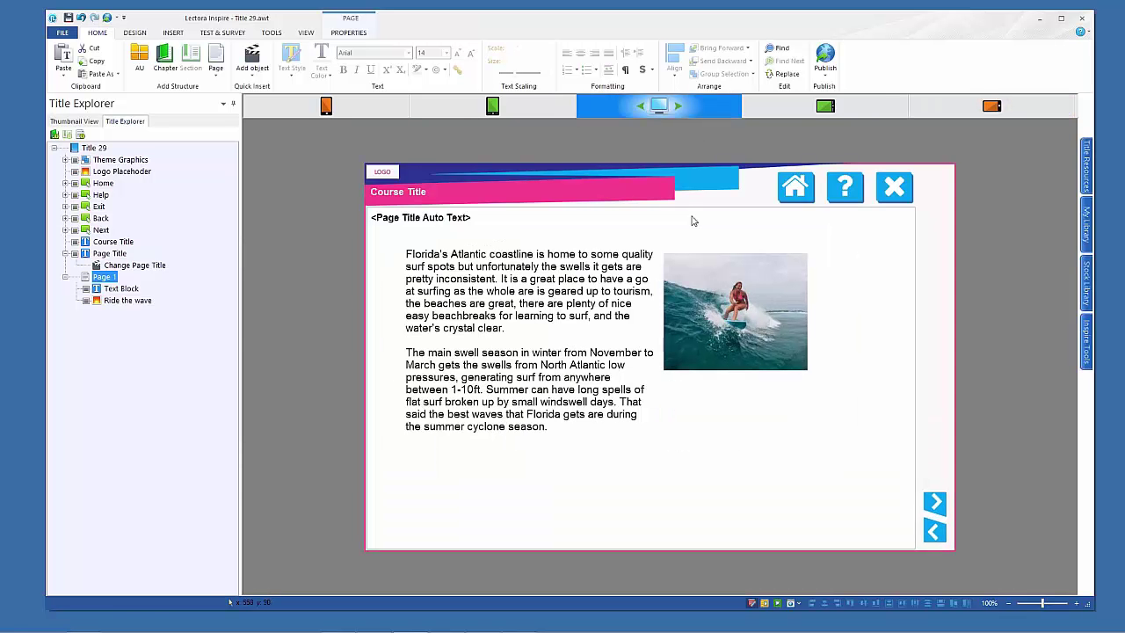
Add a new page using the text-and-video placeholder layout
{"action": "left_click", "coordinate": [65, 278]}
{"action": "left_click", "coordinate": [216, 76]}
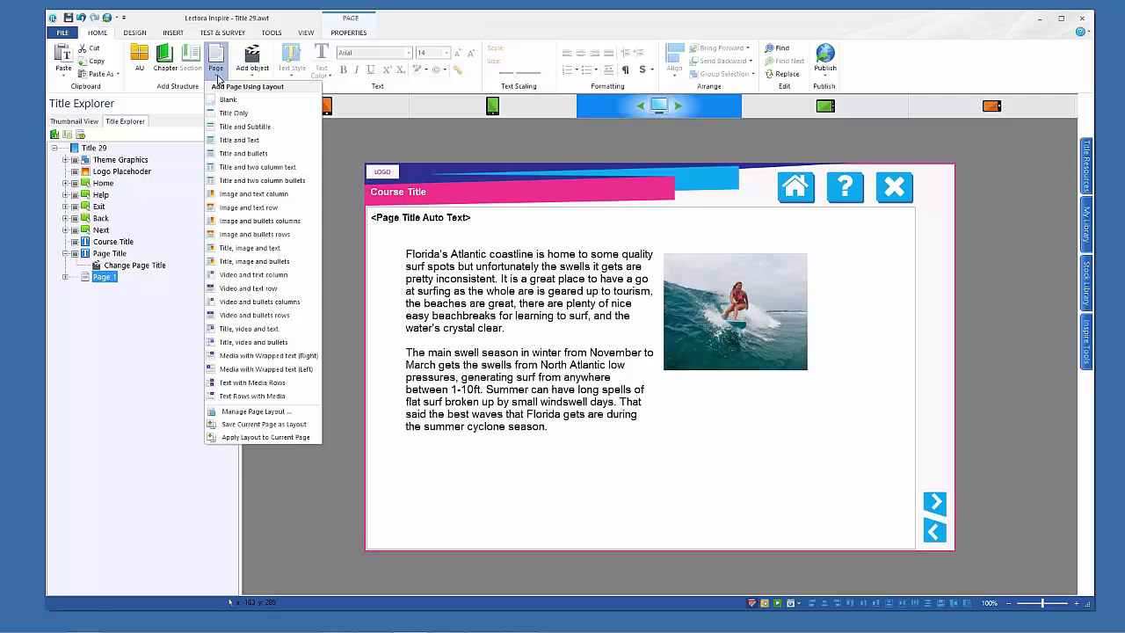
{"action": "left_click", "coordinate": [253, 274]}
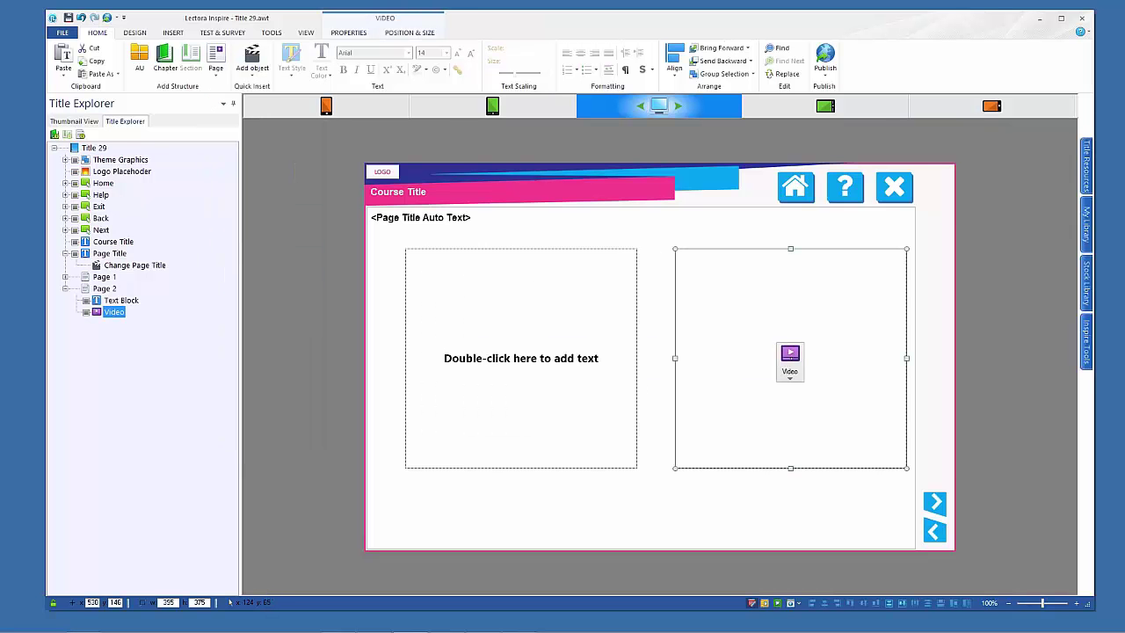
{"action": "left_click", "coordinate": [344, 36]}
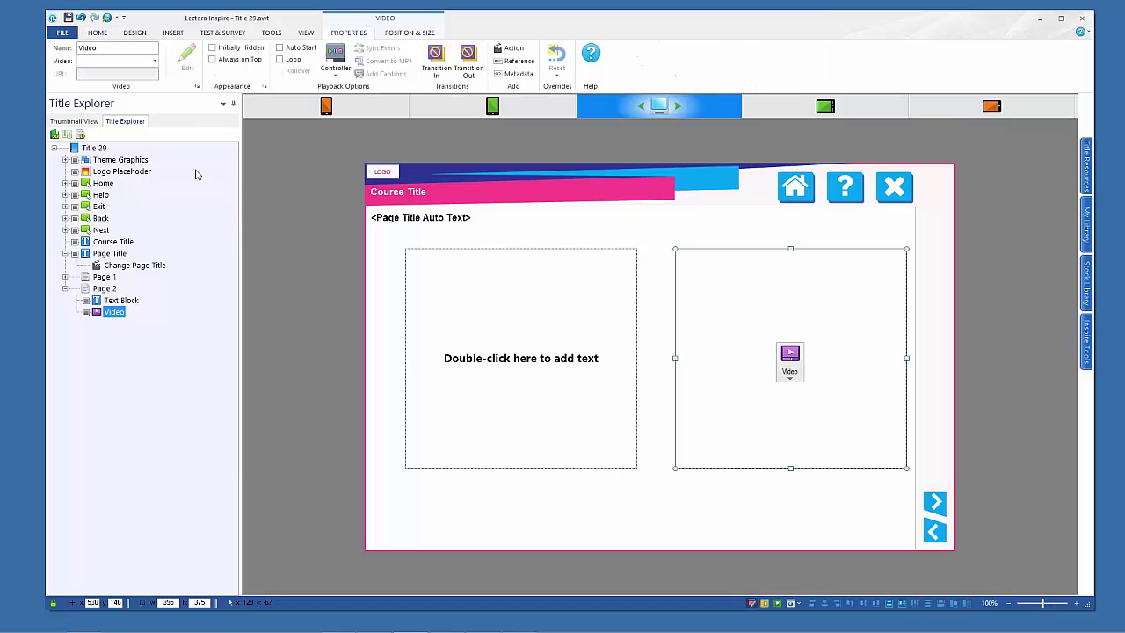
Open the new Page 2 and check its tablet landscape layout before returning to desktop
{"action": "left_click", "coordinate": [88, 278]}
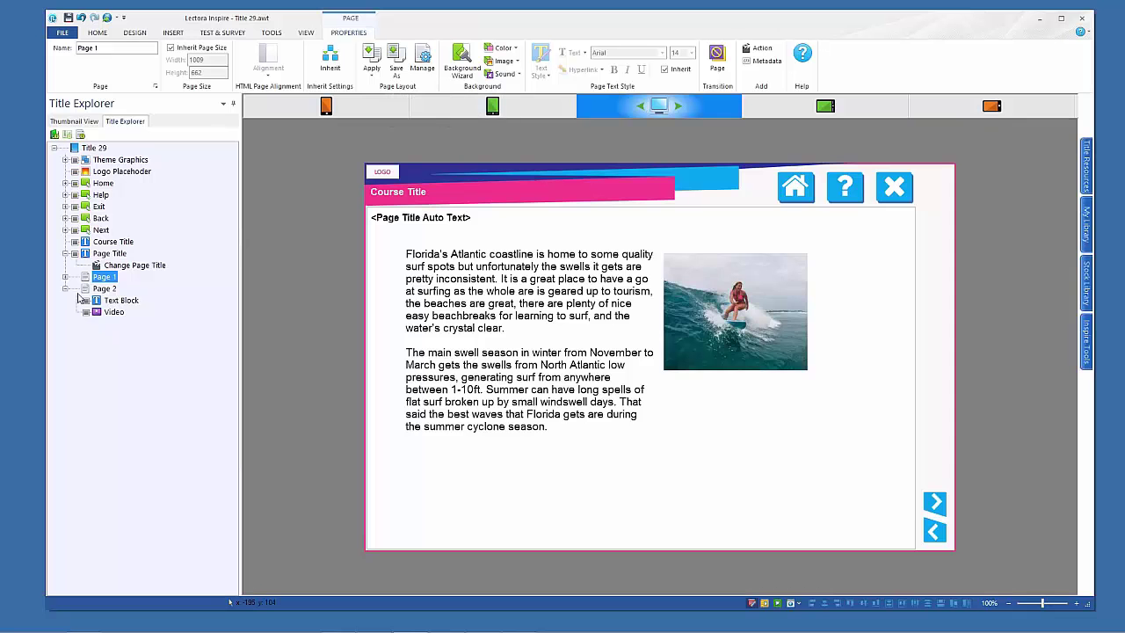
{"action": "left_click", "coordinate": [88, 289]}
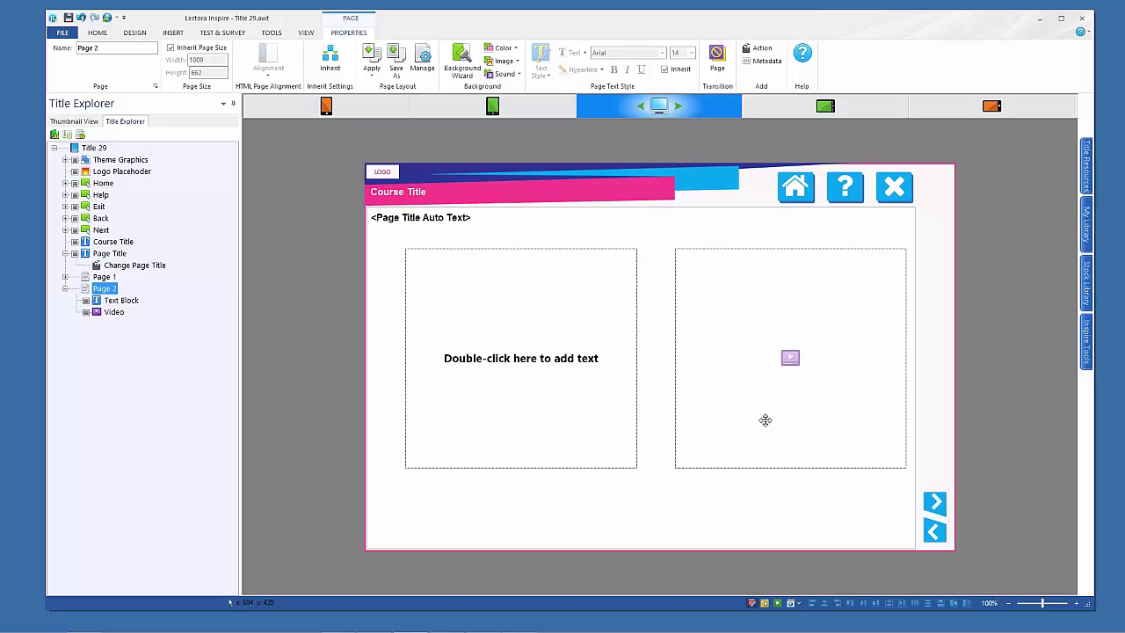
{"action": "left_click", "coordinate": [812, 109]}
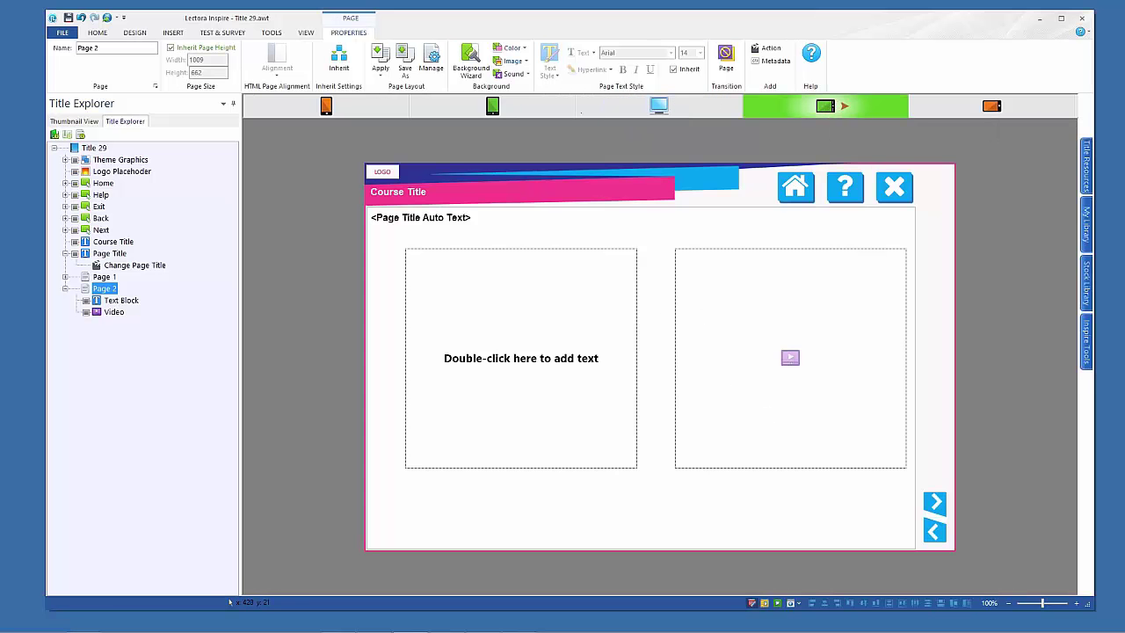
{"action": "left_click", "coordinate": [668, 112]}
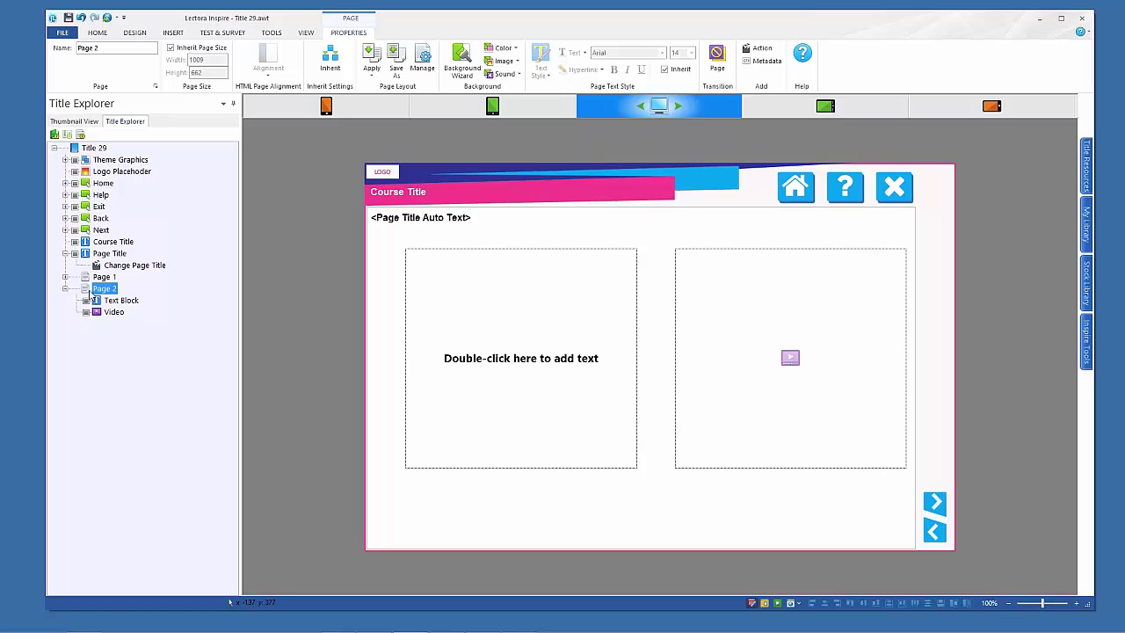
Check Page 1's surf article in the tablet and phone portrait layouts, then return to desktop and expand Page 1
{"action": "left_click", "coordinate": [91, 279]}
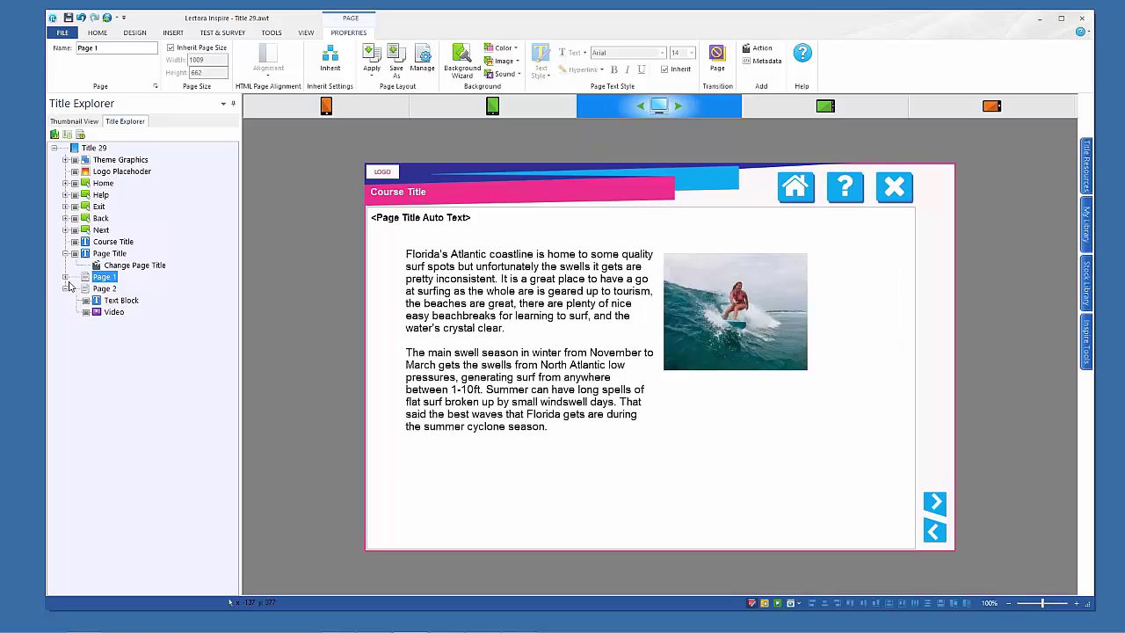
{"action": "left_click", "coordinate": [65, 288]}
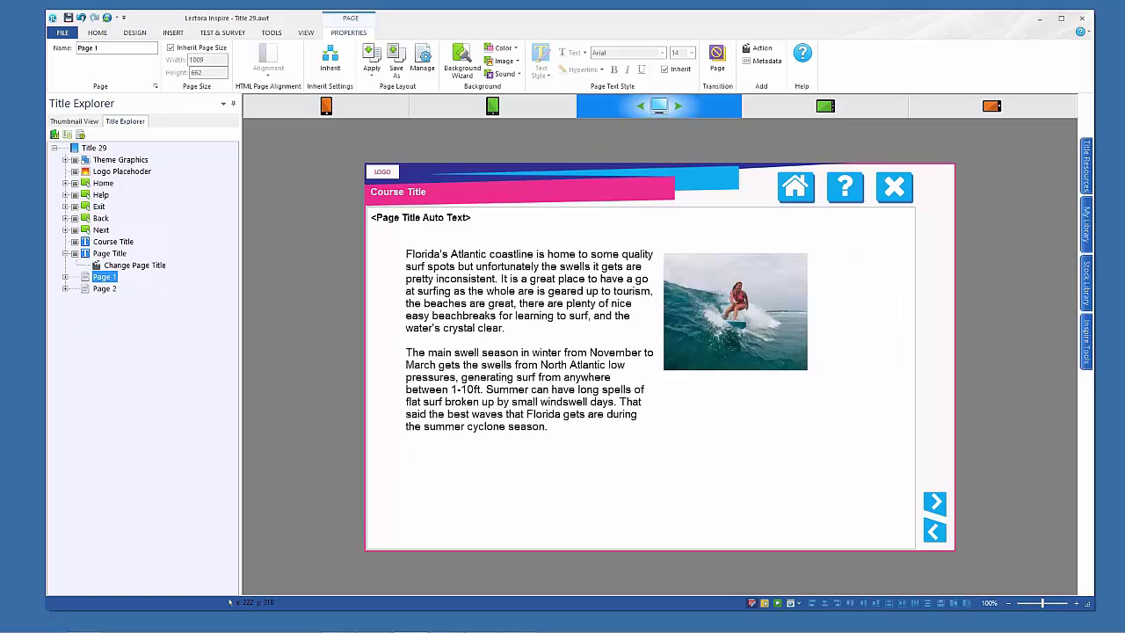
{"action": "left_click", "coordinate": [473, 107]}
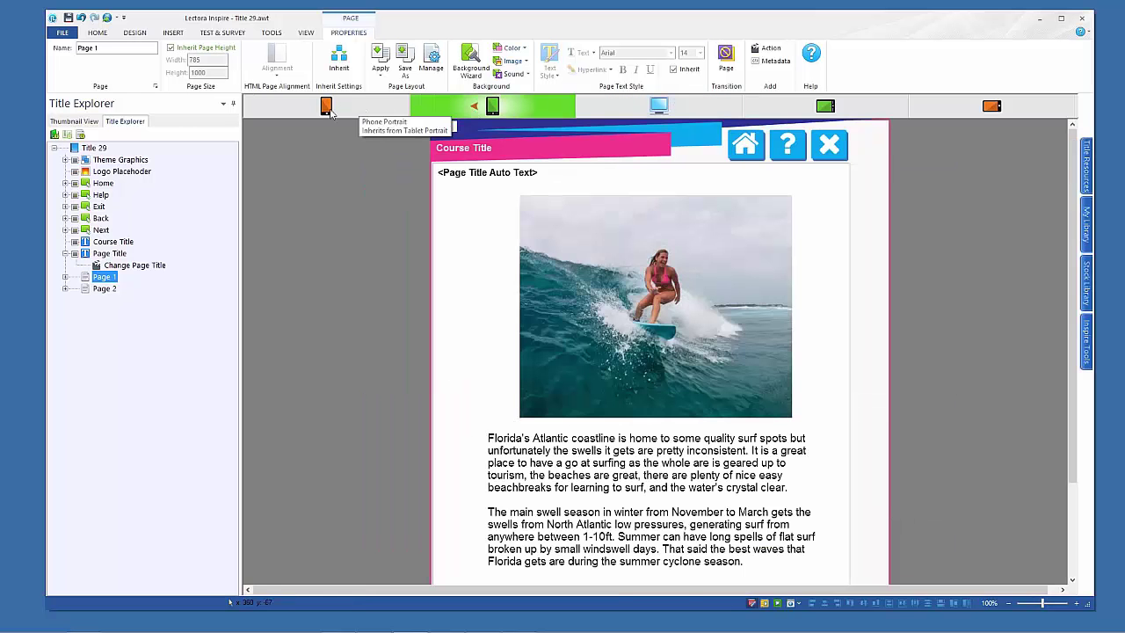
{"action": "left_click", "coordinate": [334, 112]}
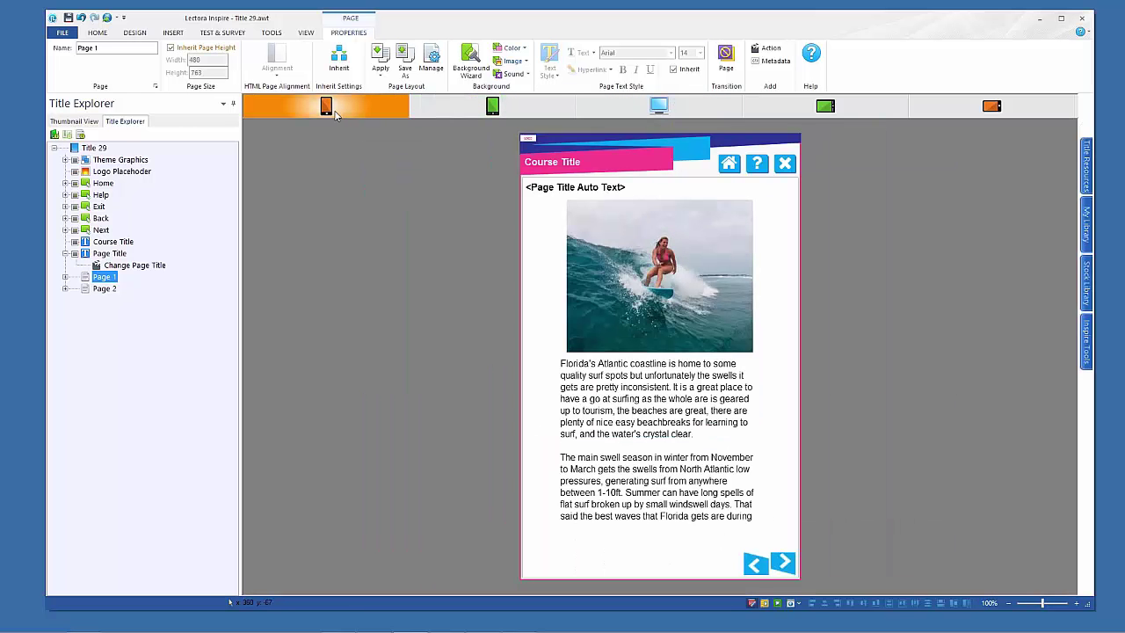
{"action": "left_click", "coordinate": [652, 112]}
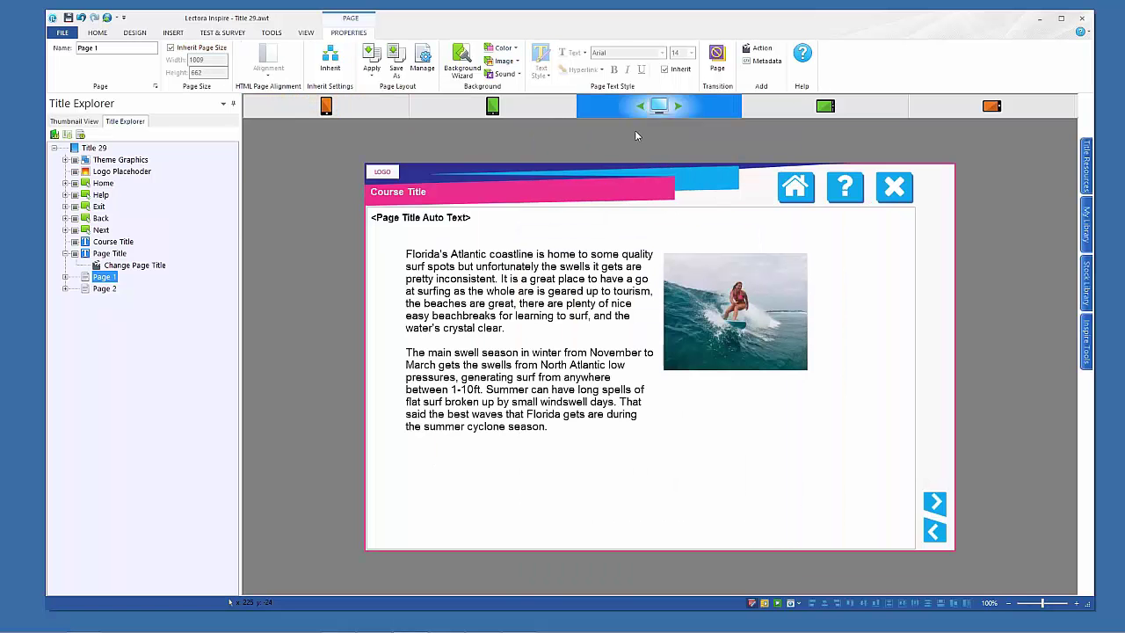
{"action": "left_click", "coordinate": [65, 277]}
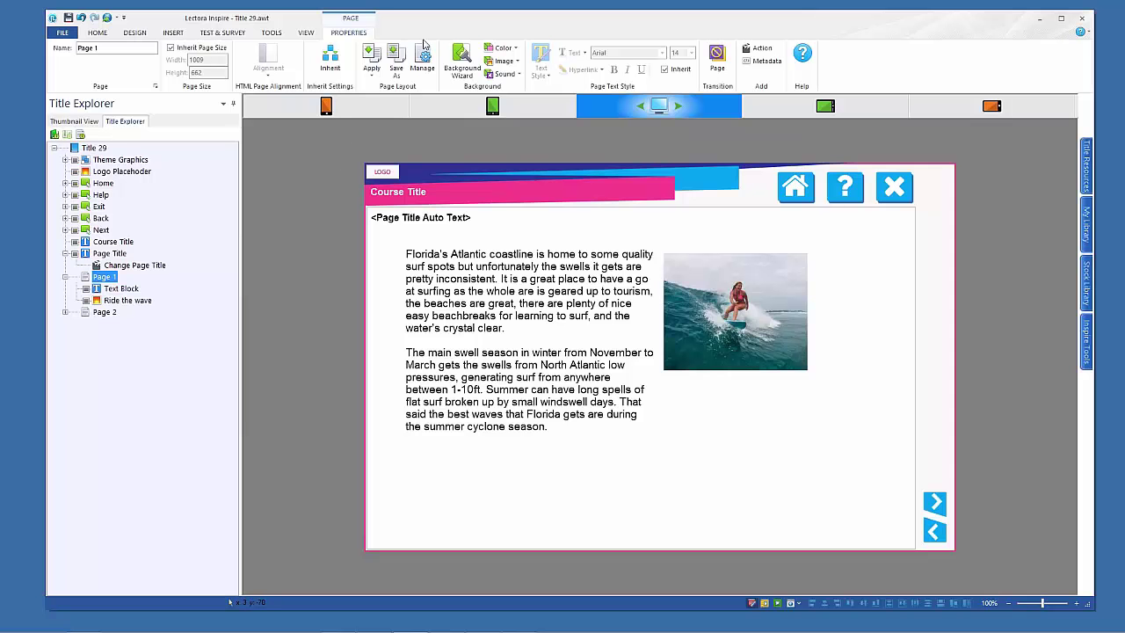
Add a Device Rotation action that changes the Ride the wave image contents to Surfing 3.png
{"action": "key", "text": "ctrl+shift+a"}
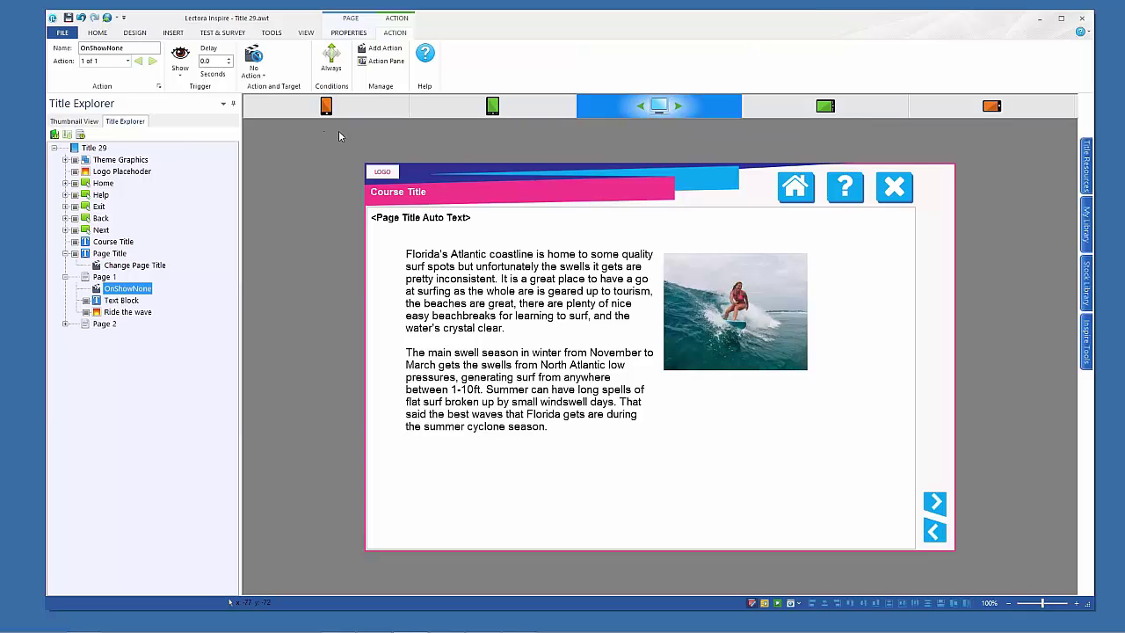
{"action": "left_click", "coordinate": [183, 77]}
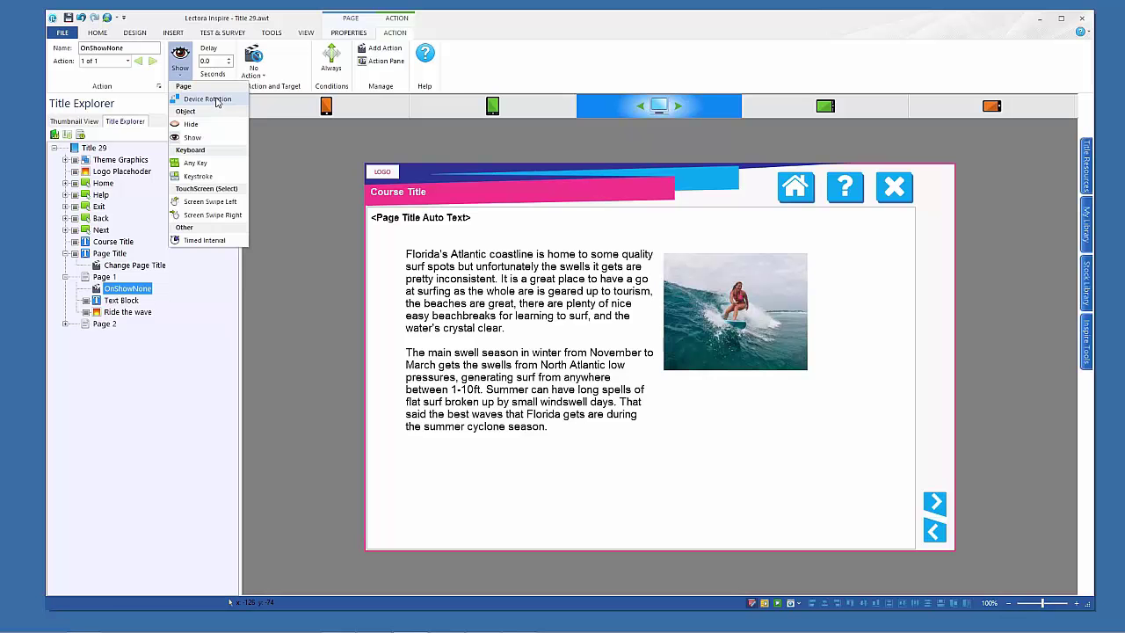
{"action": "left_click", "coordinate": [217, 102]}
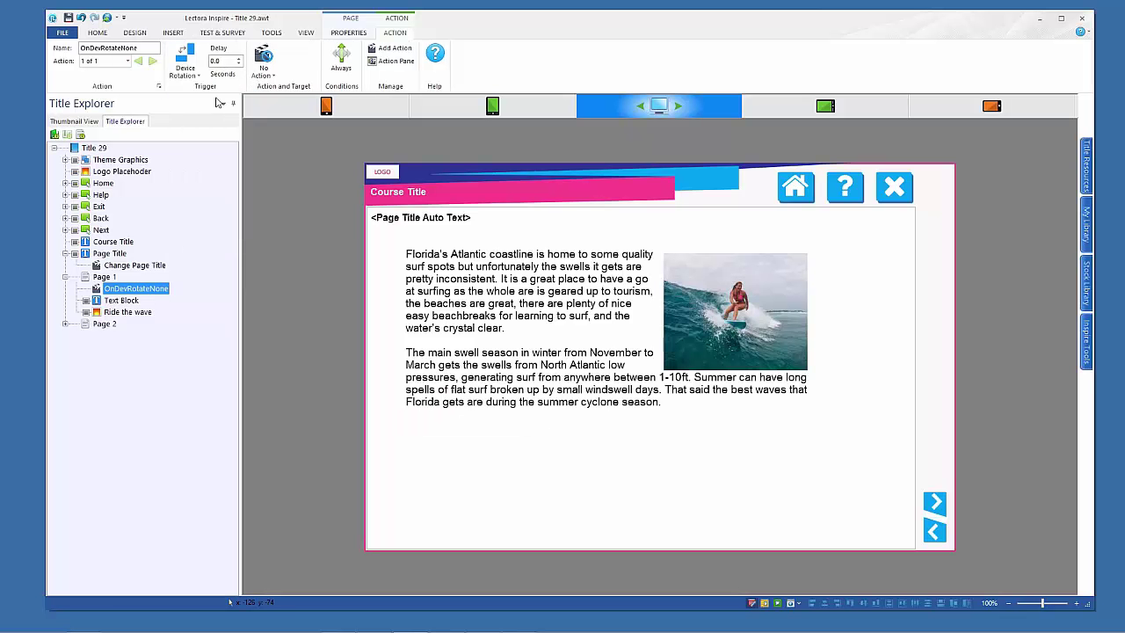
{"action": "left_click", "coordinate": [264, 74]}
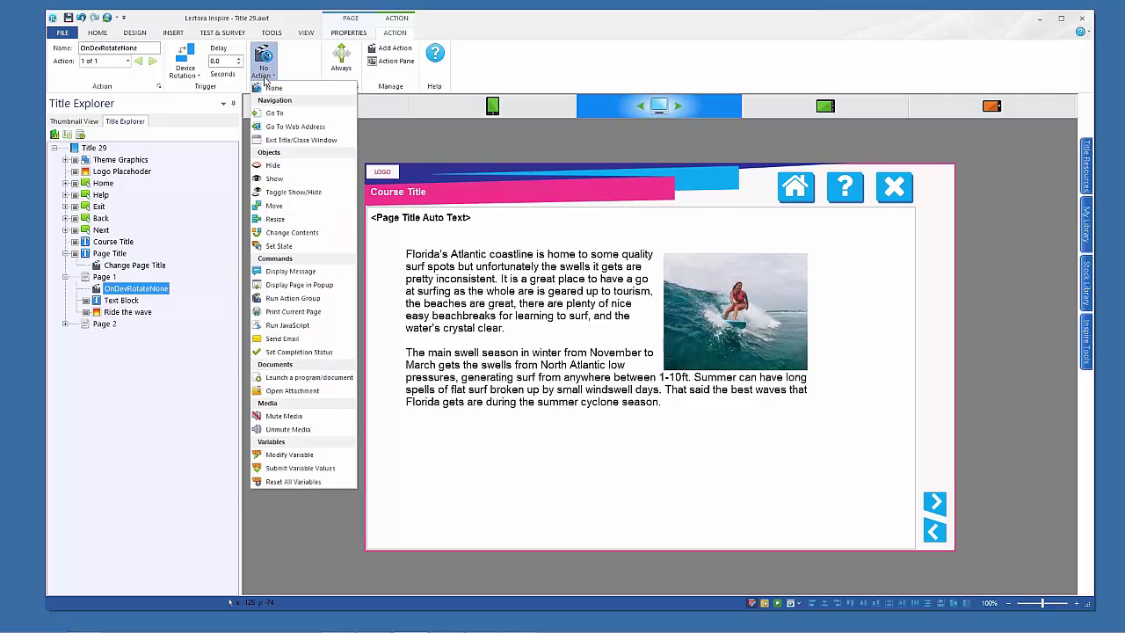
{"action": "left_click", "coordinate": [294, 233]}
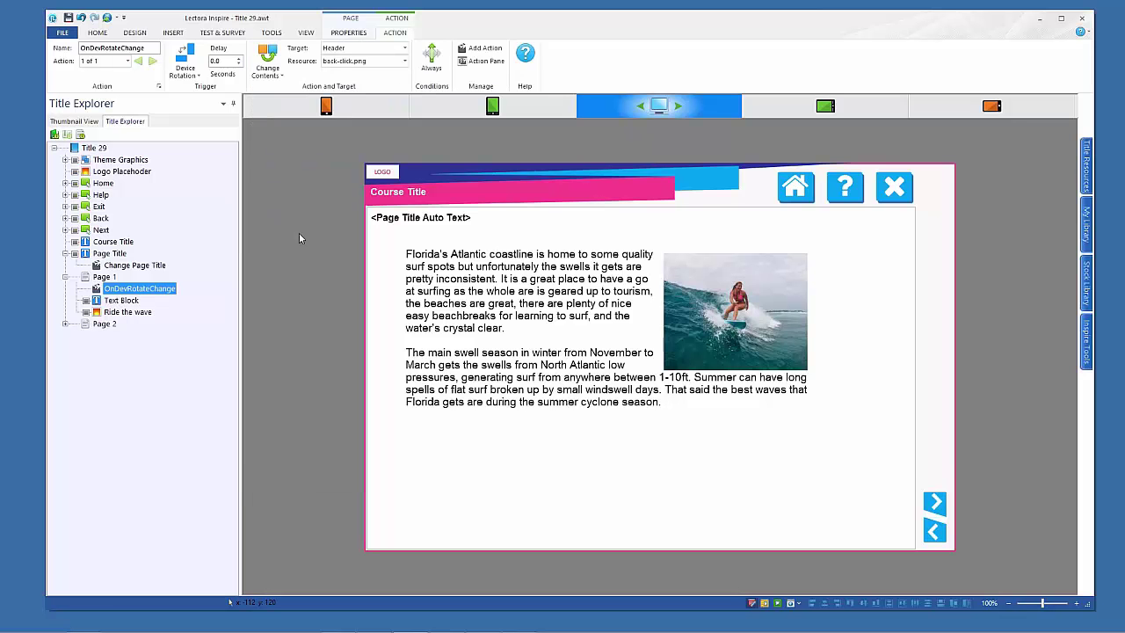
{"action": "left_click", "coordinate": [370, 50]}
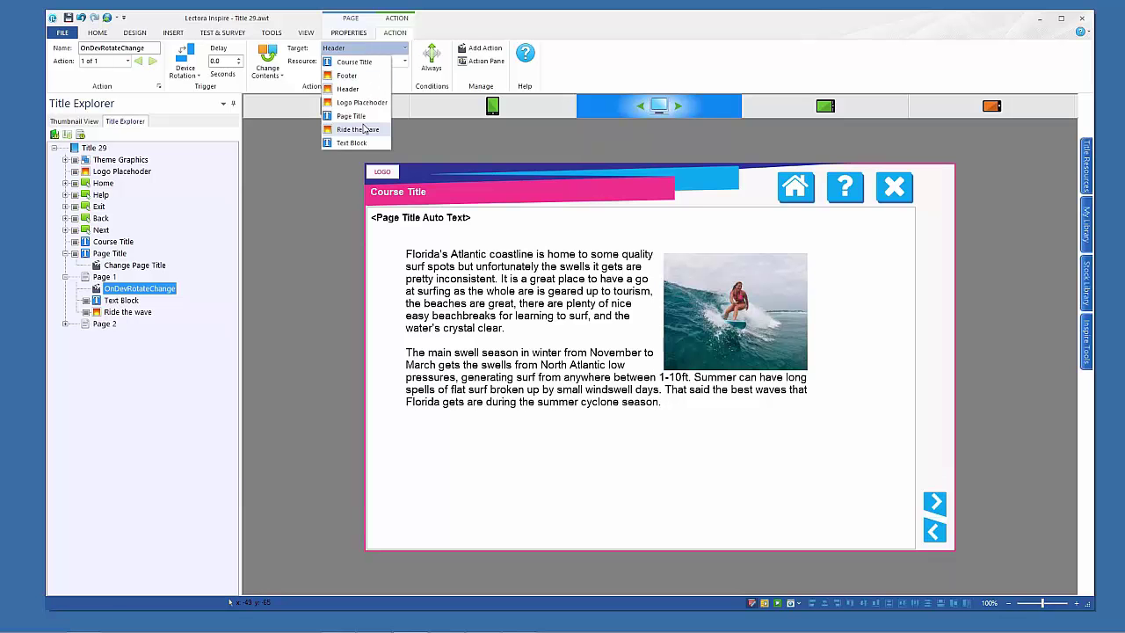
{"action": "left_click", "coordinate": [363, 129]}
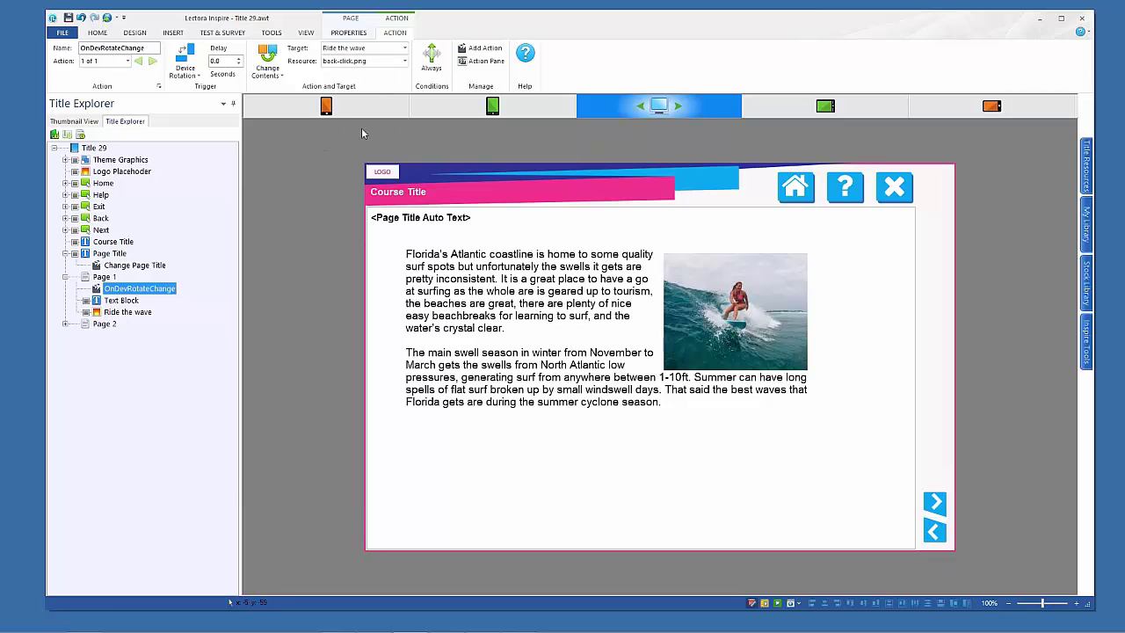
{"action": "left_click", "coordinate": [382, 65]}
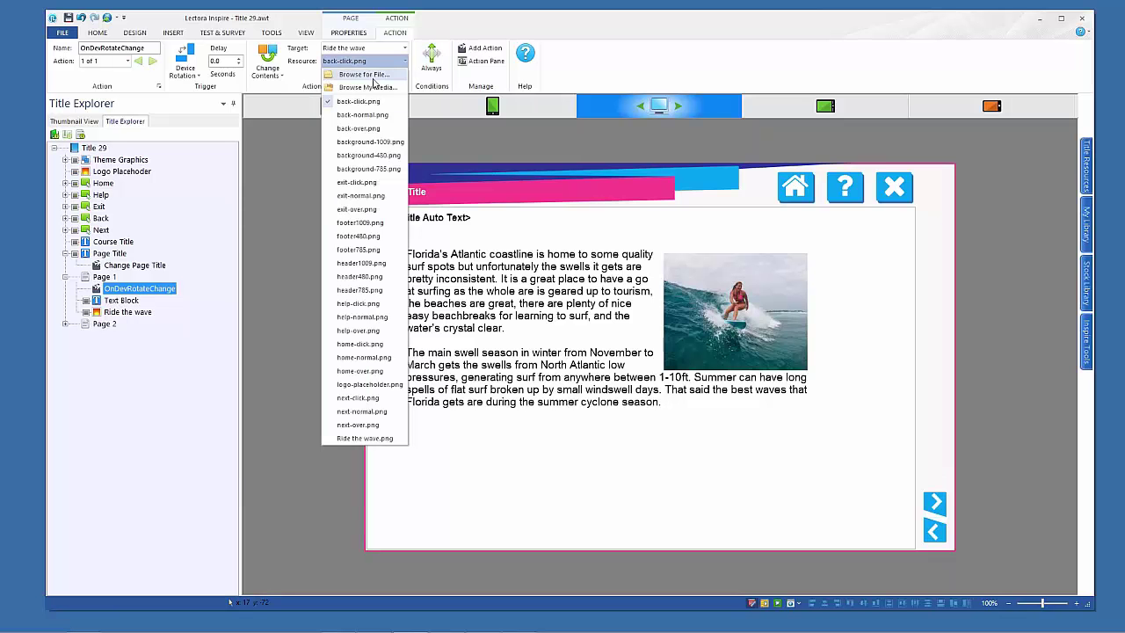
{"action": "left_click", "coordinate": [376, 76]}
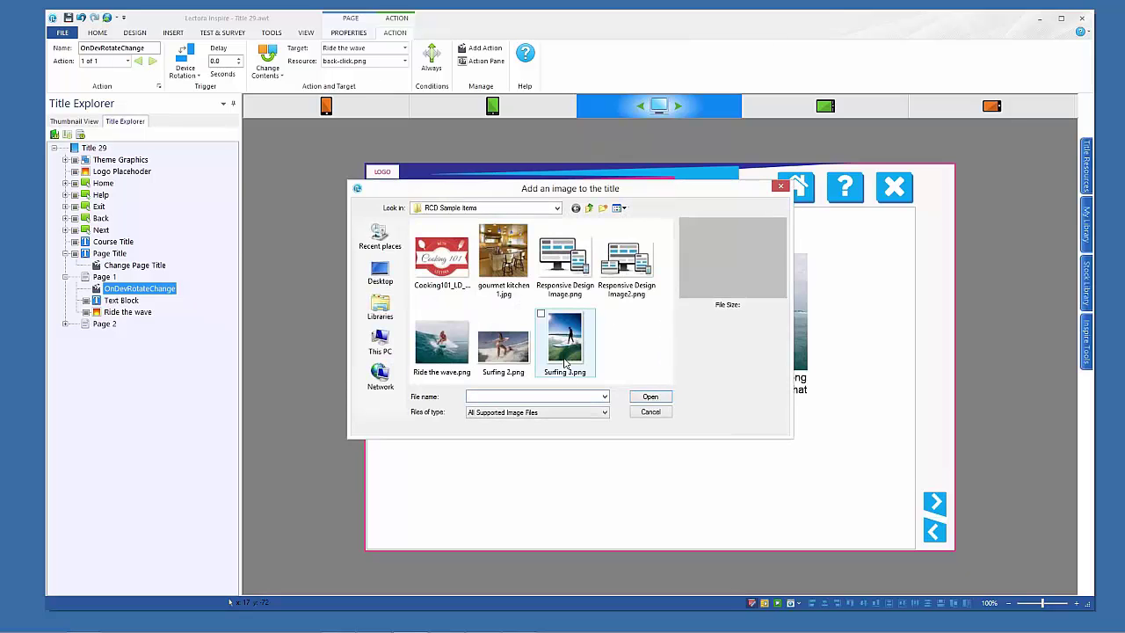
{"action": "double_click", "coordinate": [567, 355]}
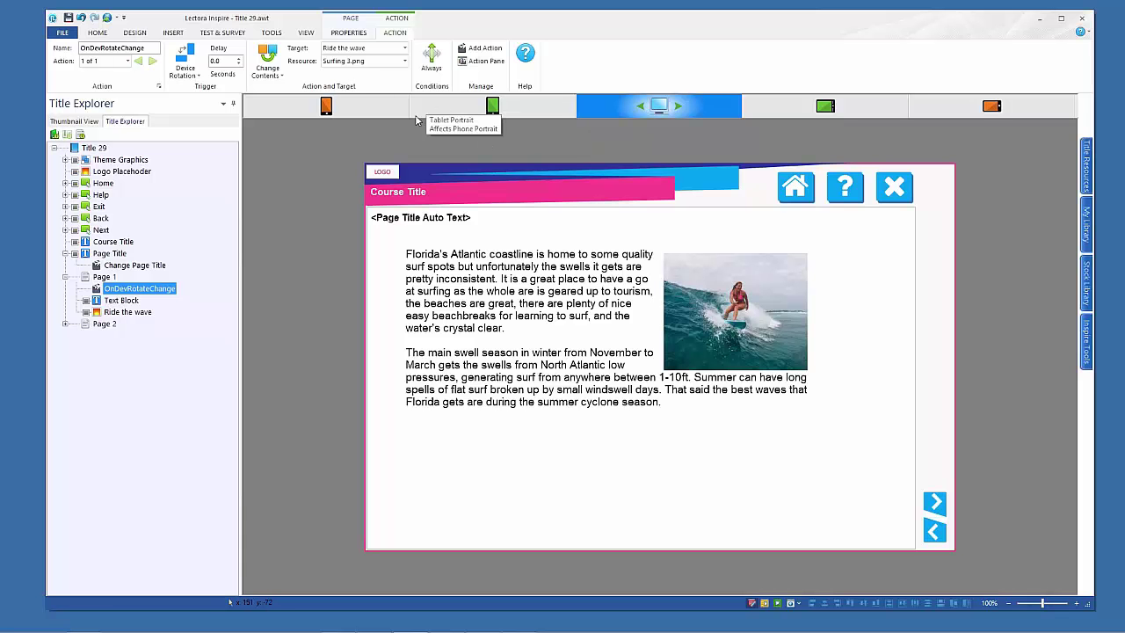
Run Page 1 in tablet portrait, rotate to tablet landscape to see the photo swap, then resume editing
{"action": "left_click", "coordinate": [492, 107]}
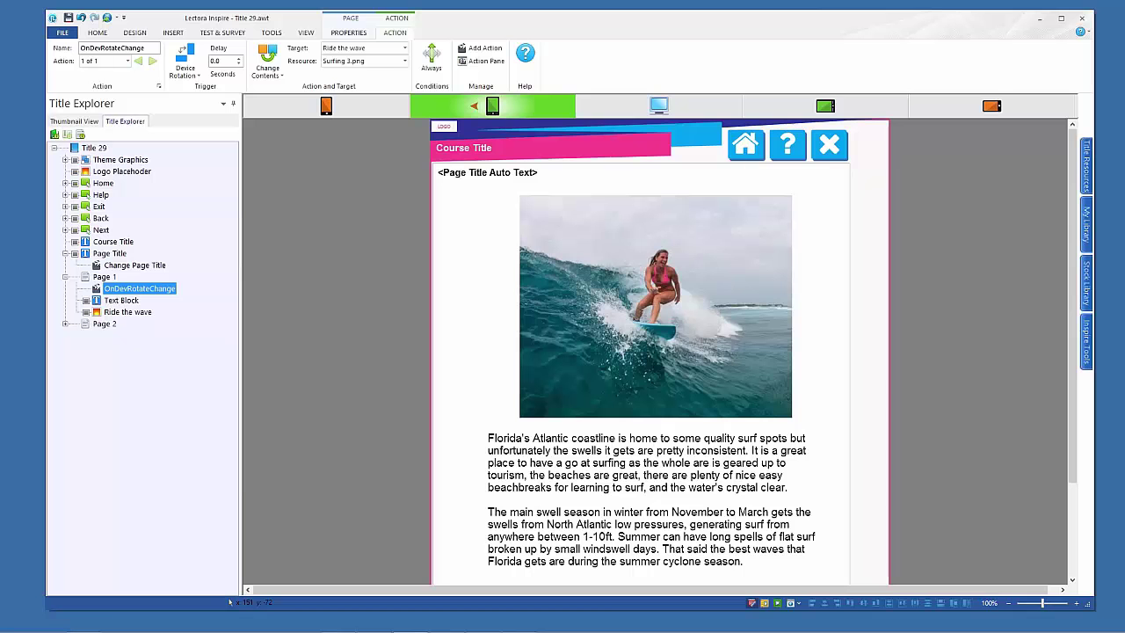
{"action": "left_click", "coordinate": [763, 603]}
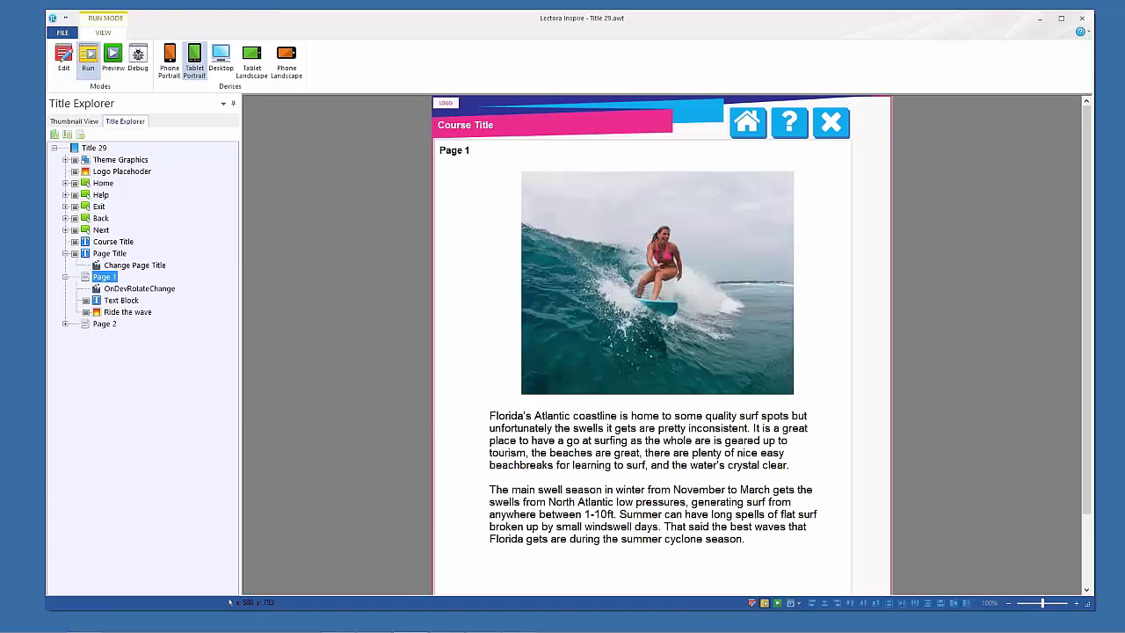
{"action": "left_click", "coordinate": [253, 58]}
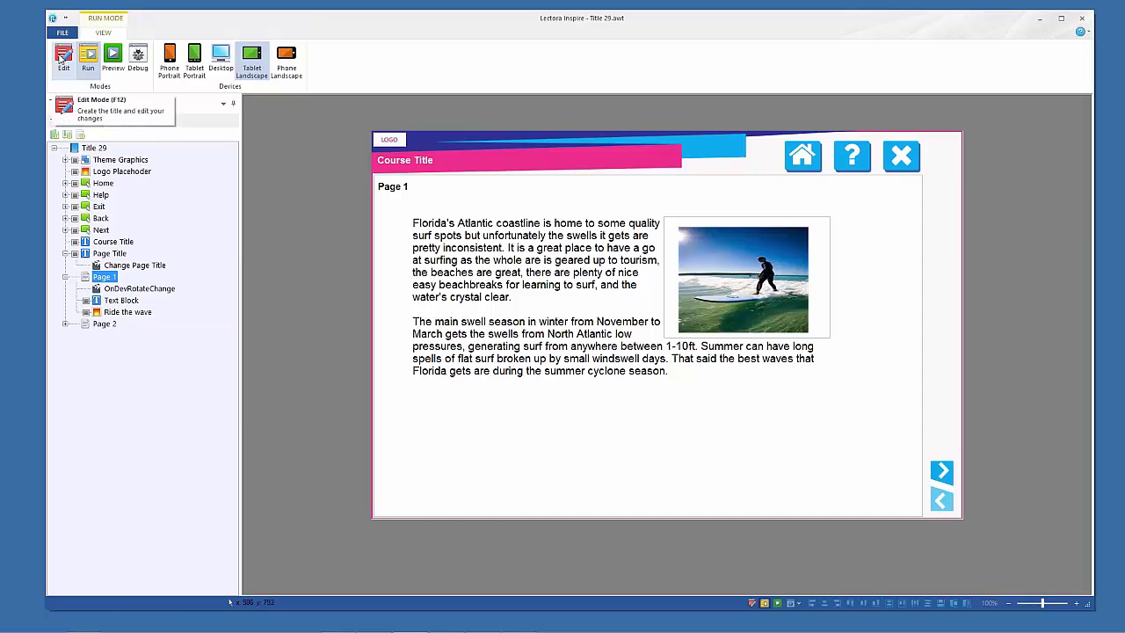
{"action": "left_click", "coordinate": [62, 59]}
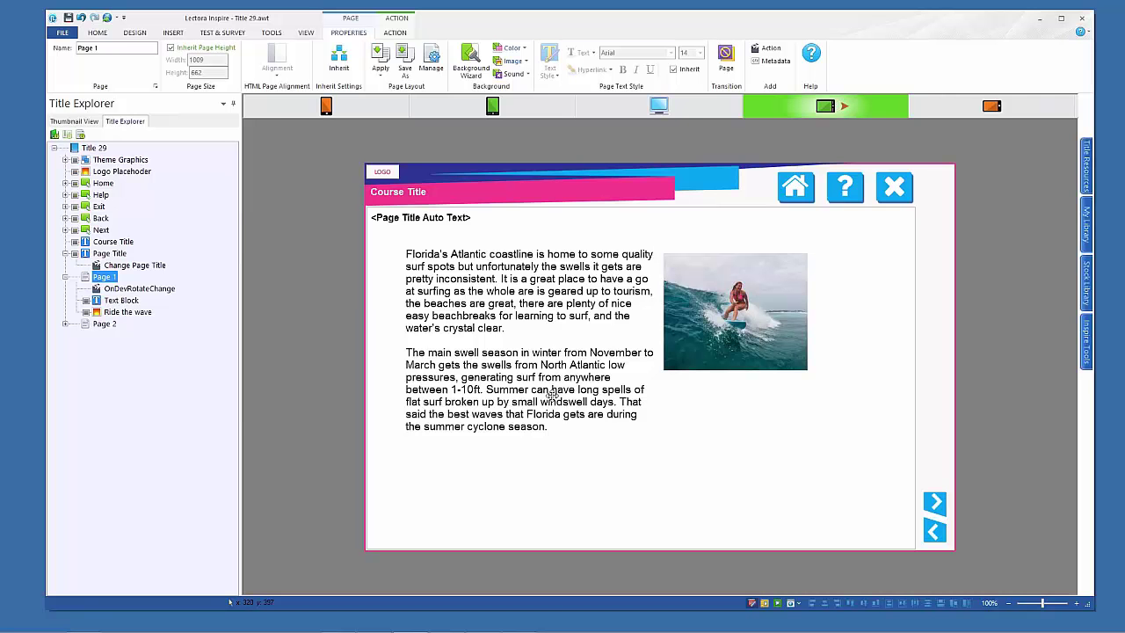
Delete the OnDevRotateChange action from Page 1, then reselect Page 1
{"action": "left_click", "coordinate": [97, 289]}
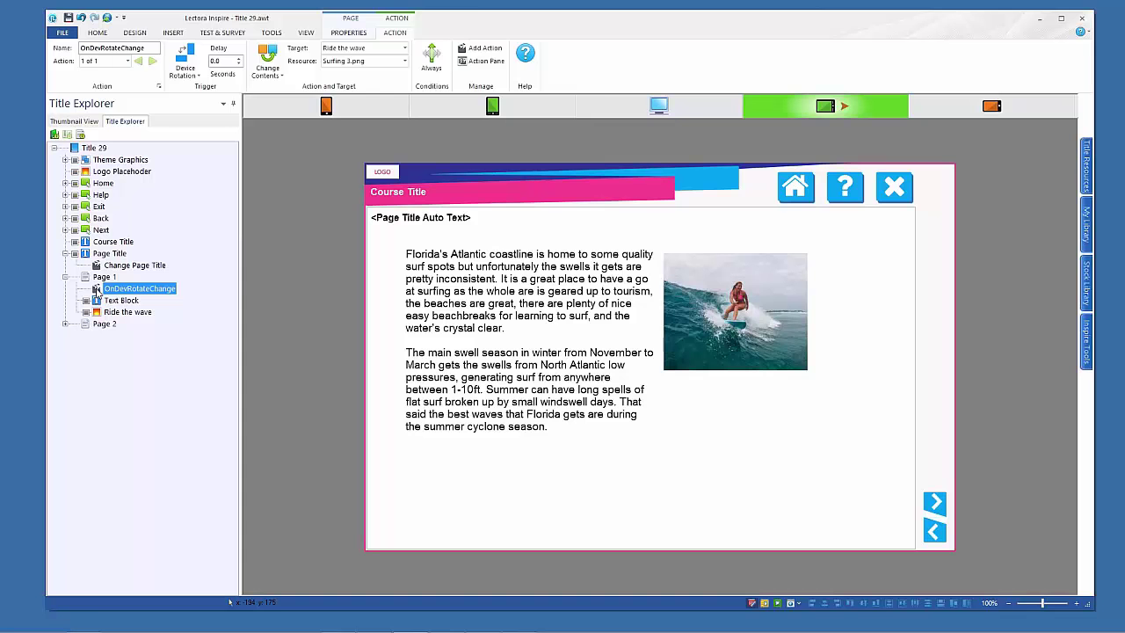
{"action": "key", "text": "Delete"}
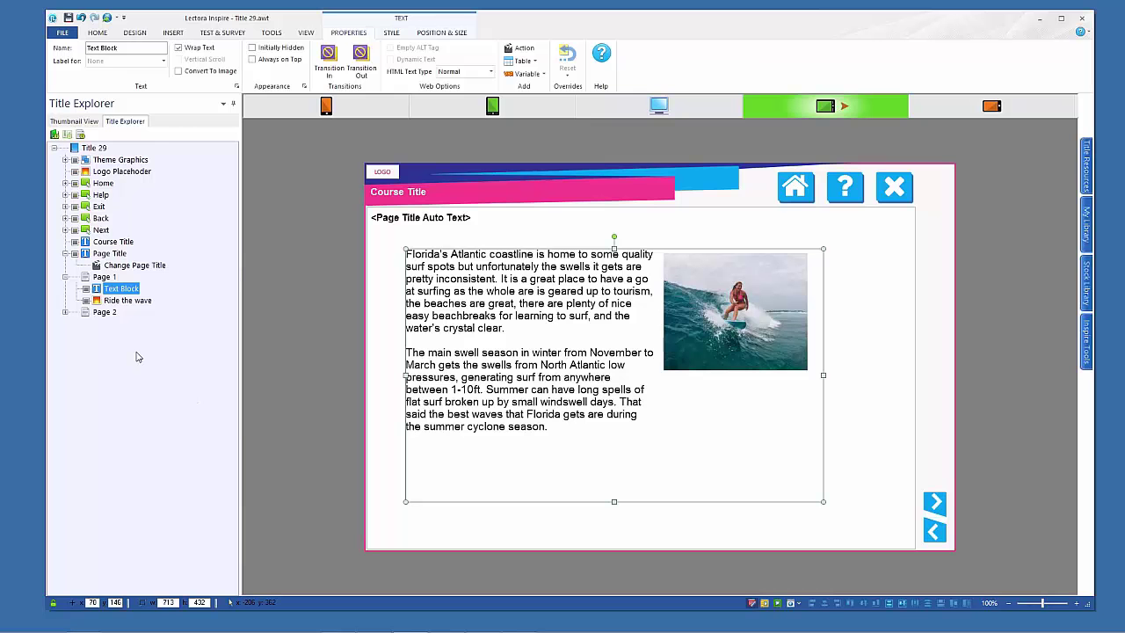
{"action": "left_click", "coordinate": [86, 278]}
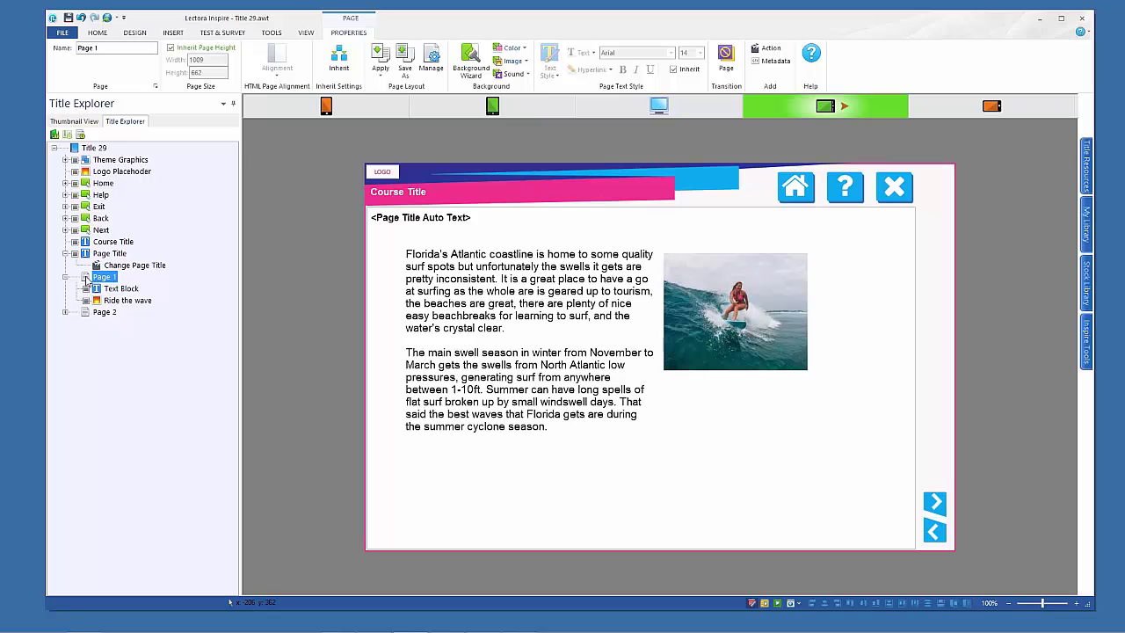
Add a Show-triggered Display Message action to Page 1 reading 'Please rotate'
{"action": "left_click", "coordinate": [767, 51]}
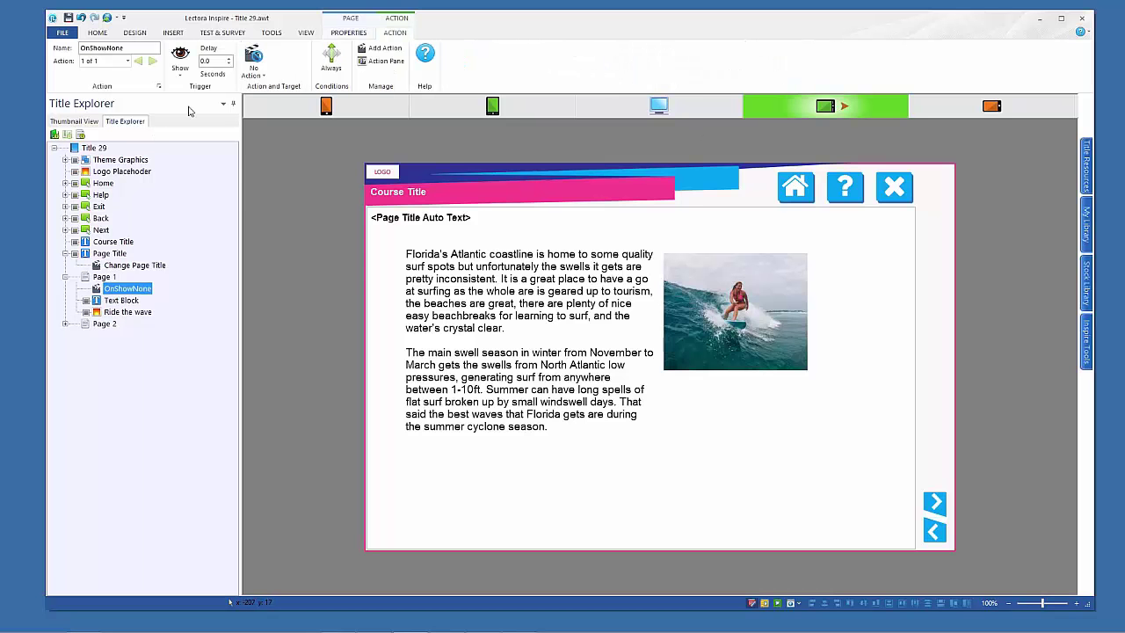
{"action": "left_click", "coordinate": [180, 58]}
{"action": "left_click", "coordinate": [262, 78]}
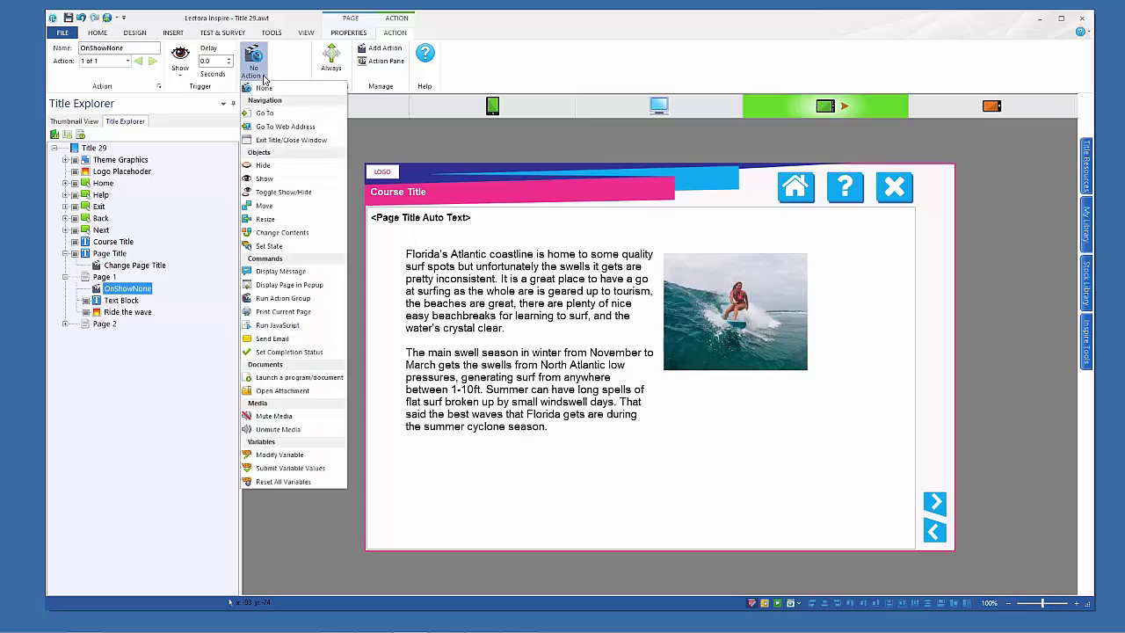
{"action": "left_click", "coordinate": [293, 275]}
{"action": "left_click", "coordinate": [354, 47]}
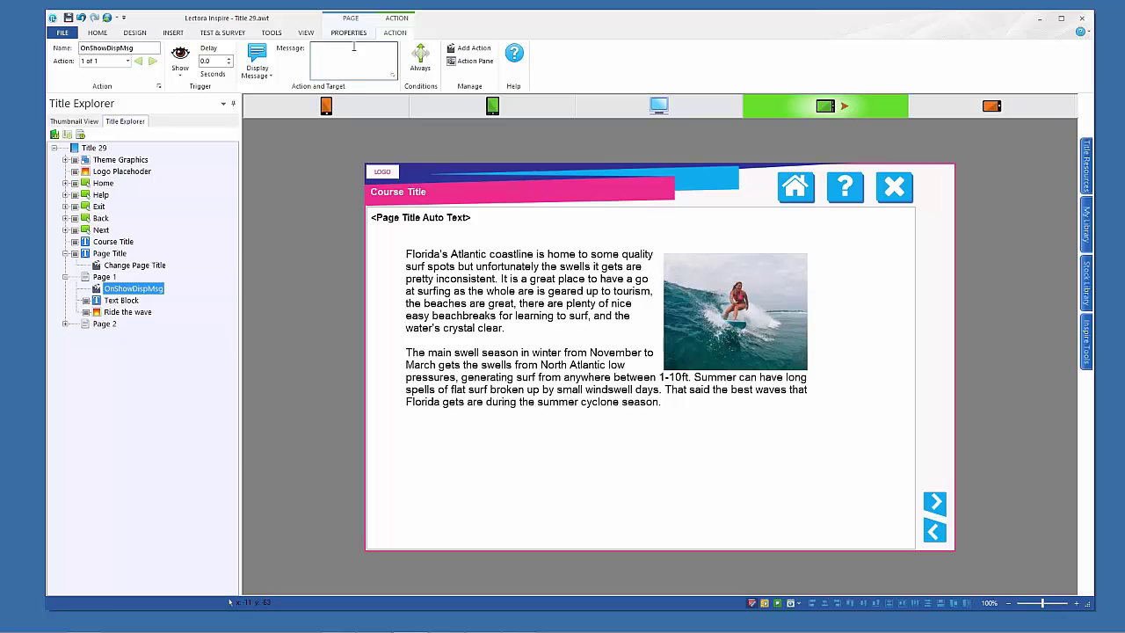
{"action": "type", "text": "Please rotate..."}
Give the message action a condition of CurrentView Equal To PhonePortrait
{"action": "left_click", "coordinate": [421, 60]}
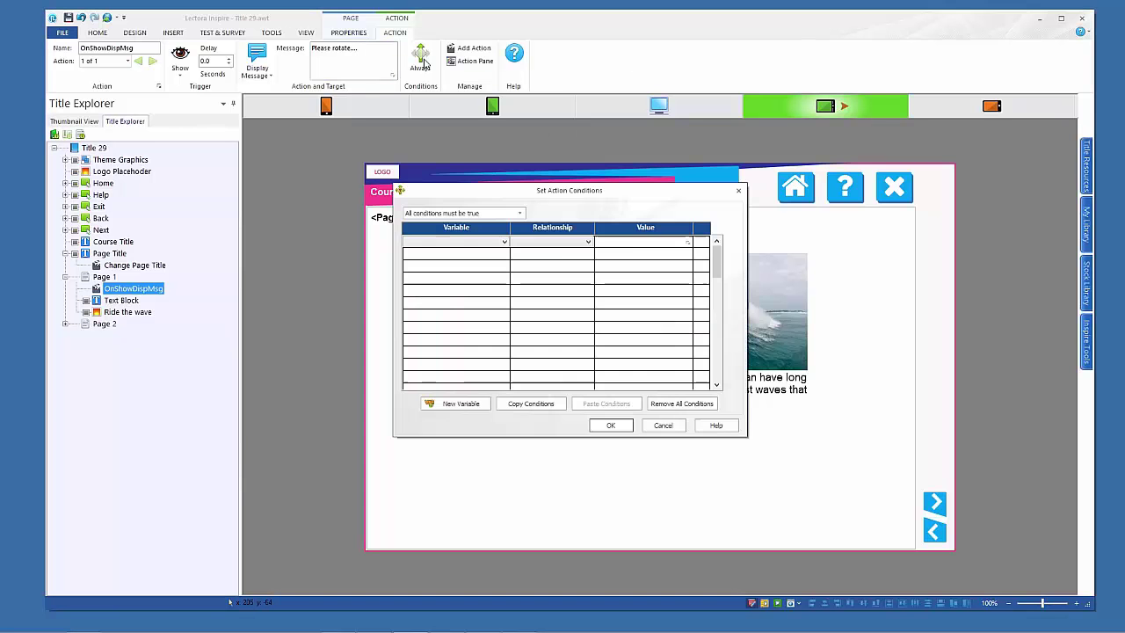
{"action": "left_click", "coordinate": [504, 242]}
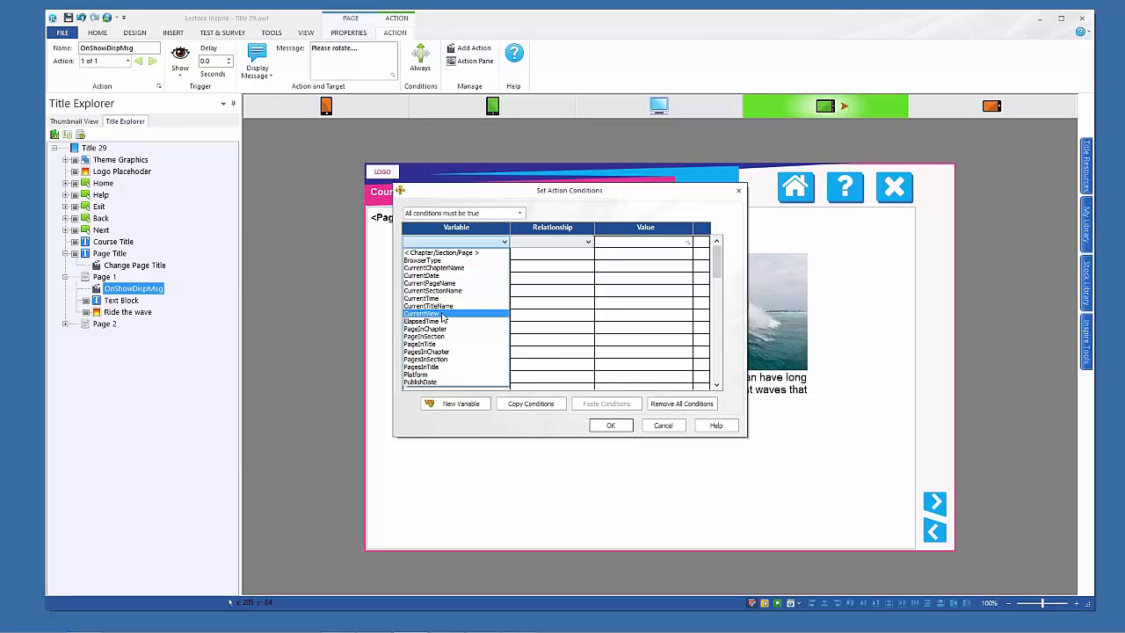
{"action": "left_click", "coordinate": [442, 313]}
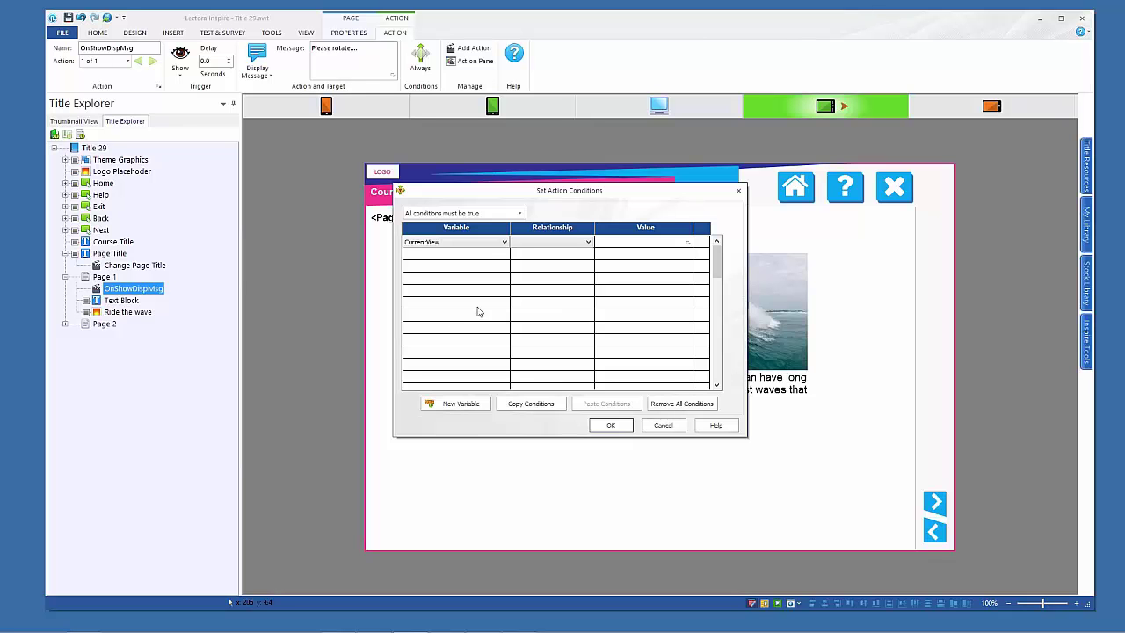
{"action": "left_click", "coordinate": [586, 242]}
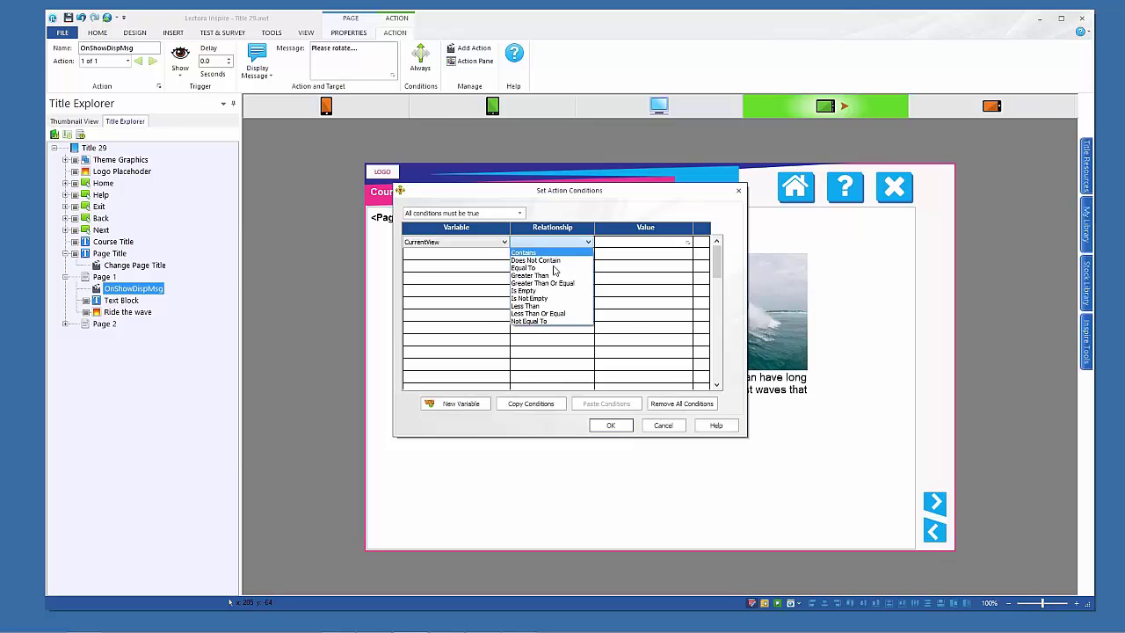
{"action": "left_click", "coordinate": [554, 267]}
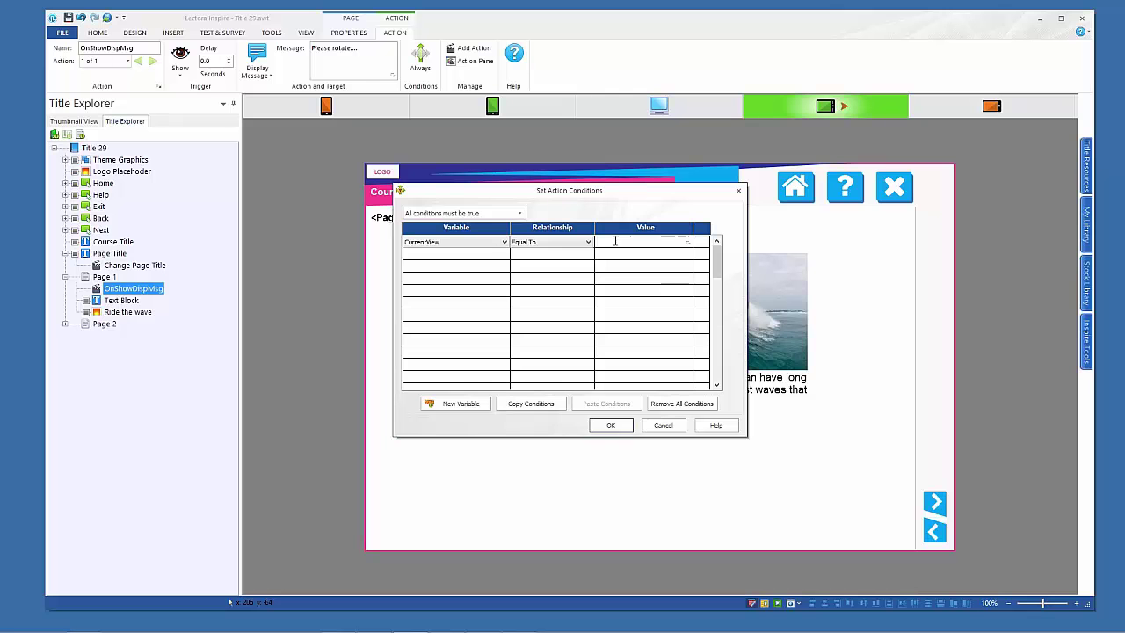
{"action": "type", "text": "PhonePortrait"}
Let any condition be true and add CurrentView Equal To TabletPortrait, then confirm
{"action": "left_click", "coordinate": [456, 214]}
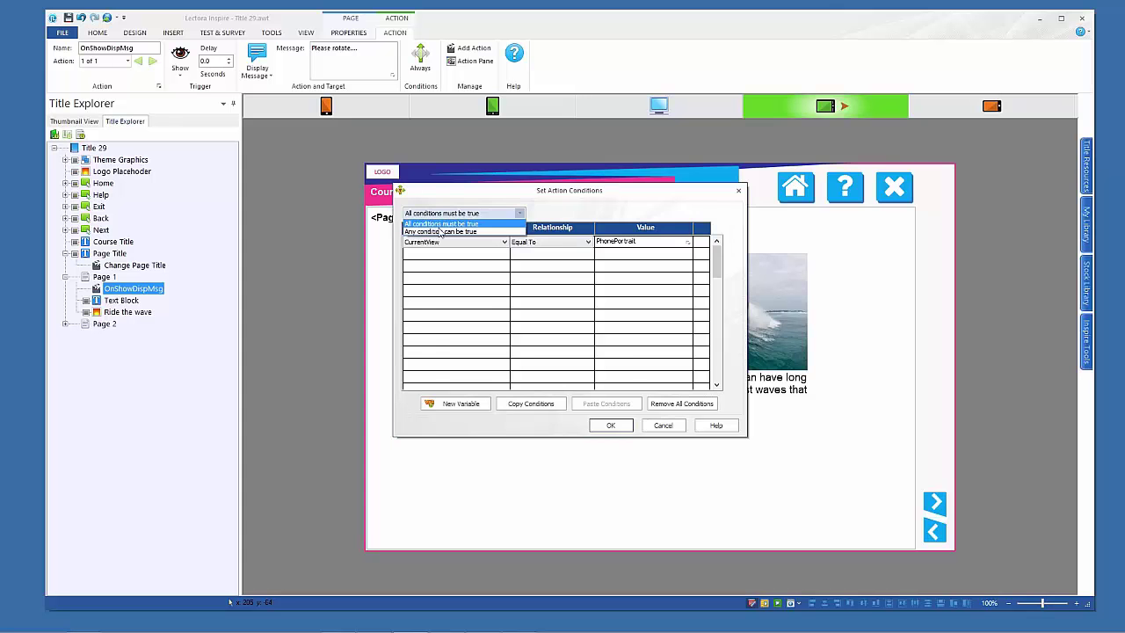
{"action": "left_click", "coordinate": [441, 231]}
{"action": "left_click", "coordinate": [441, 256]}
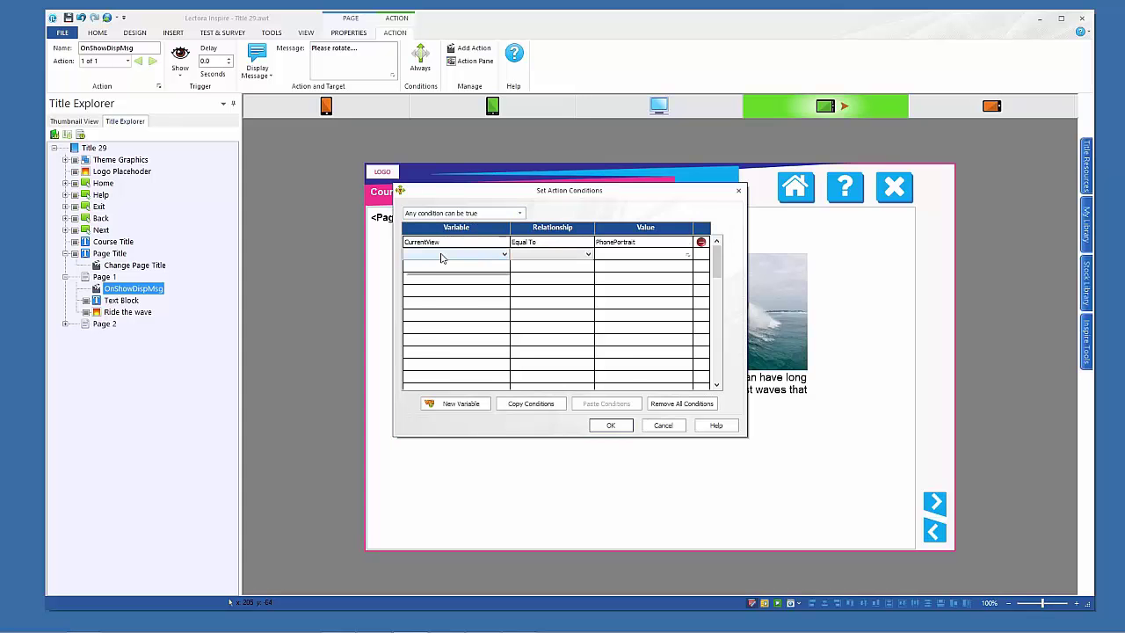
{"action": "left_click", "coordinate": [464, 320]}
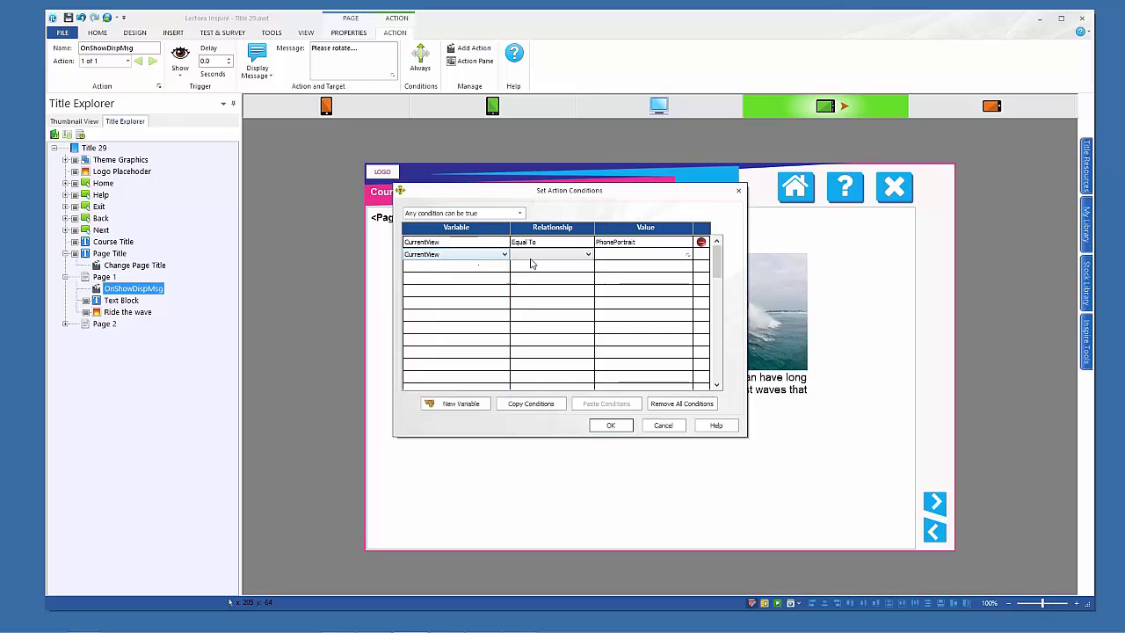
{"action": "left_click", "coordinate": [530, 262]}
{"action": "left_click", "coordinate": [549, 262]}
{"action": "type", "text": "TabletPortrait"}
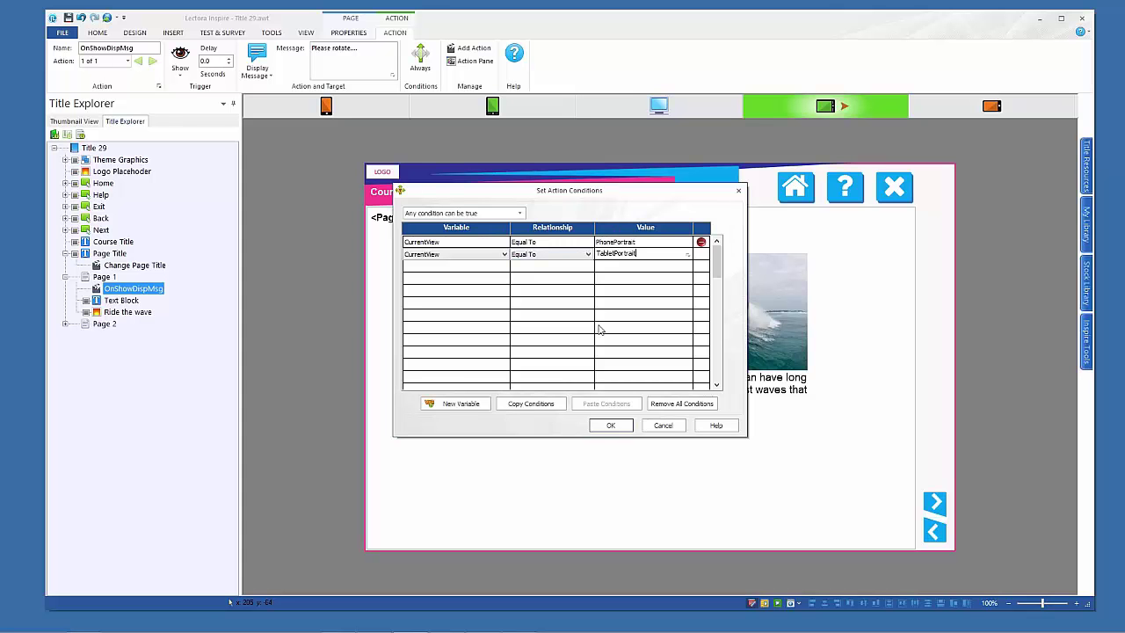
{"action": "left_click", "coordinate": [612, 425]}
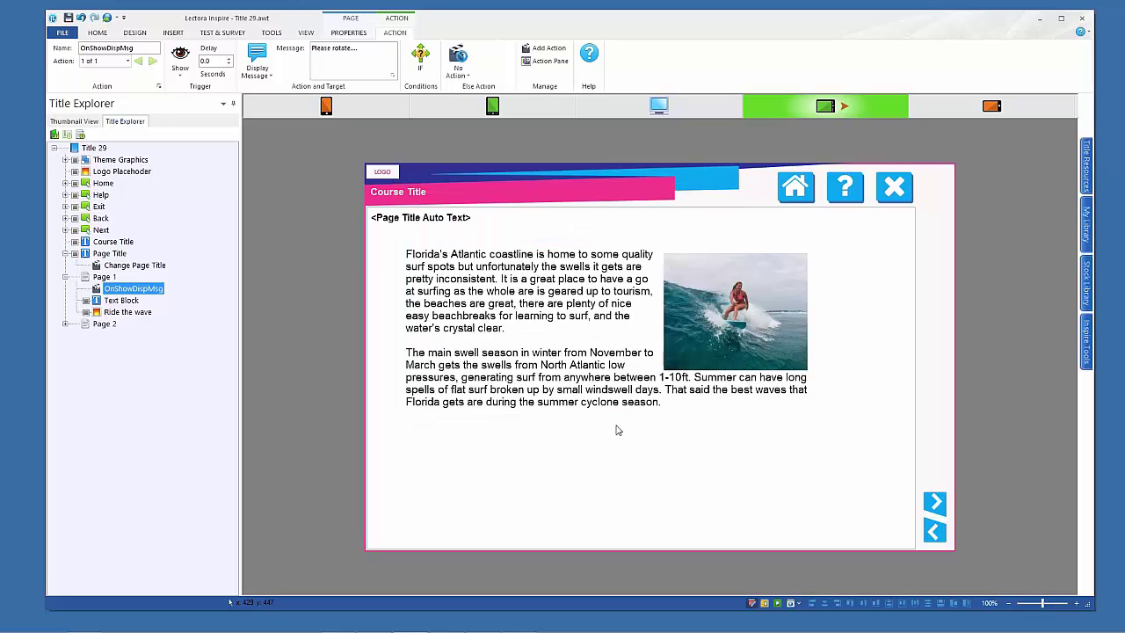
Preview Page 1 in Tablet Portrait, dismiss the Please rotate alert, and reselect OnShowDispMsg
{"action": "left_click", "coordinate": [765, 603]}
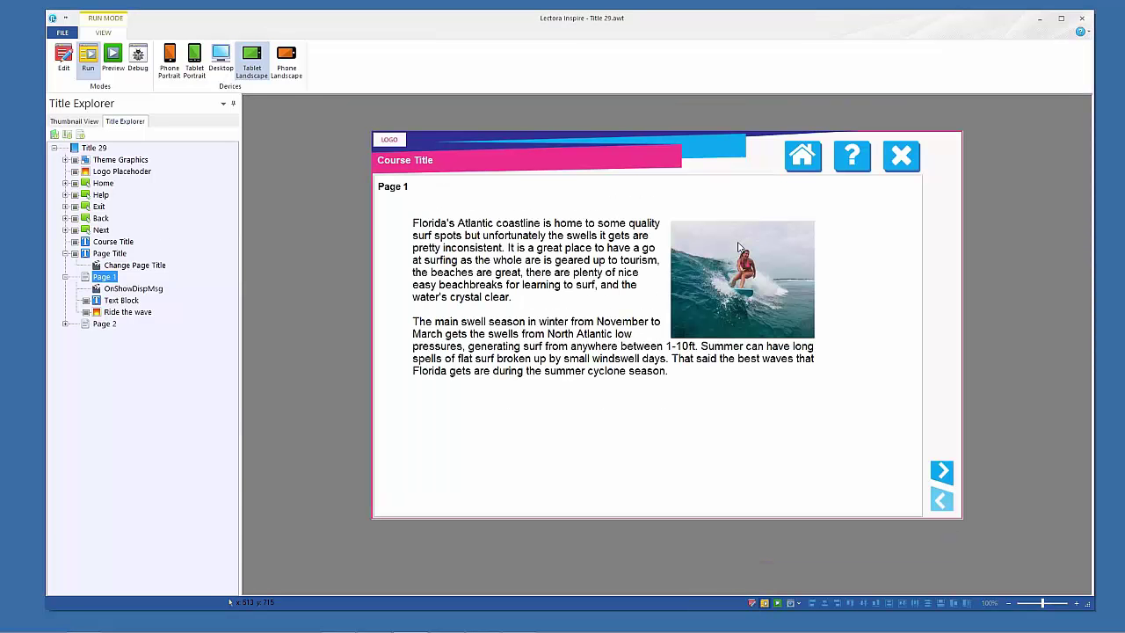
{"action": "left_click", "coordinate": [63, 60]}
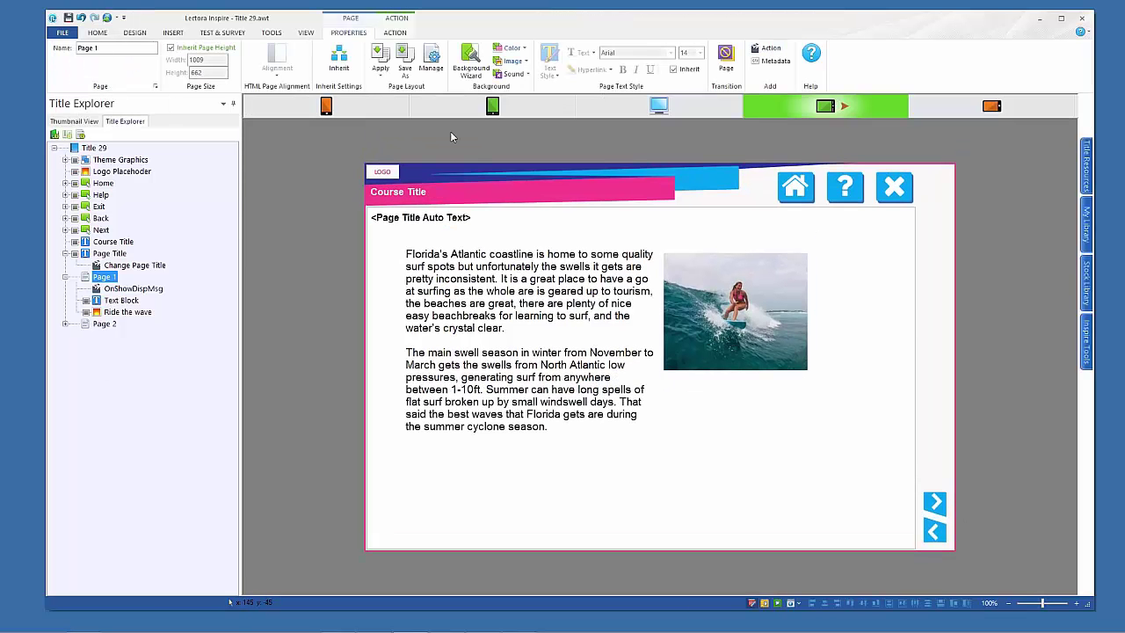
{"action": "left_click", "coordinate": [492, 105]}
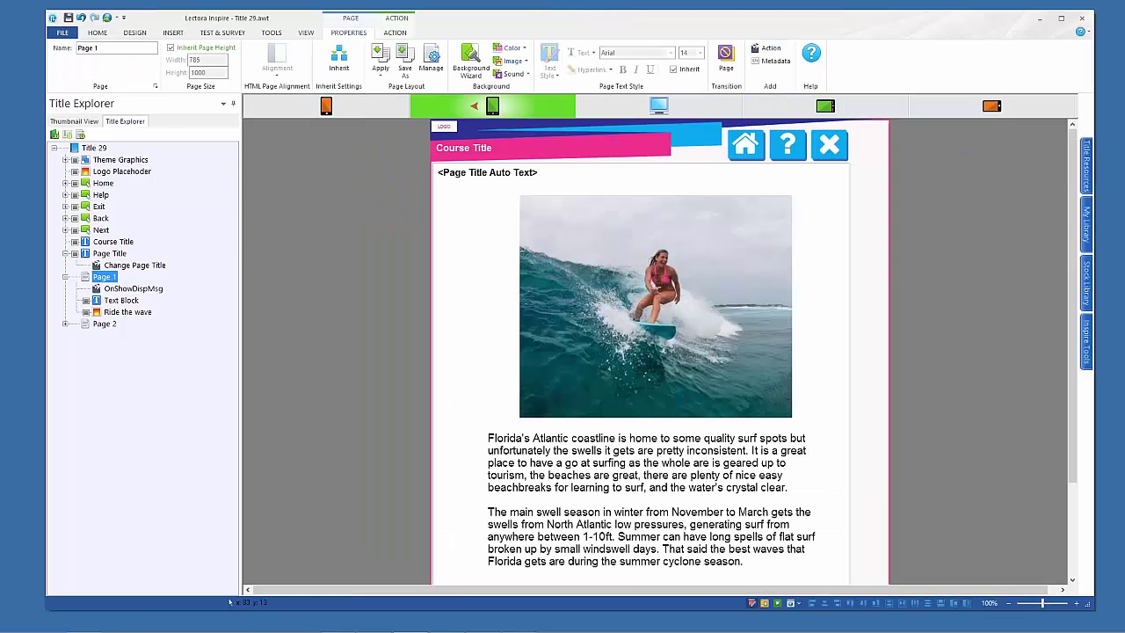
{"action": "left_click", "coordinate": [765, 603]}
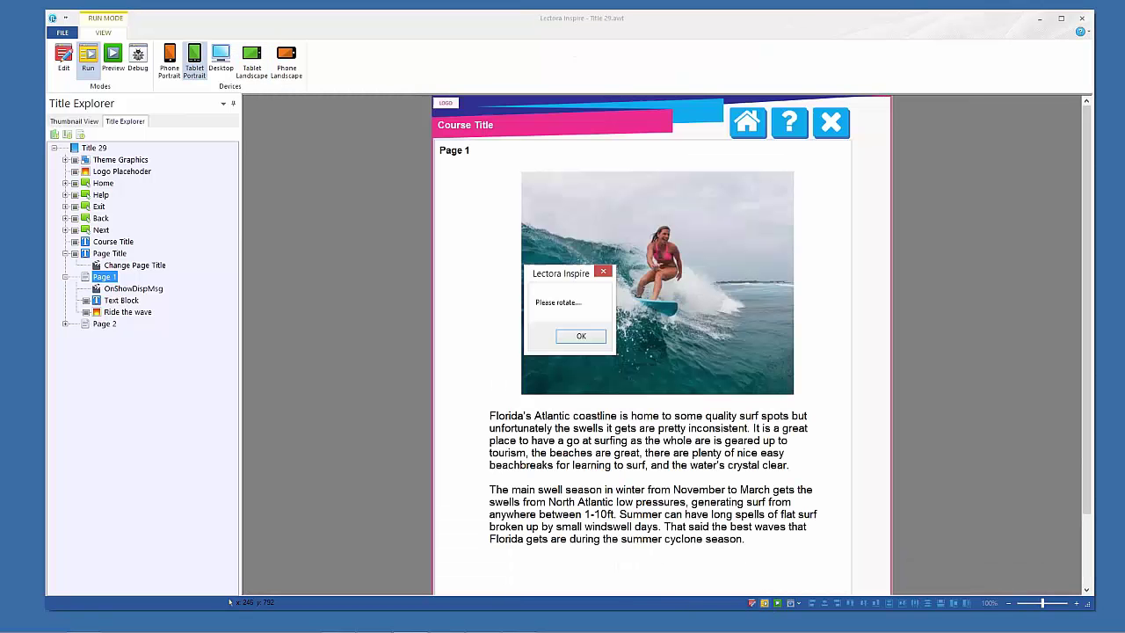
{"action": "left_click", "coordinate": [590, 342]}
{"action": "left_click", "coordinate": [64, 60]}
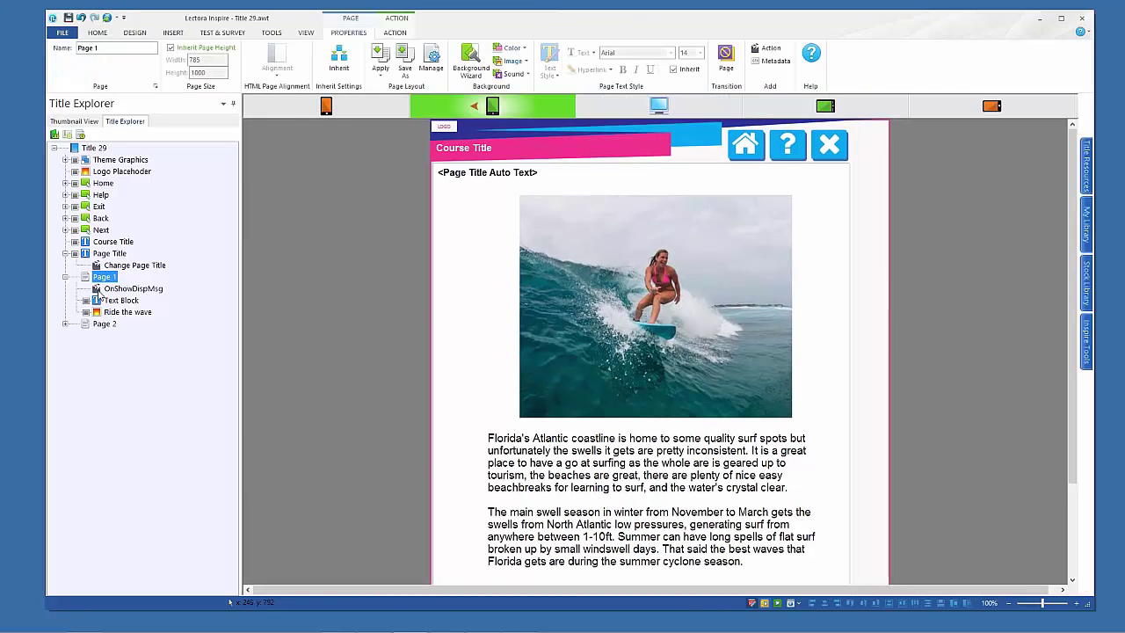
{"action": "left_click", "coordinate": [96, 290]}
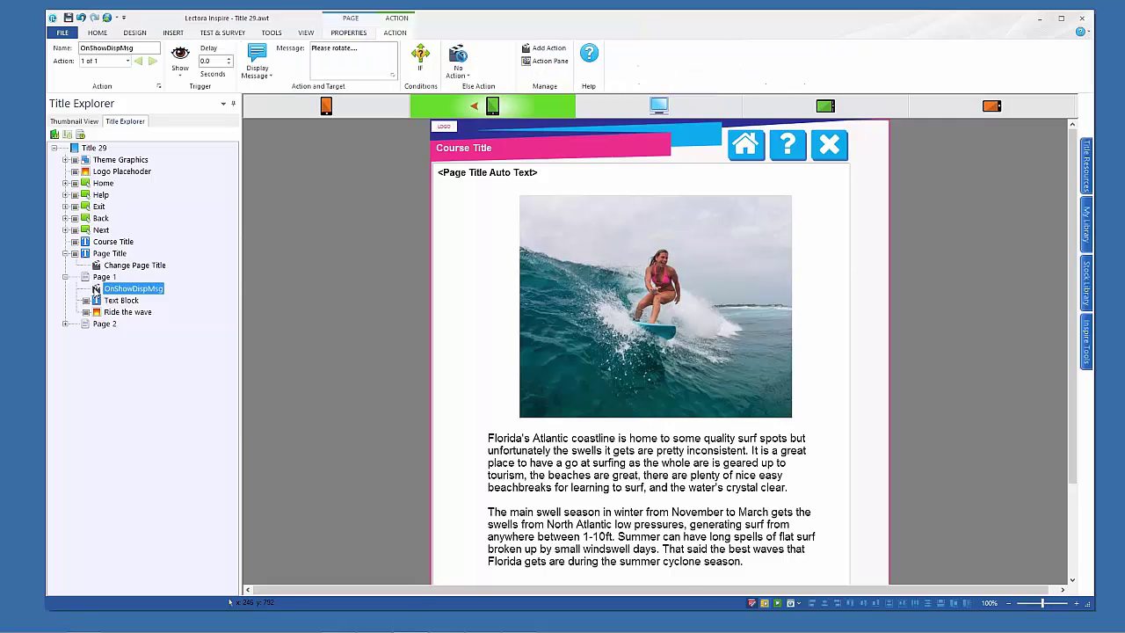
Duplicate OnShowDispMsg and set the copy's trigger to Device Rotation
{"action": "key", "text": "ctrl+c"}
{"action": "key", "text": "ctrl+v"}
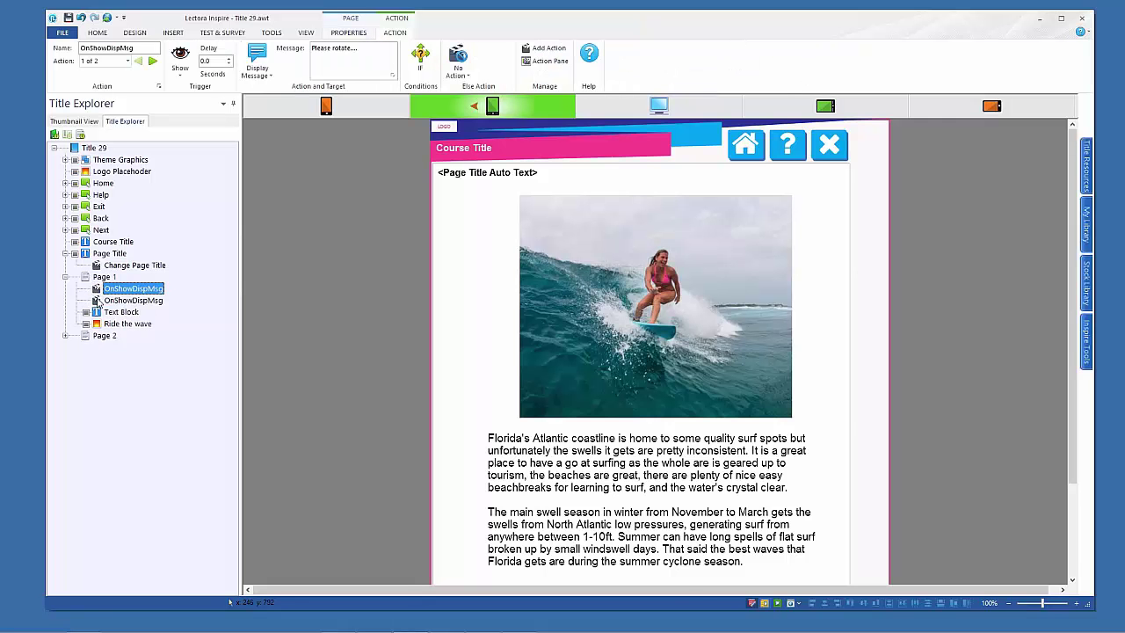
{"action": "left_click", "coordinate": [98, 302]}
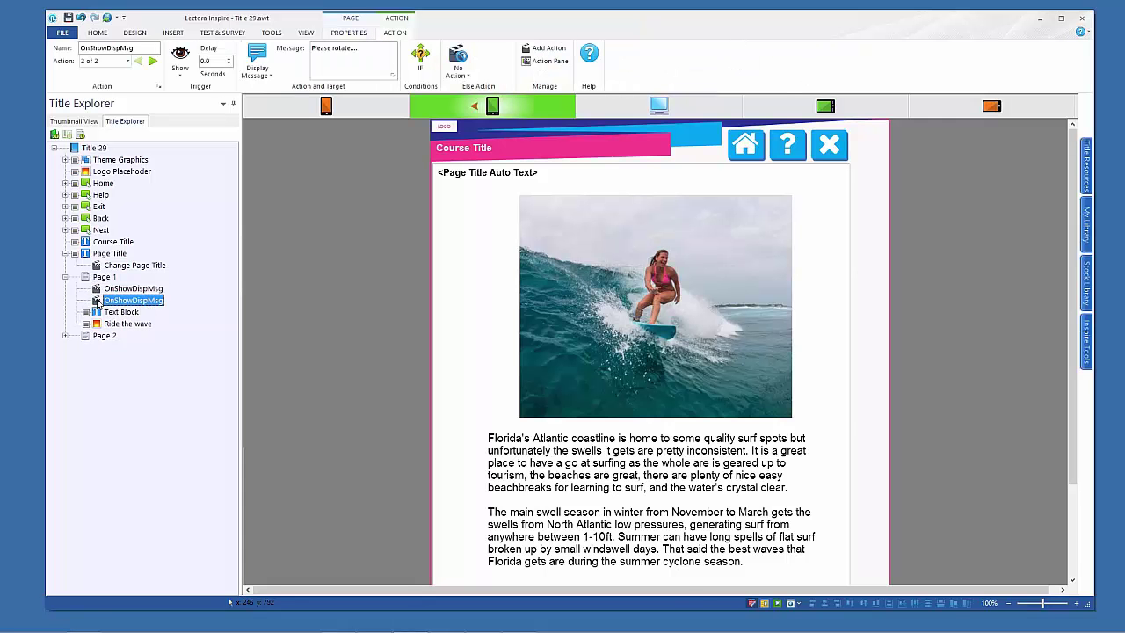
{"action": "left_click", "coordinate": [180, 70]}
{"action": "left_click", "coordinate": [195, 103]}
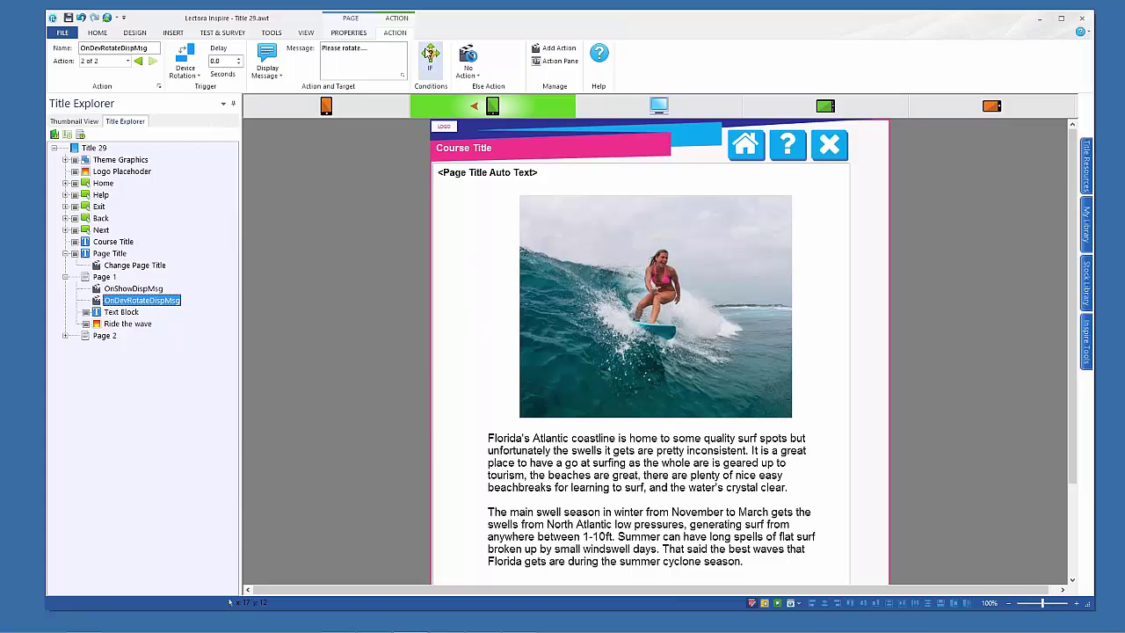
Change the copy's condition to a single CurrentView Contains Portrait check
{"action": "left_click", "coordinate": [430, 55]}
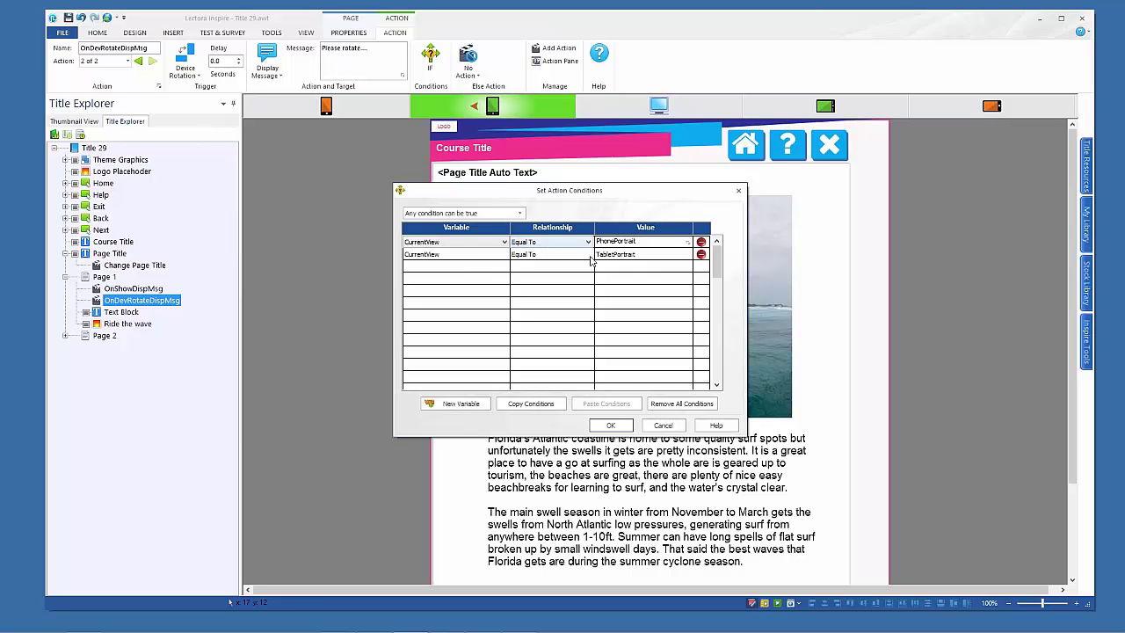
{"action": "left_click", "coordinate": [700, 255]}
{"action": "left_click", "coordinate": [537, 249]}
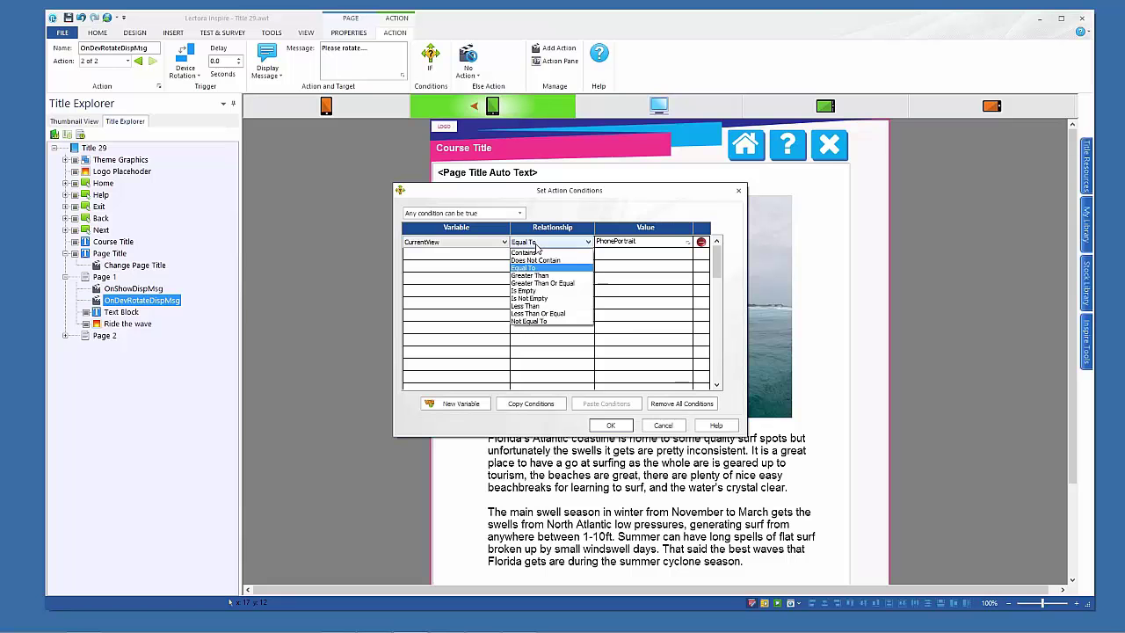
{"action": "left_click", "coordinate": [537, 299]}
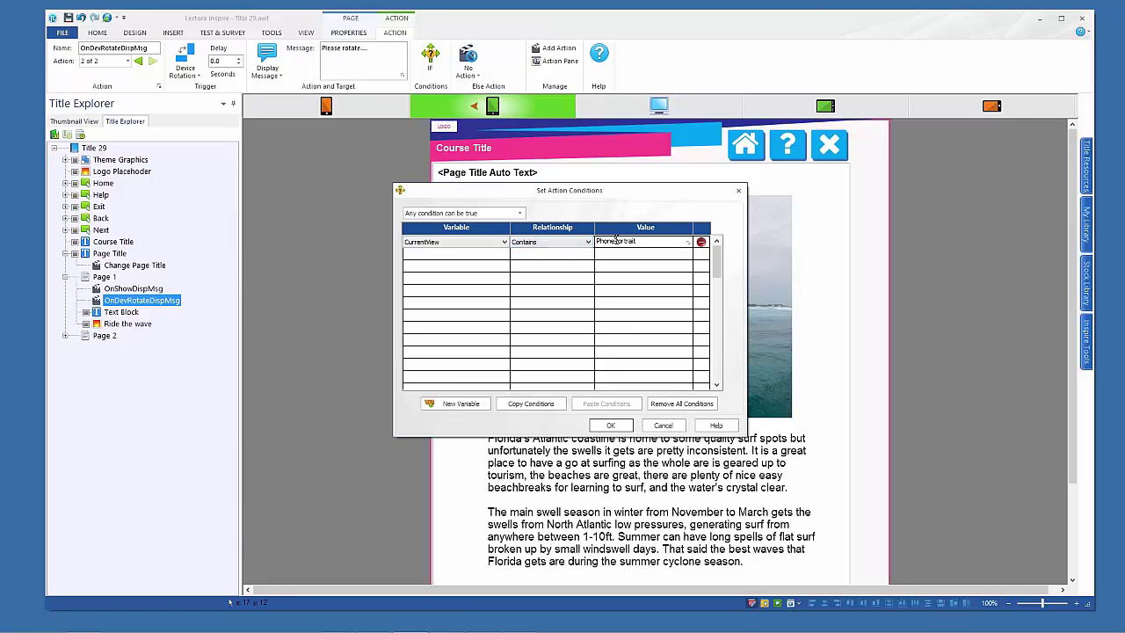
{"action": "key", "text": "BackSpace"}
{"action": "key", "text": "BackSpace"}
{"action": "key", "text": "BackSpace"}
{"action": "key", "text": "BackSpace"}
{"action": "key", "text": "BackSpace"}
{"action": "left_click", "coordinate": [626, 426]}
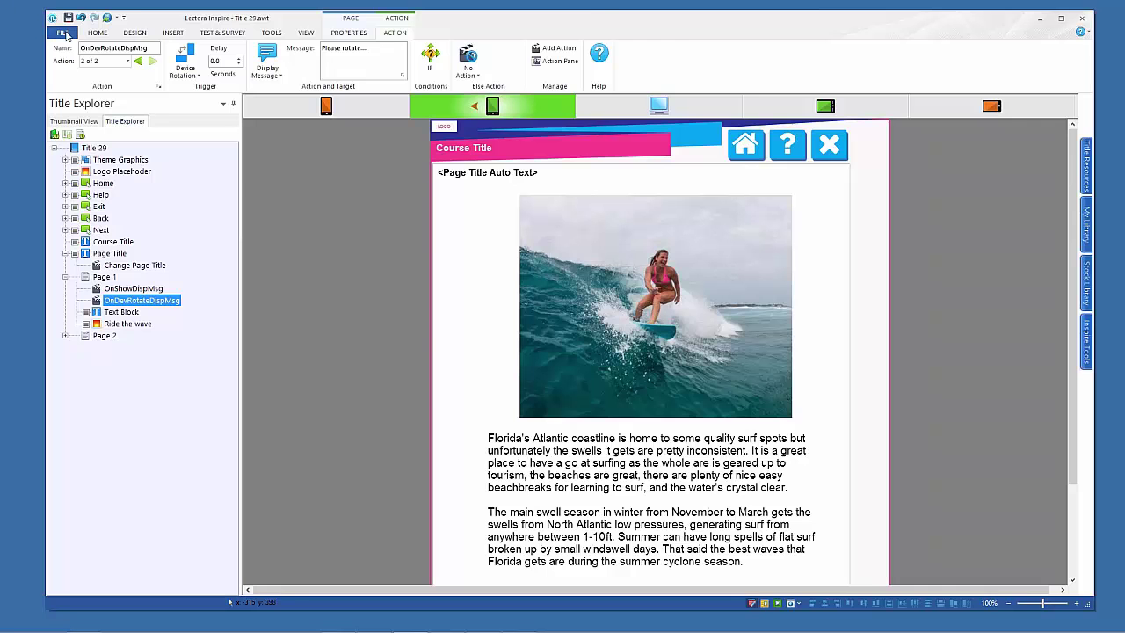
Close Title 29, discarding its unsaved changes
{"action": "left_click", "coordinate": [61, 33]}
{"action": "left_click", "coordinate": [86, 101]}
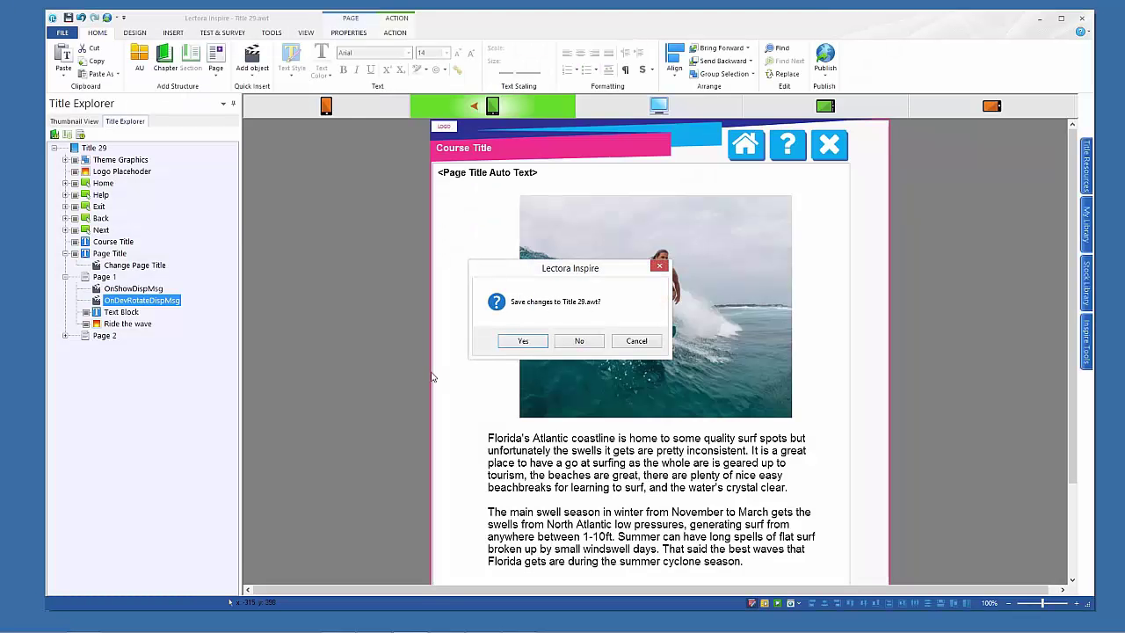
{"action": "left_click", "coordinate": [581, 342]}
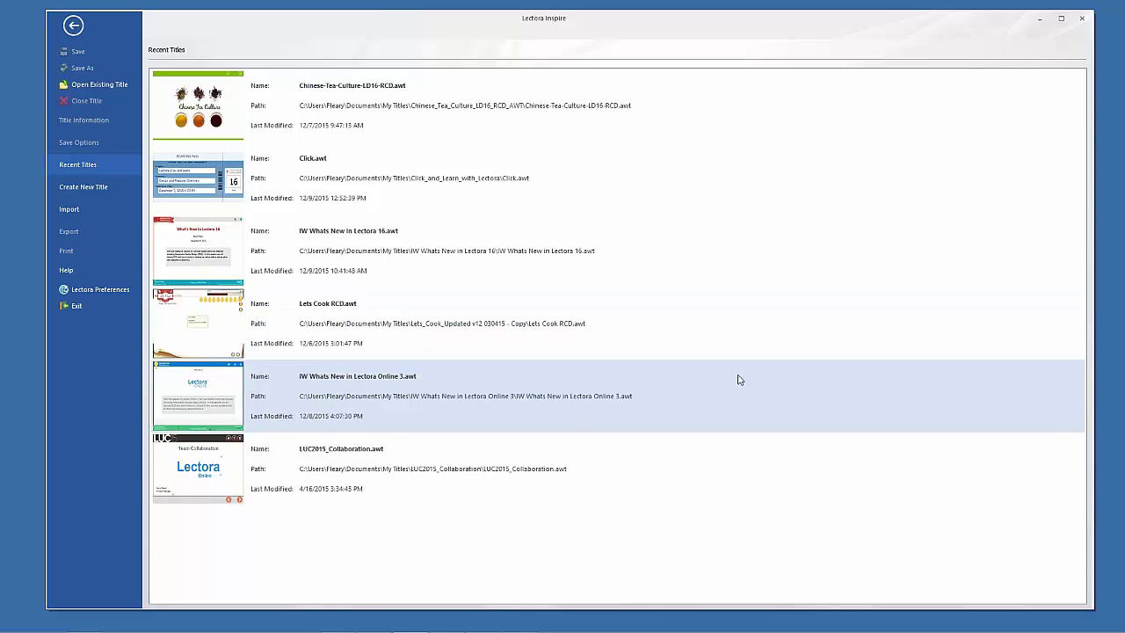
Open IW Whats New in Lectora 16-RCD.awt from its folder under My Titles
{"action": "left_click", "coordinate": [97, 86]}
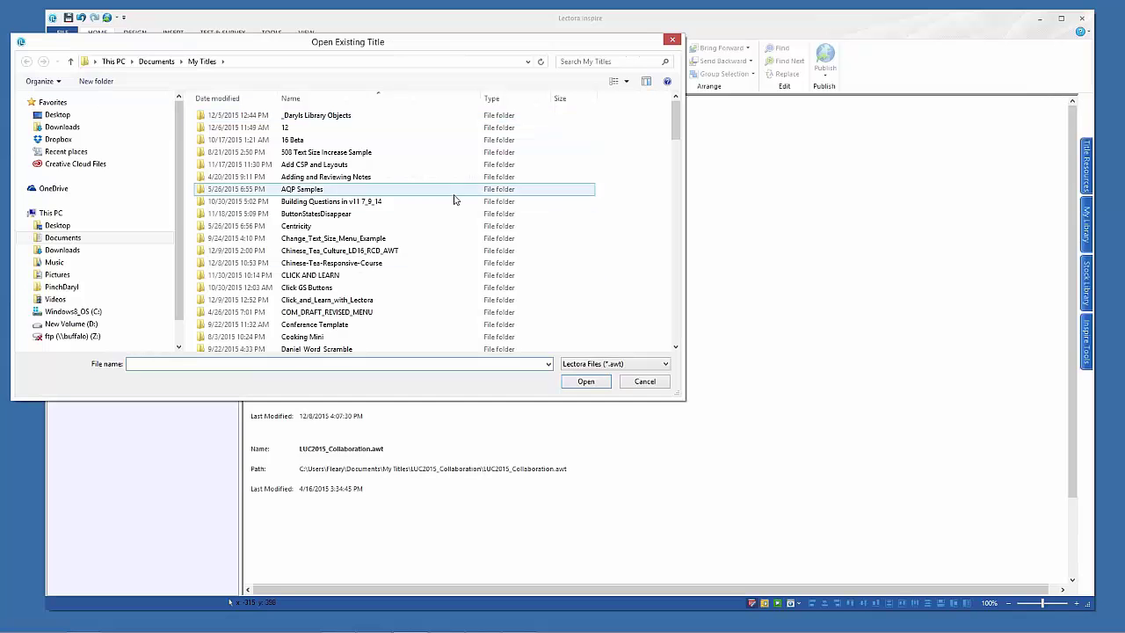
{"action": "left_click_drag", "start_coordinate": [674, 121], "coordinate": [670, 165]}
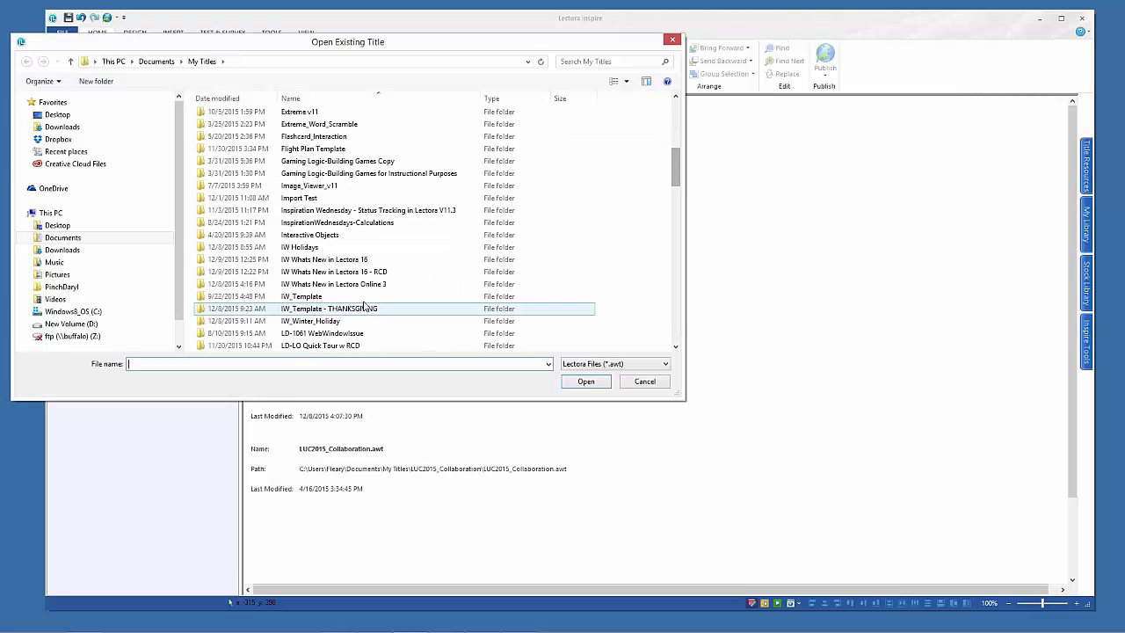
{"action": "double_click", "coordinate": [203, 273]}
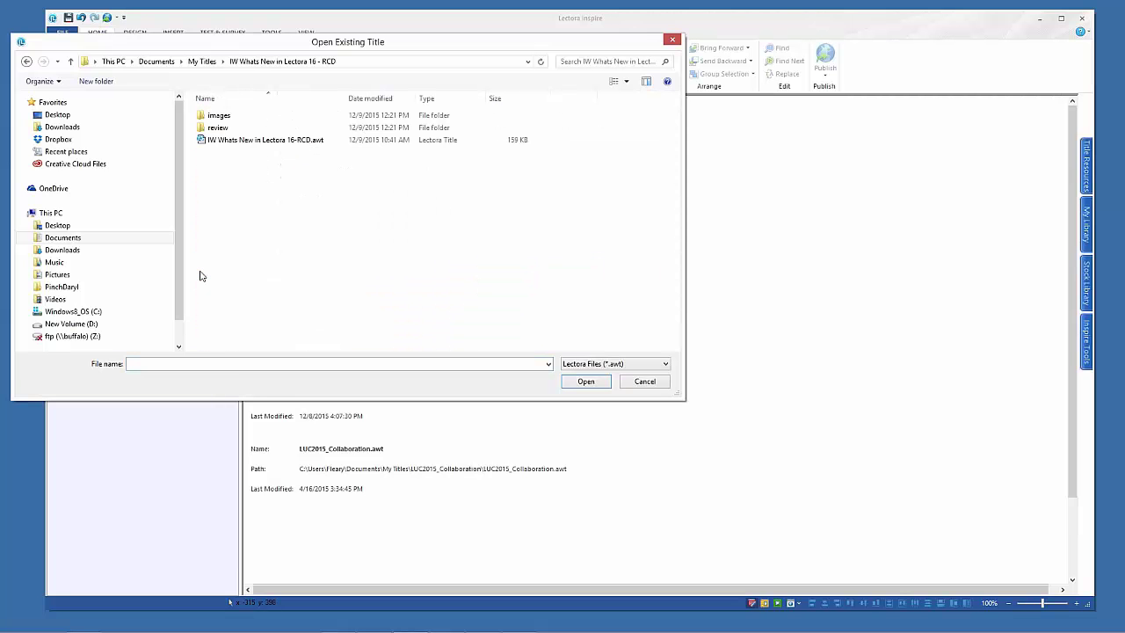
{"action": "left_click", "coordinate": [238, 142]}
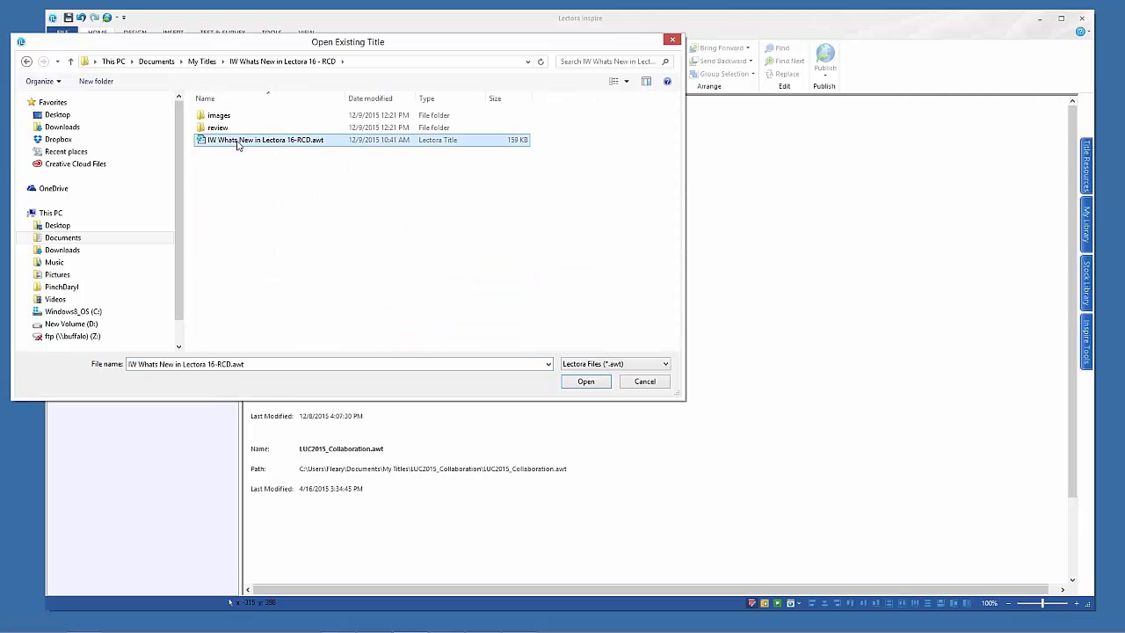
{"action": "left_click", "coordinate": [586, 381]}
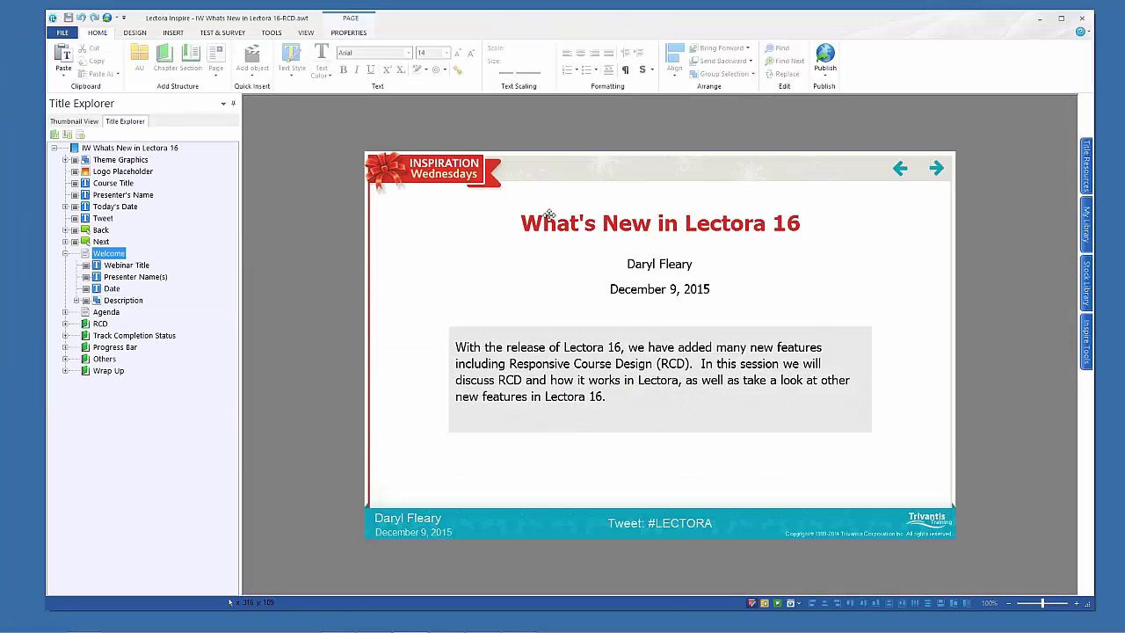
Turn on Enable Responsive Title in the Design tab's Title Options
{"action": "left_click", "coordinate": [66, 253]}
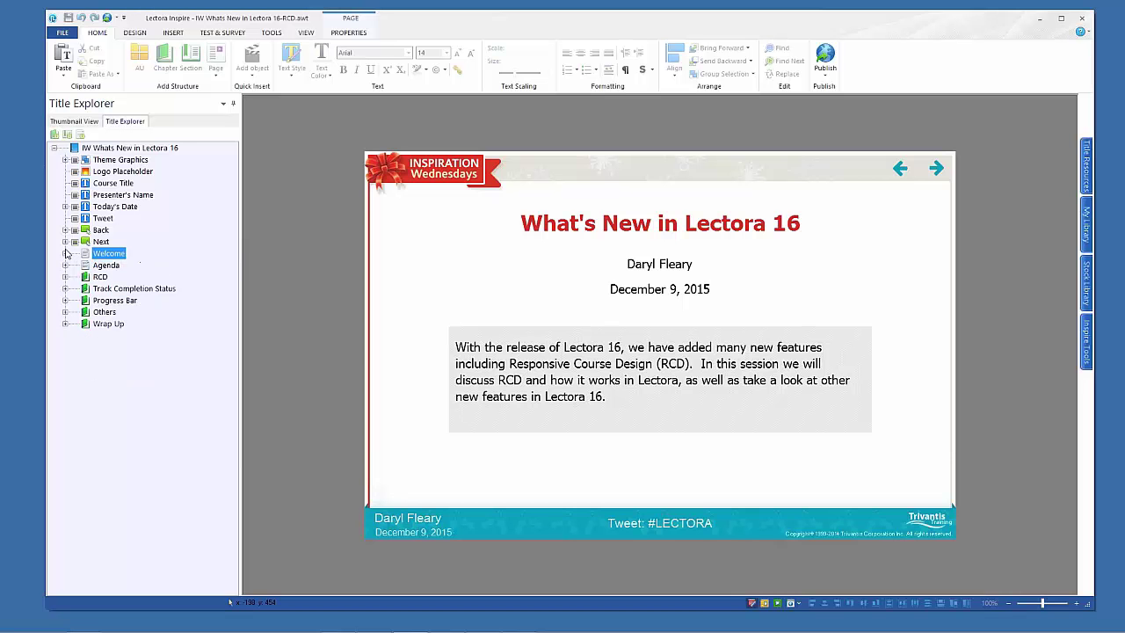
{"action": "left_click_drag", "start_coordinate": [642, 21], "coordinate": [629, 19]}
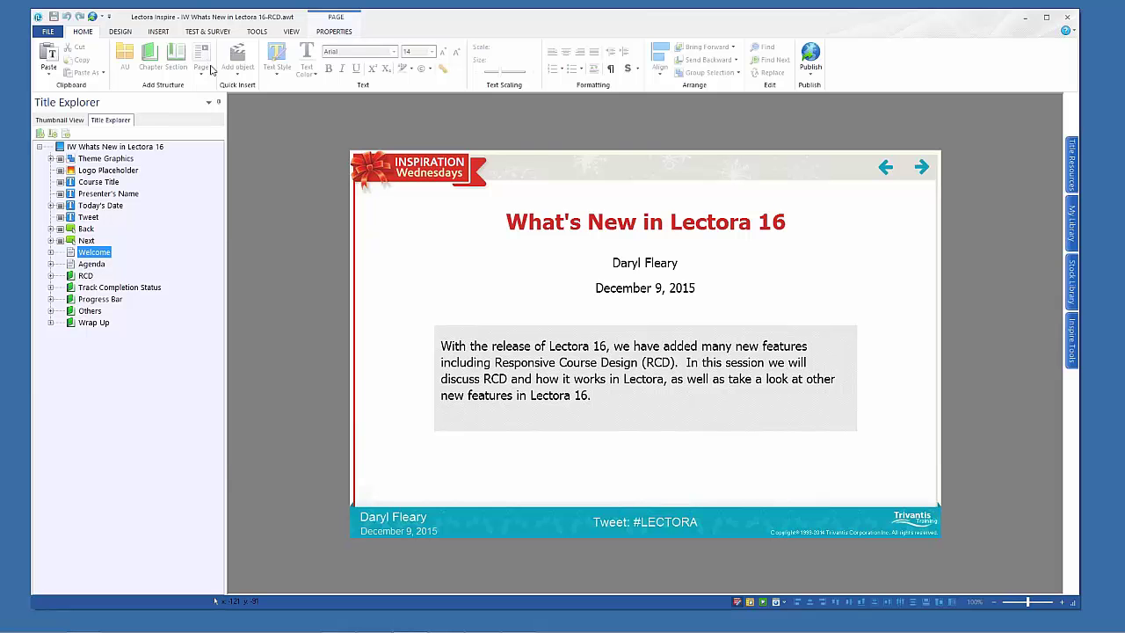
{"action": "left_click", "coordinate": [118, 32]}
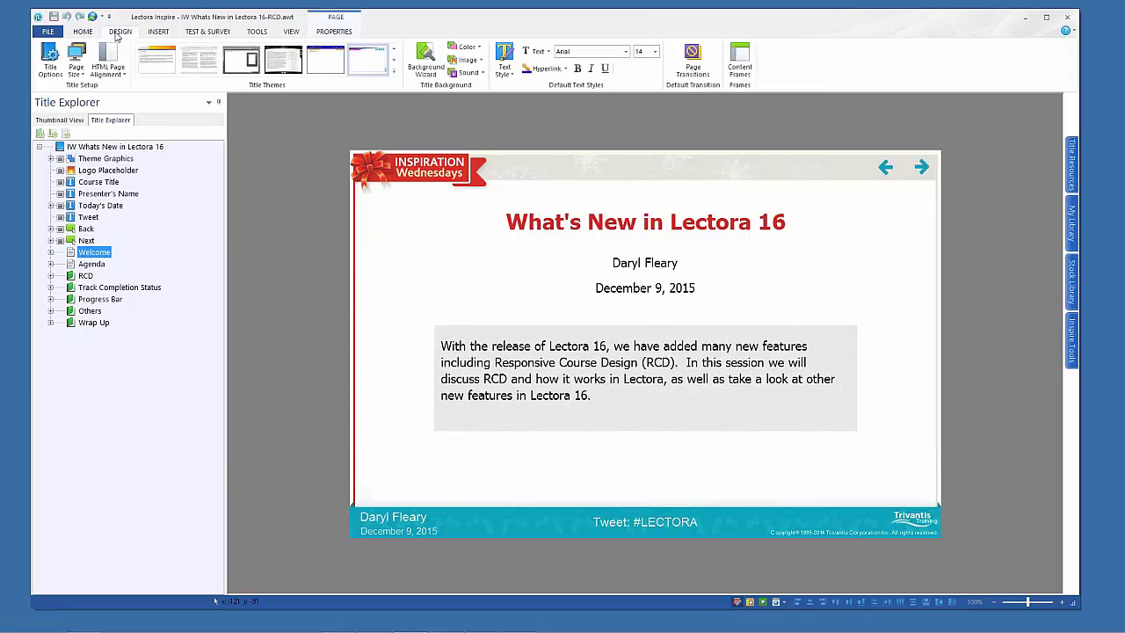
{"action": "left_click", "coordinate": [51, 61]}
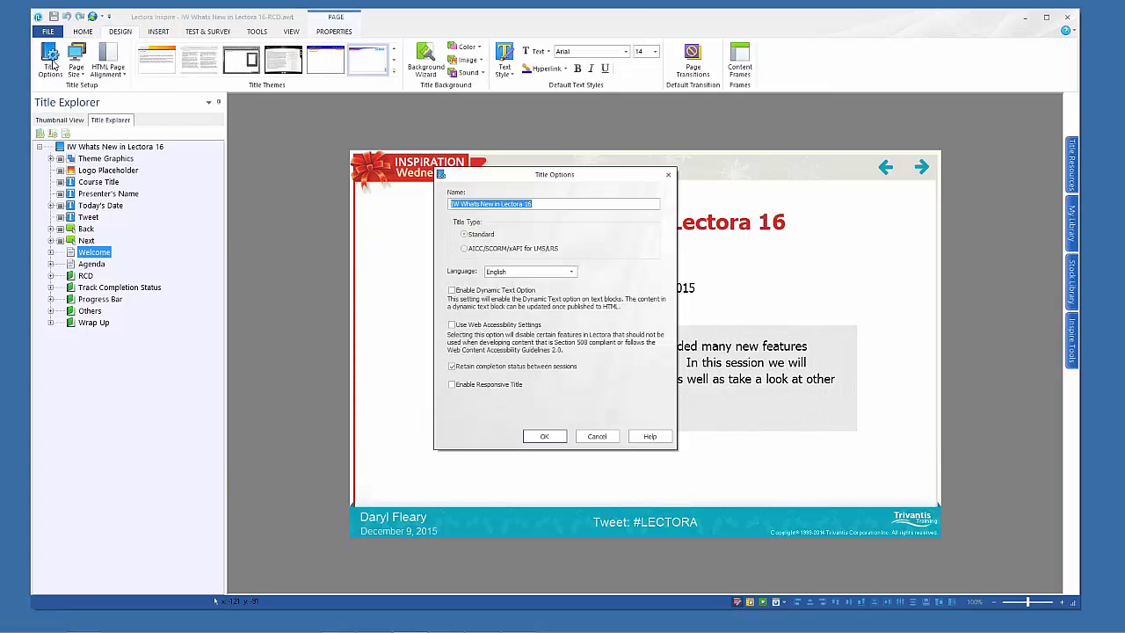
{"action": "left_click", "coordinate": [455, 389]}
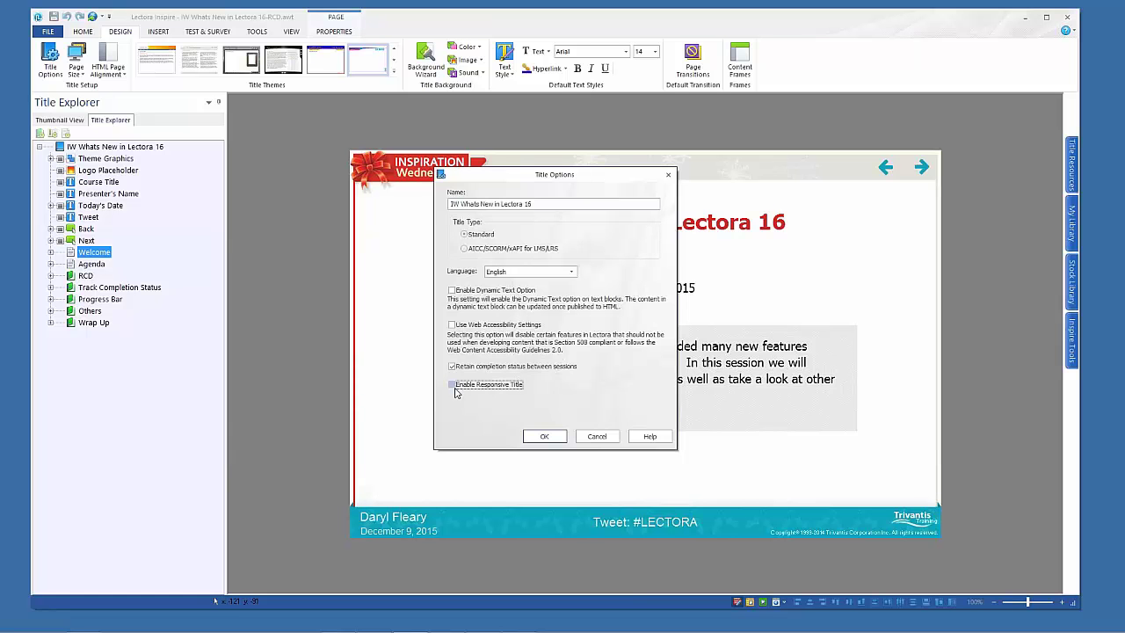
{"action": "left_click", "coordinate": [544, 436]}
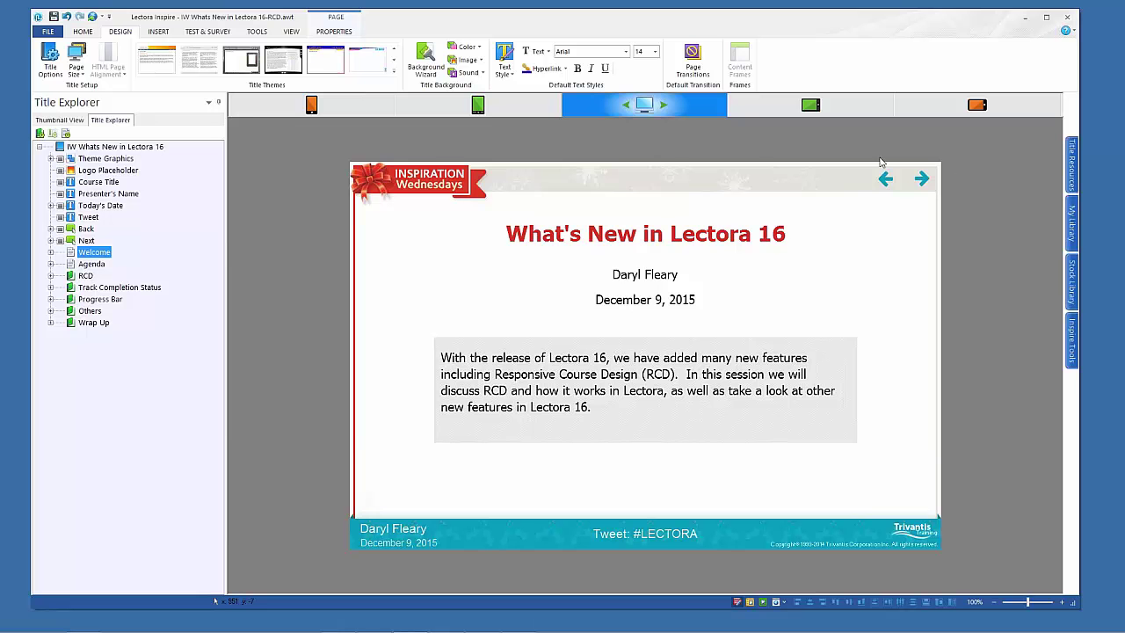
Review the Welcome page in tablet landscape, phone landscape and tablet portrait layouts
{"action": "left_click", "coordinate": [811, 107]}
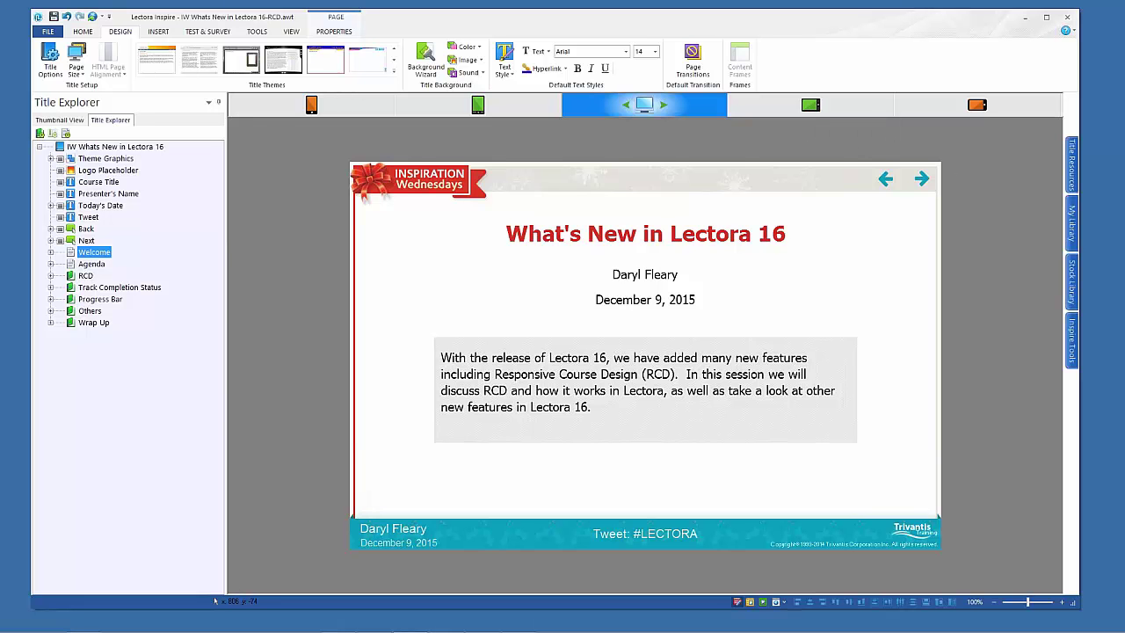
{"action": "left_click", "coordinate": [977, 107]}
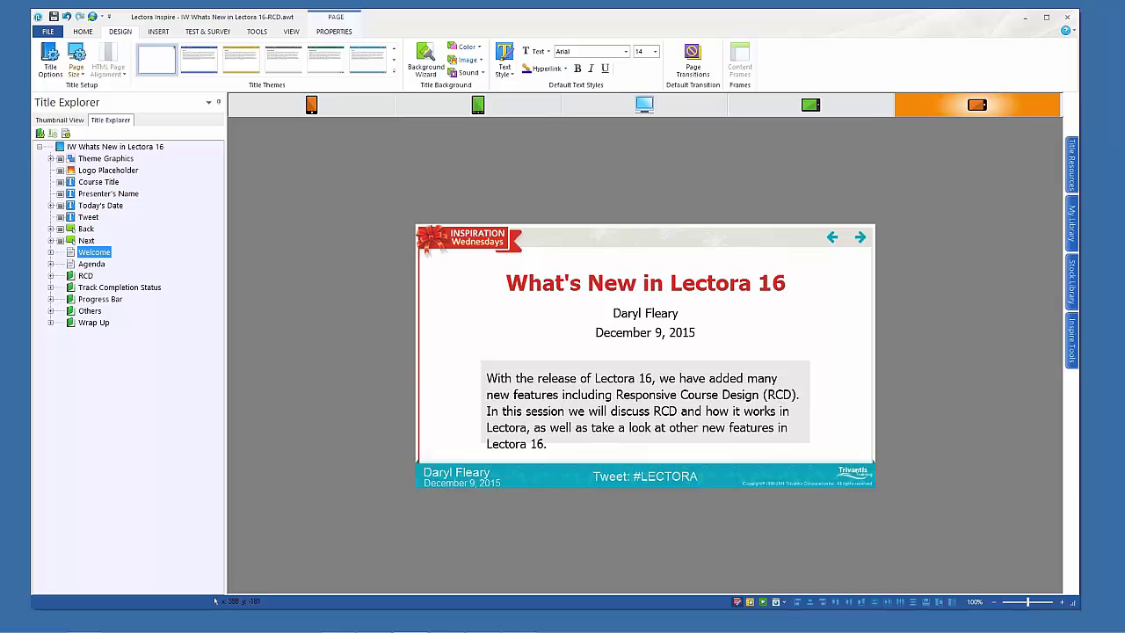
{"action": "left_click", "coordinate": [477, 104]}
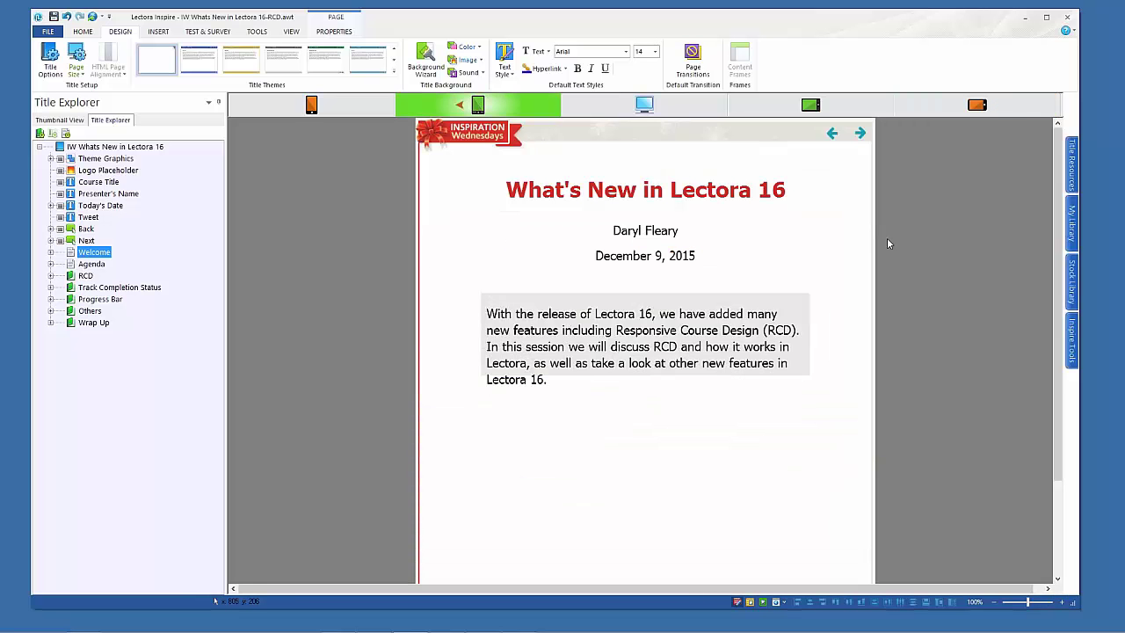
{"action": "left_click_drag", "start_coordinate": [1058, 230], "coordinate": [1046, 196]}
In Phone Portrait, stretch the grey stripe down over the description, then return to Desktop
{"action": "left_click", "coordinate": [313, 107]}
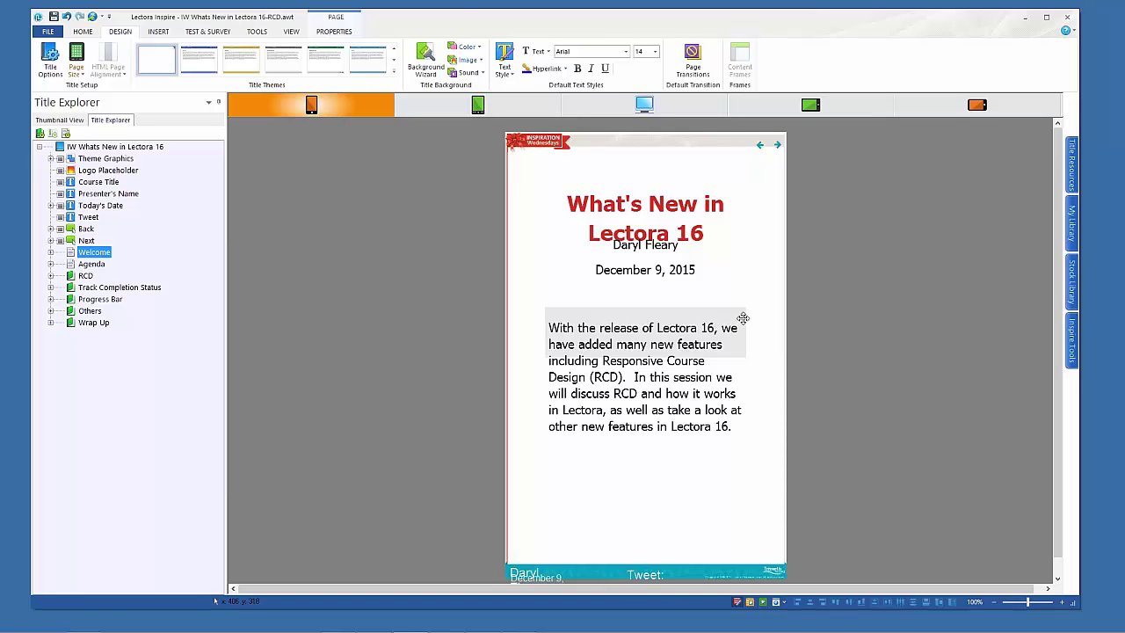
{"action": "left_click", "coordinate": [743, 318]}
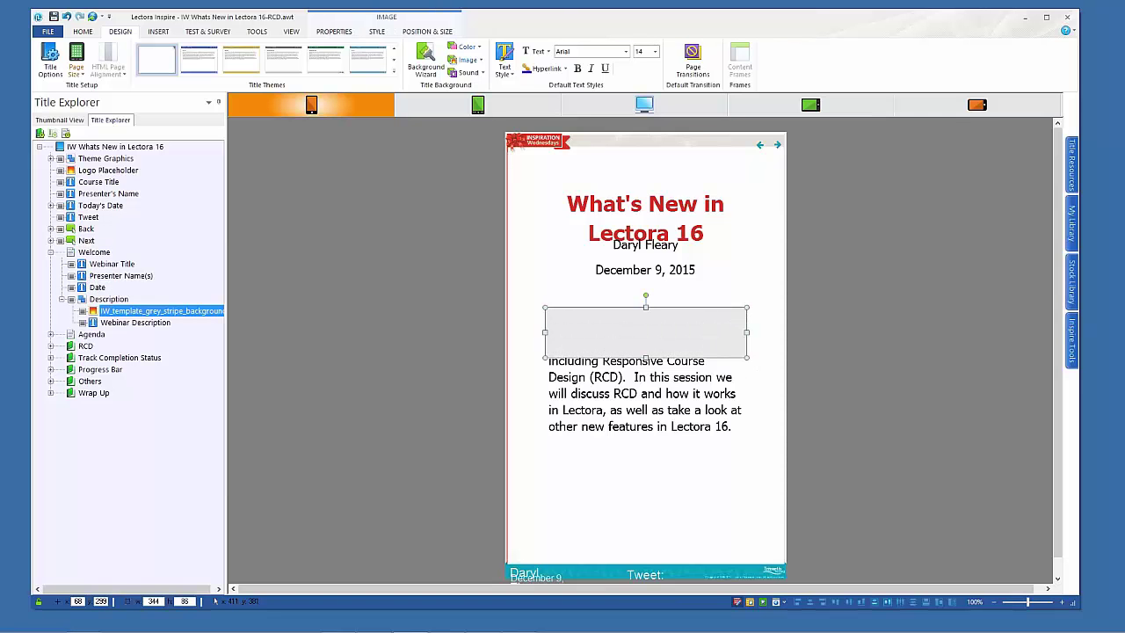
{"action": "left_click_drag", "start_coordinate": [748, 358], "coordinate": [761, 456]}
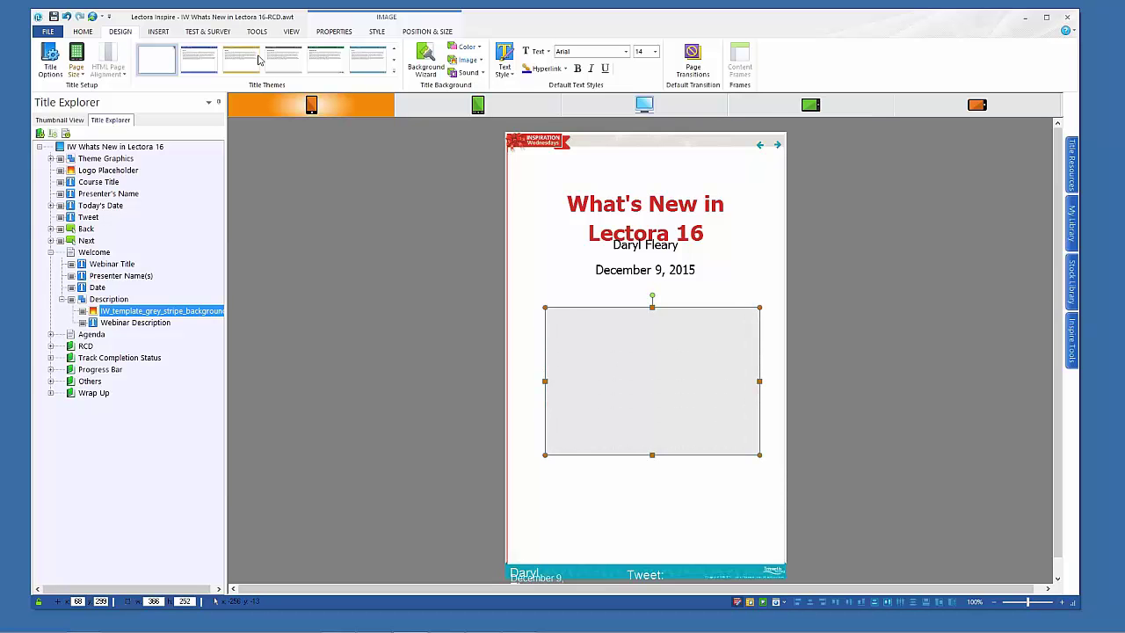
{"action": "left_click", "coordinate": [895, 440]}
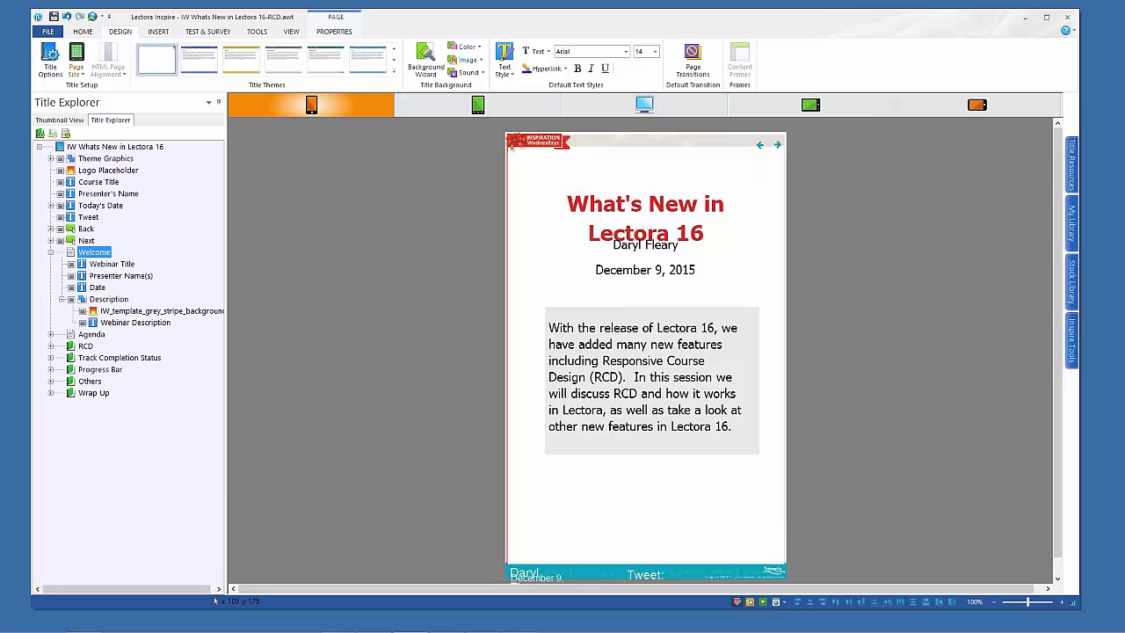
{"action": "left_click", "coordinate": [494, 106]}
{"action": "left_click", "coordinate": [643, 109]}
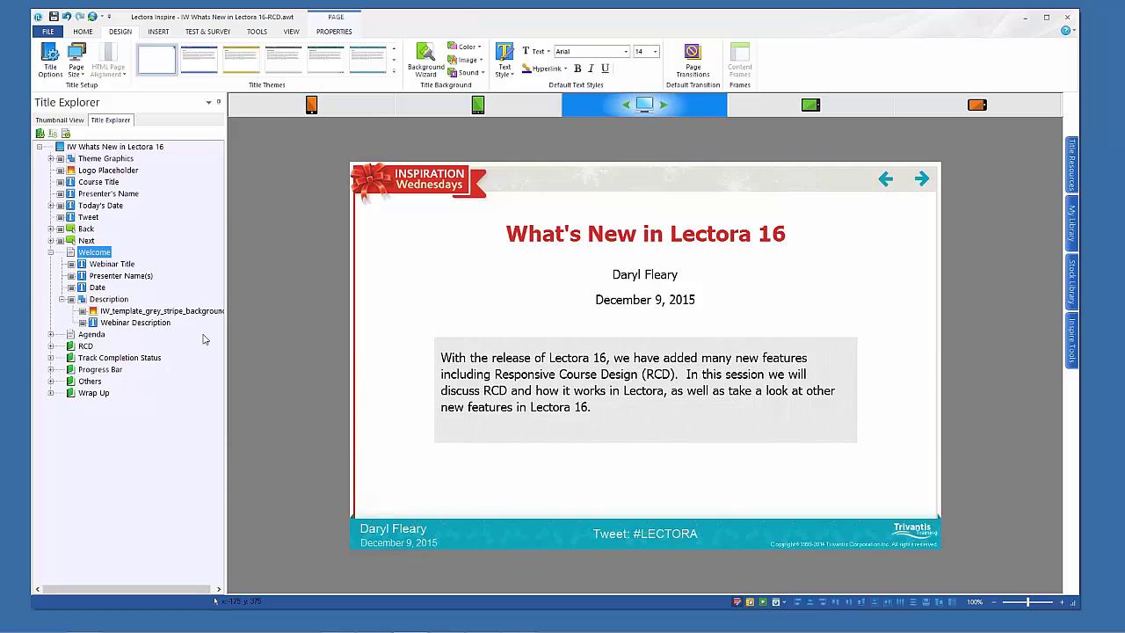
Reduce Agenda column text scaling to 80% in Phone Landscape, then run from Desktop view
{"action": "left_click", "coordinate": [71, 335]}
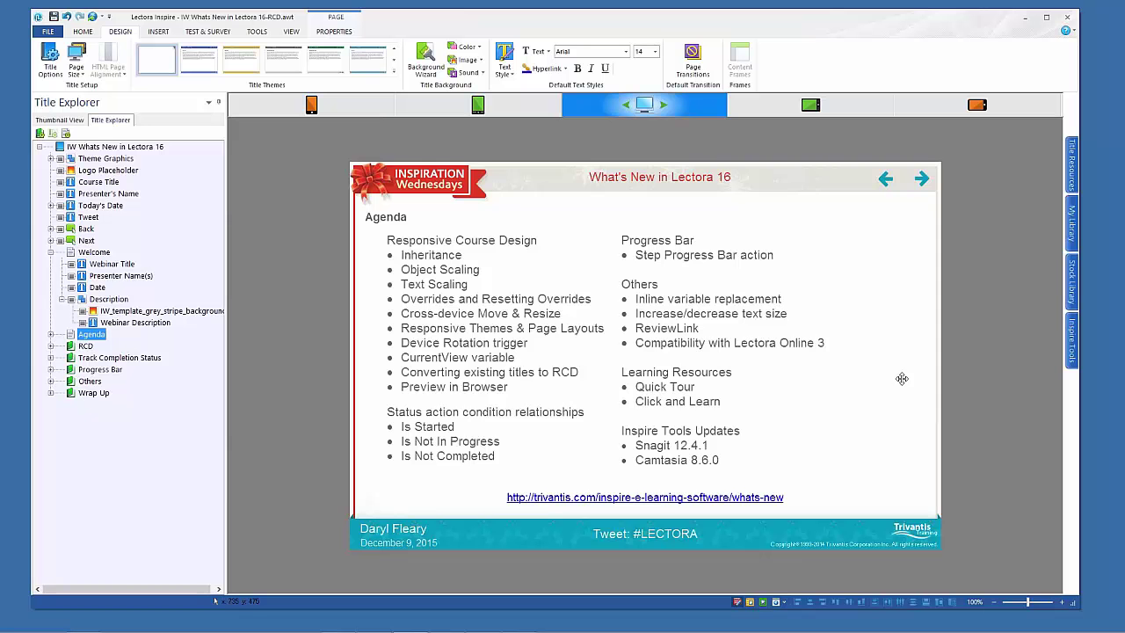
{"action": "left_click", "coordinate": [810, 107]}
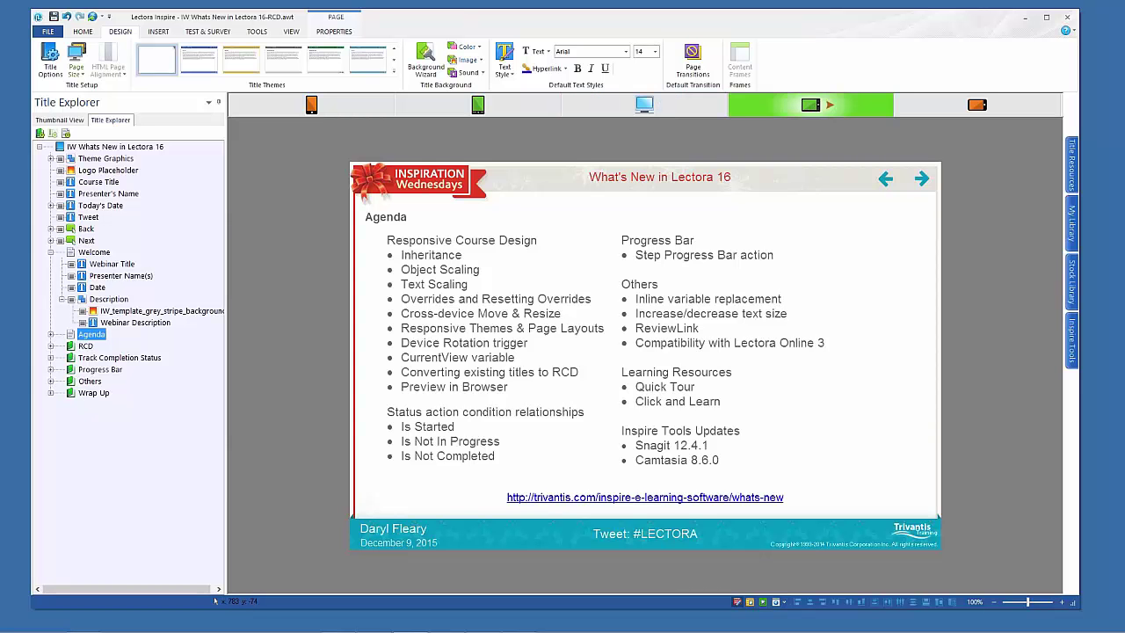
{"action": "left_click", "coordinate": [975, 106]}
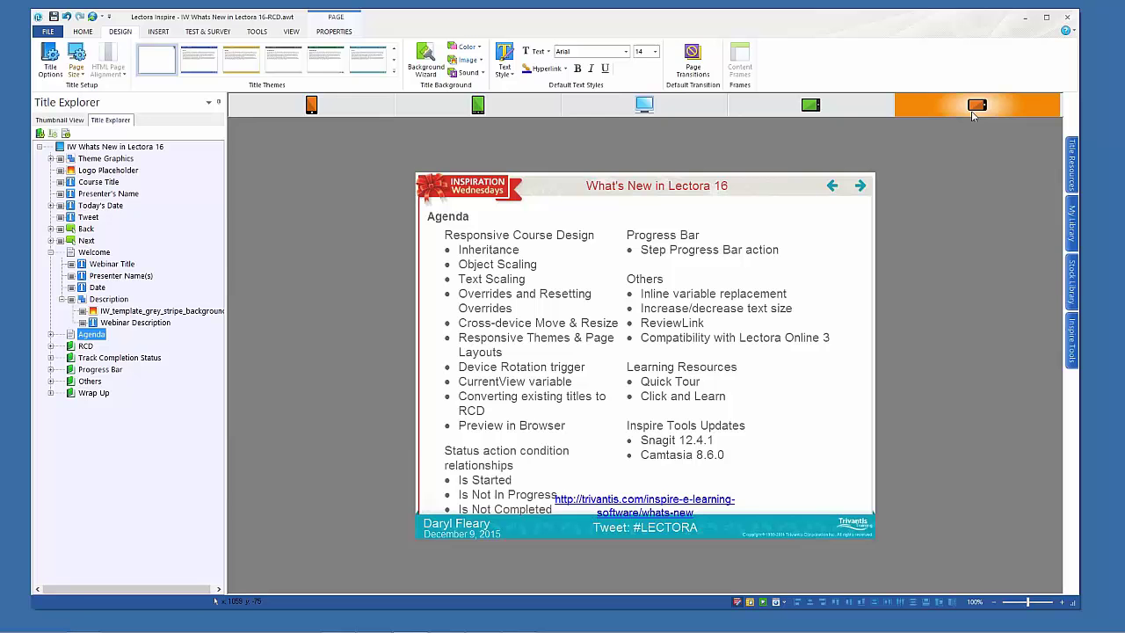
{"action": "left_click", "coordinate": [665, 320]}
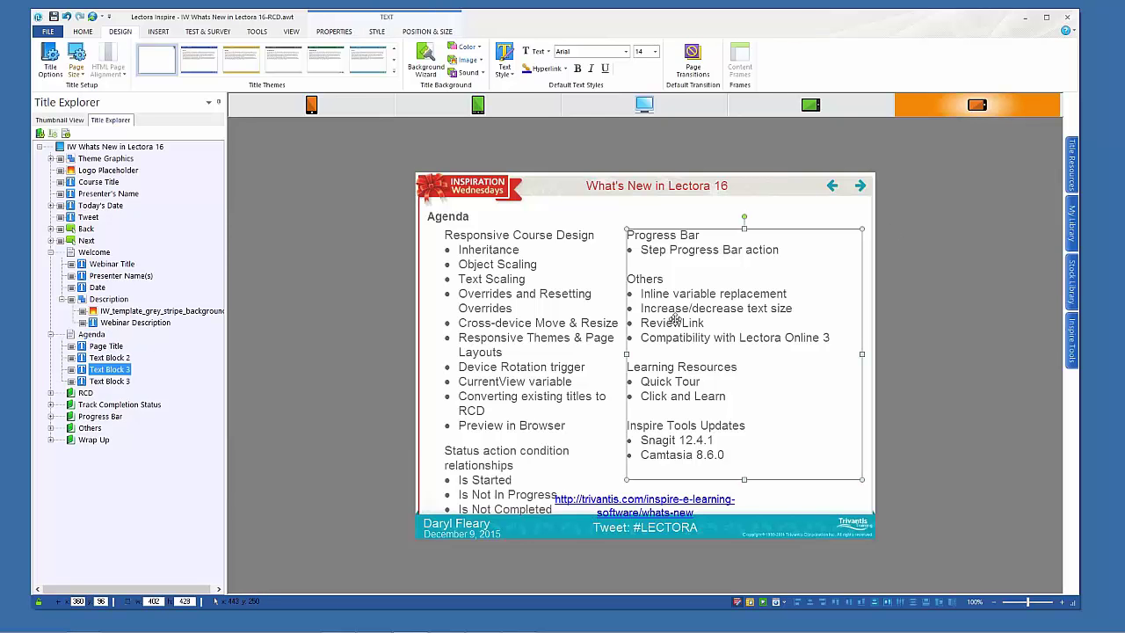
{"action": "left_click", "coordinate": [88, 33]}
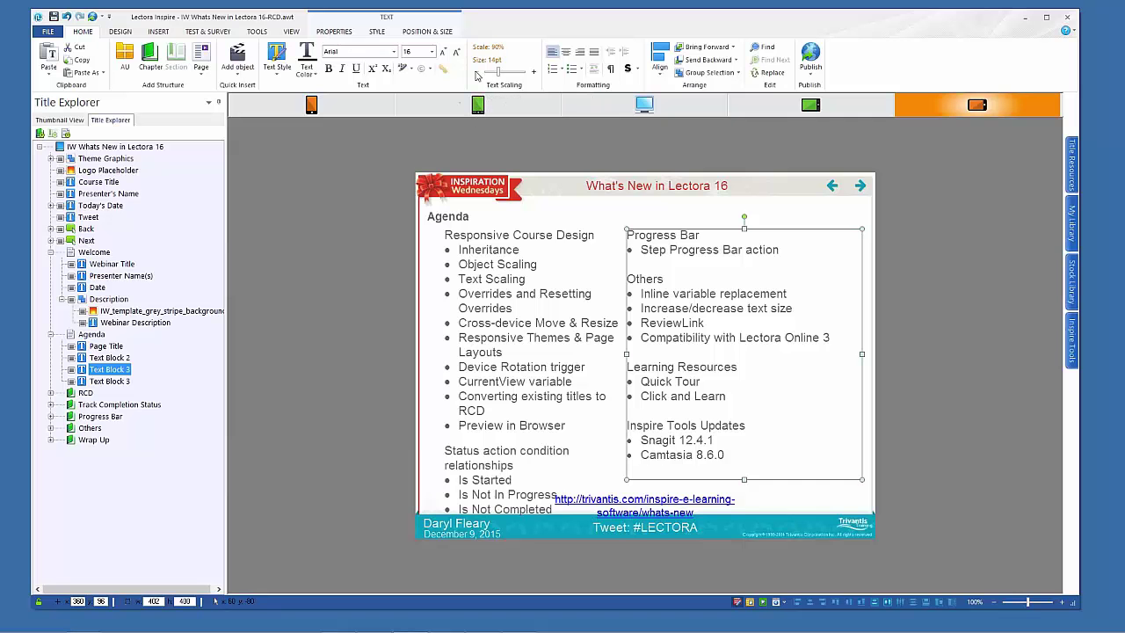
{"action": "left_click", "coordinate": [527, 383]}
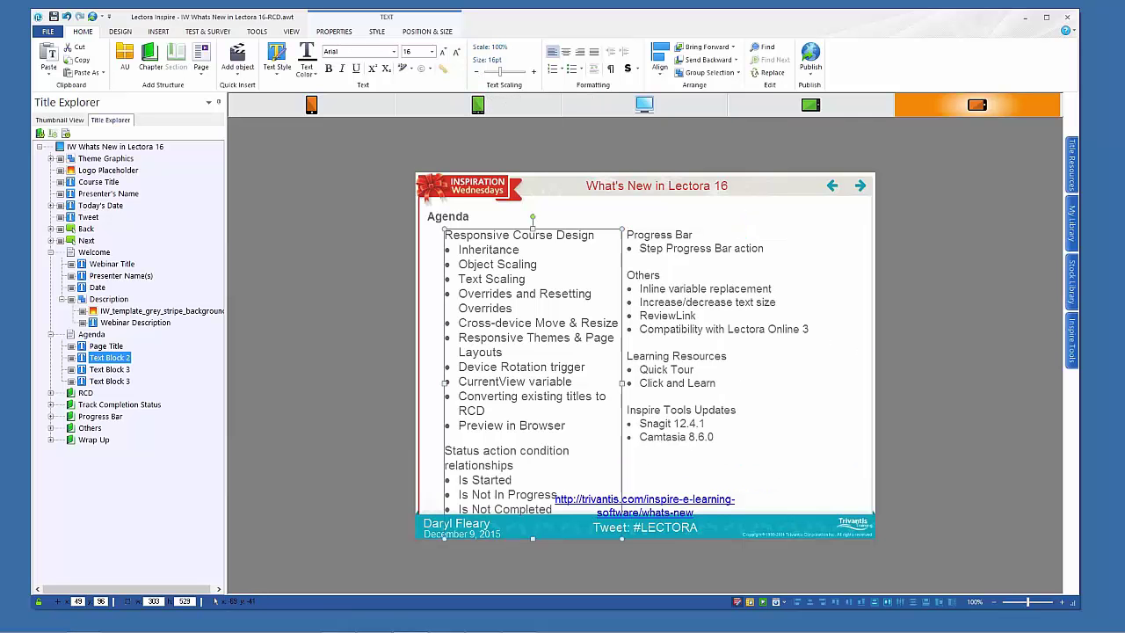
{"action": "left_click", "coordinate": [475, 74]}
{"action": "left_click", "coordinate": [475, 74]}
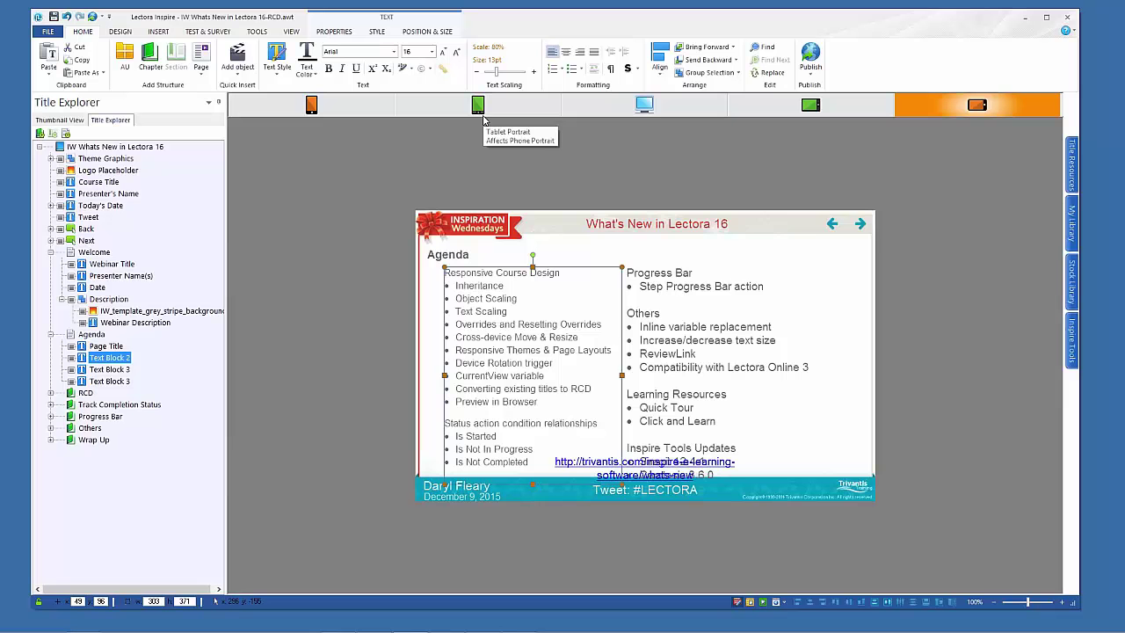
{"action": "left_click", "coordinate": [646, 106]}
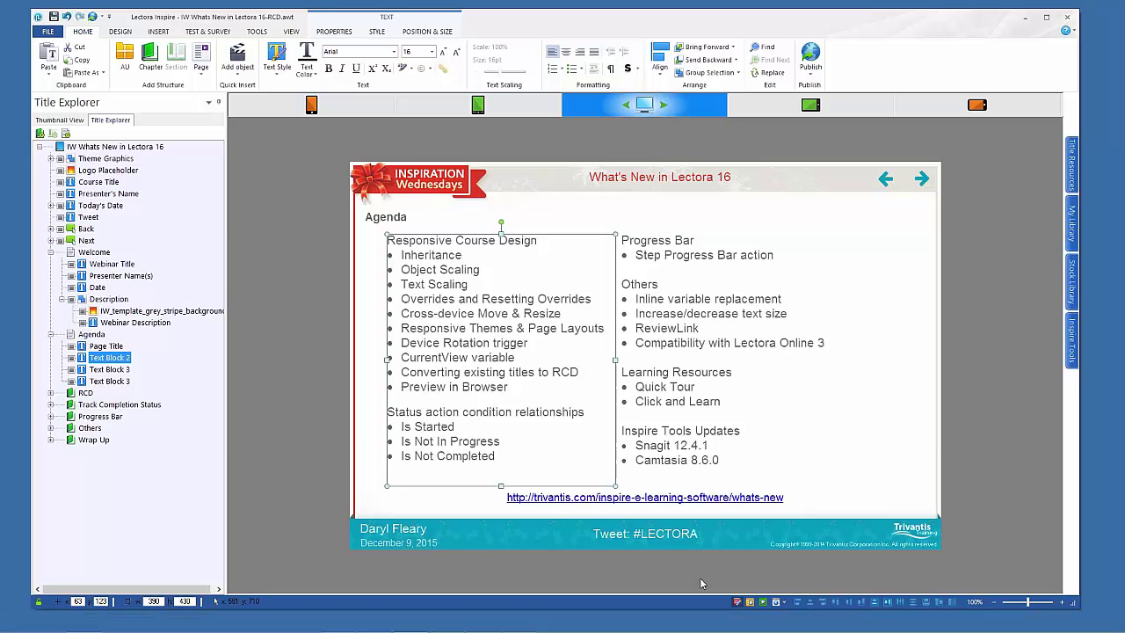
{"action": "left_click", "coordinate": [750, 602]}
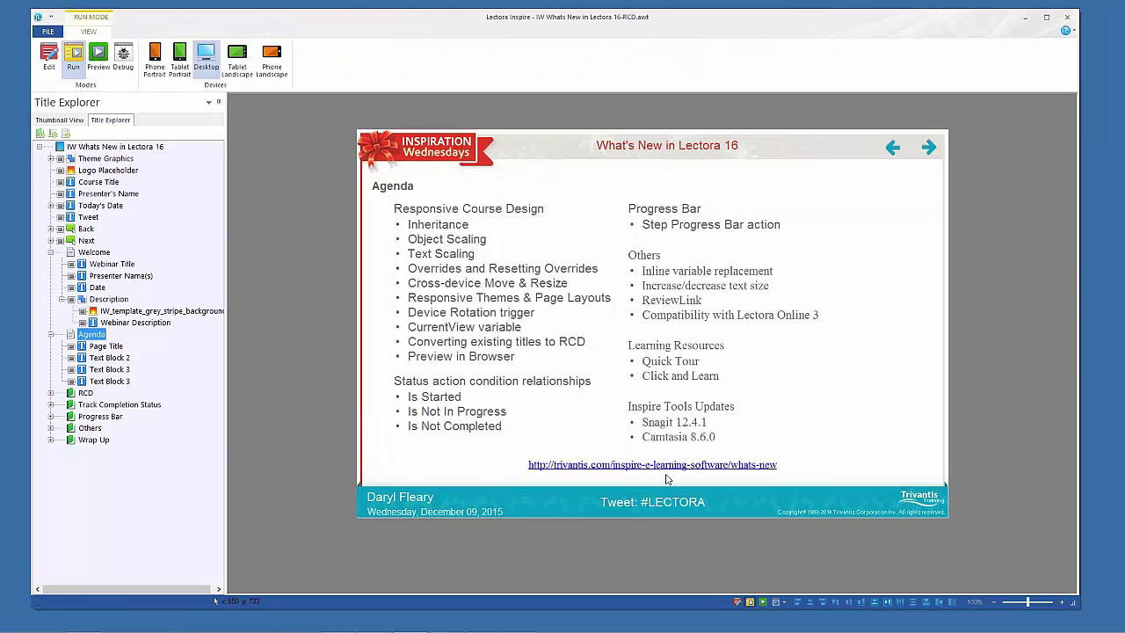
From the agenda's What's New in Lectora 16 web page, open the RCD Quick Start Guide PDF
{"action": "left_click", "coordinate": [668, 465]}
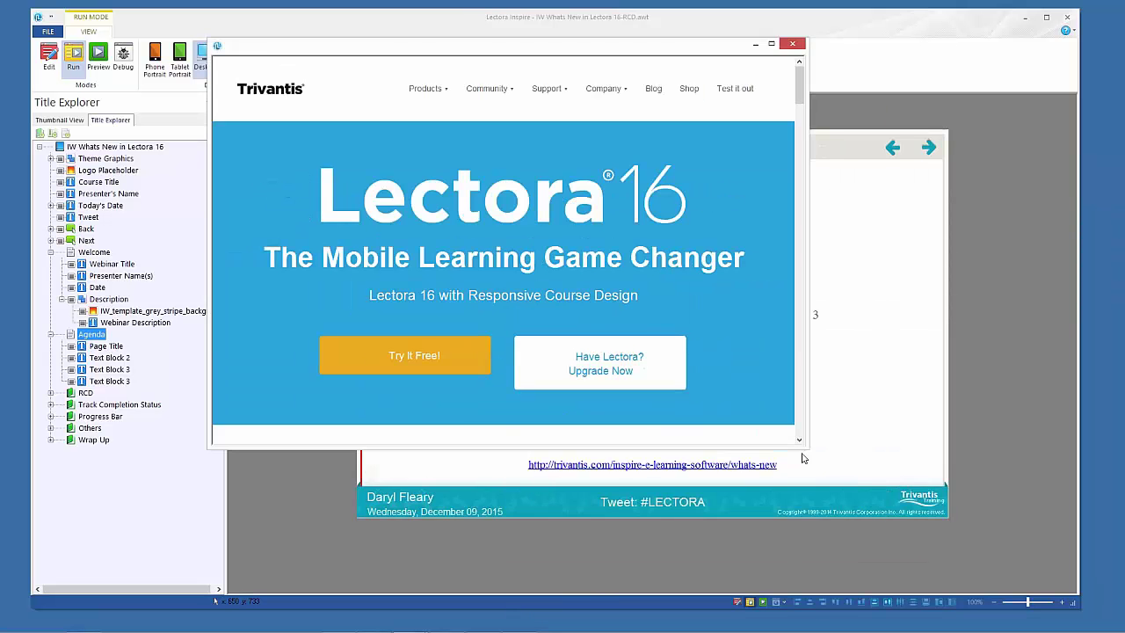
{"action": "left_click_drag", "start_coordinate": [806, 449], "coordinate": [963, 582]}
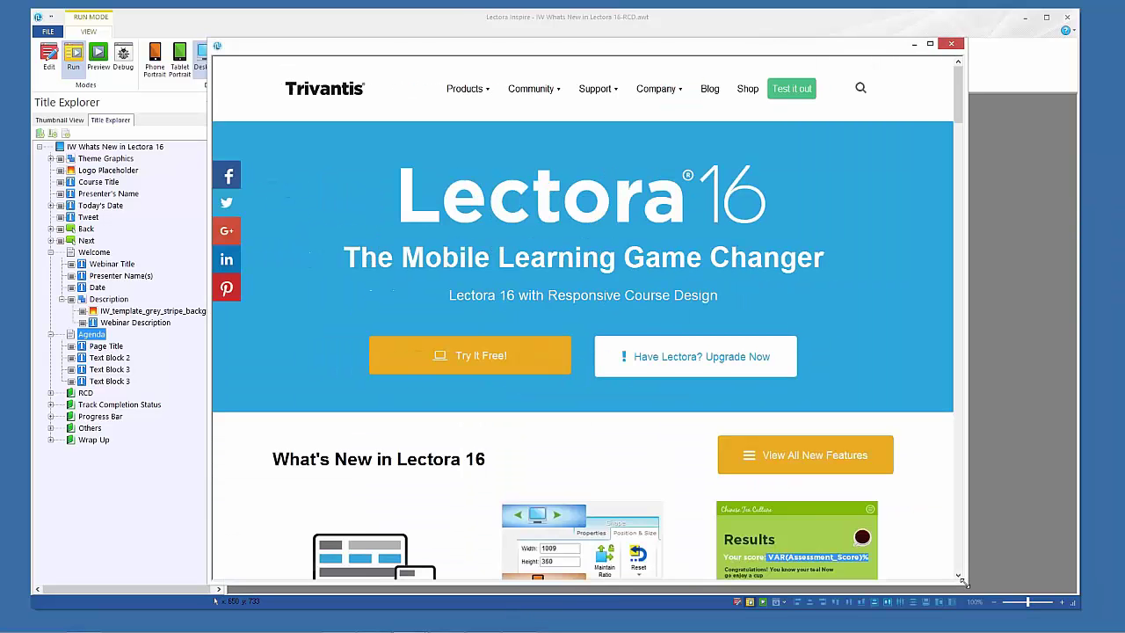
{"action": "scroll", "coordinate": [429, 449], "scroll_direction": "down", "scroll_amount": 3}
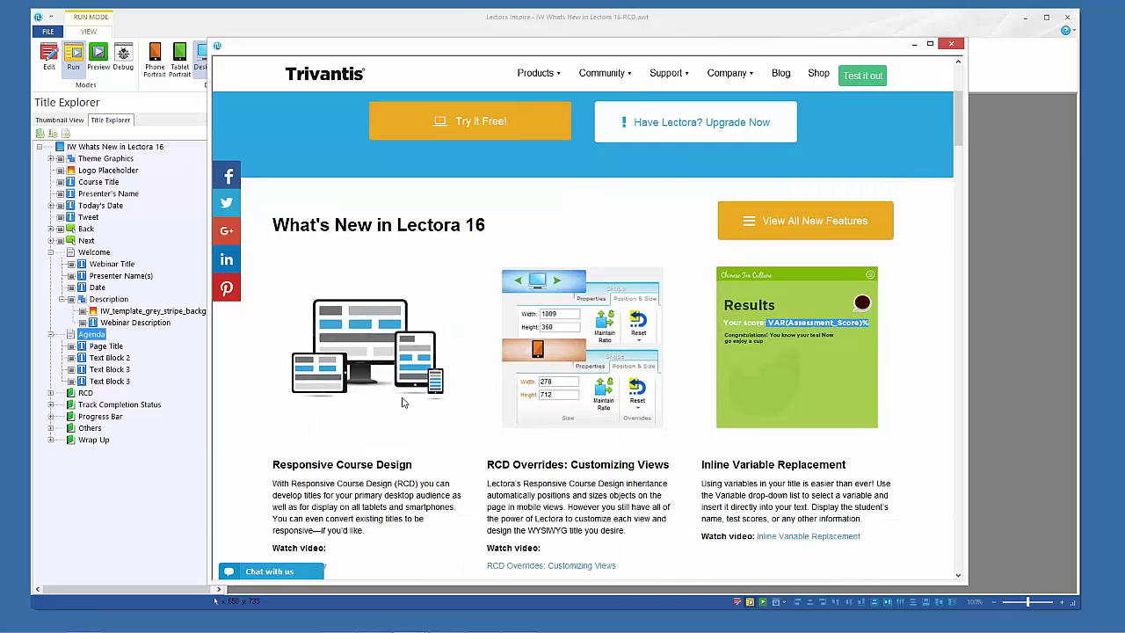
{"action": "scroll", "coordinate": [508, 283], "scroll_direction": "down", "scroll_amount": 2}
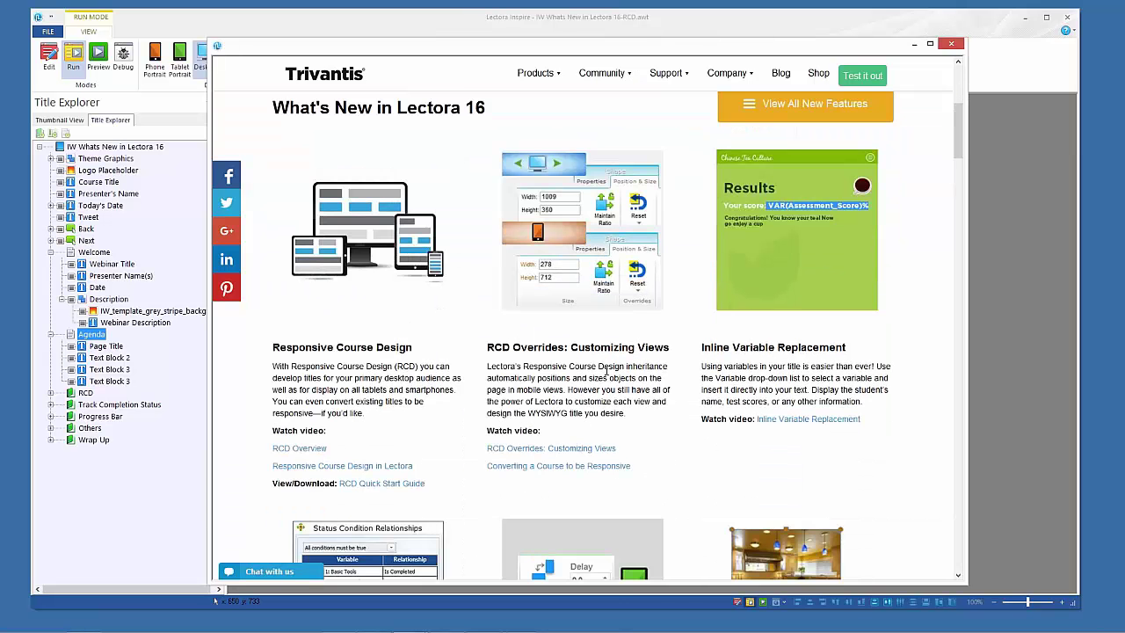
{"action": "scroll", "coordinate": [410, 379], "scroll_direction": "down", "scroll_amount": 1}
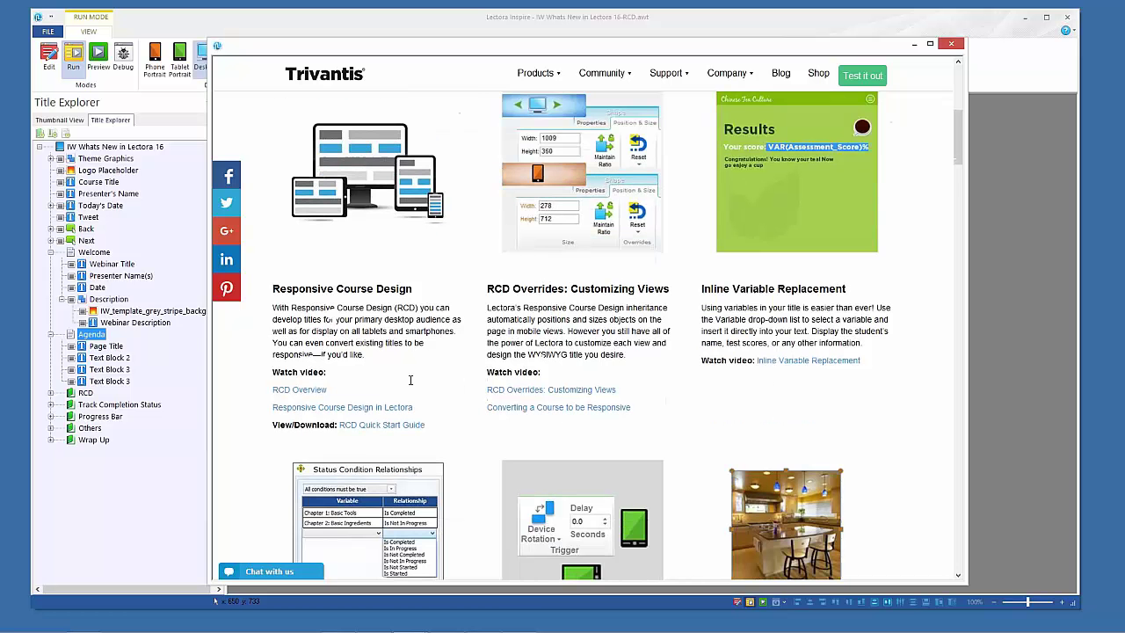
{"action": "scroll", "coordinate": [392, 297], "scroll_direction": "down", "scroll_amount": 3}
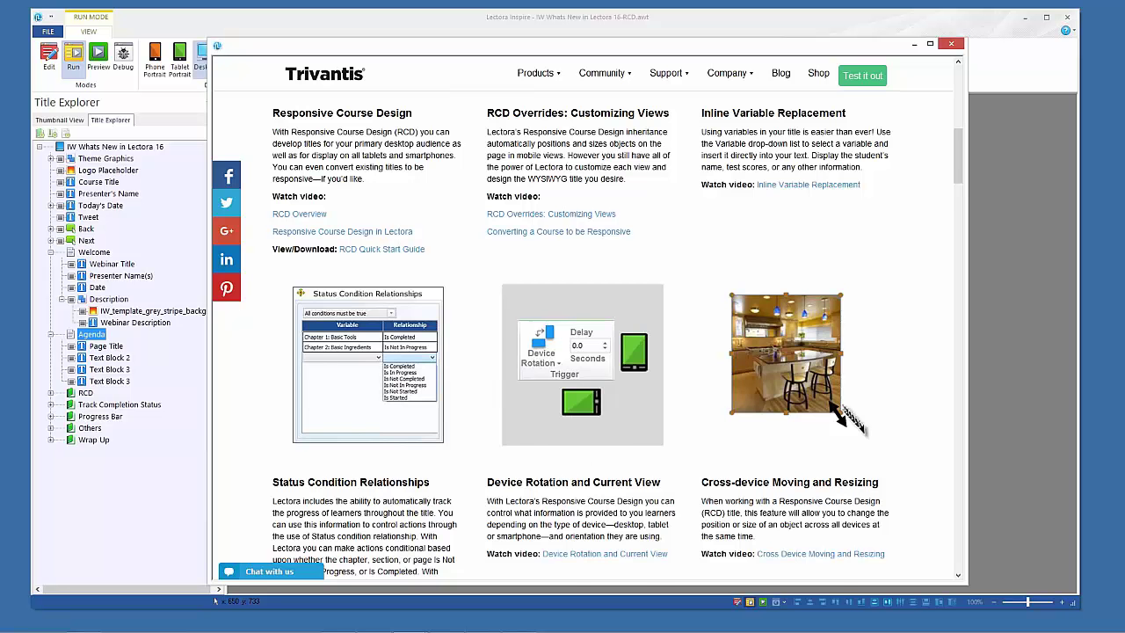
{"action": "scroll", "coordinate": [430, 239], "scroll_direction": "up", "scroll_amount": 4}
{"action": "scroll", "coordinate": [430, 239], "scroll_direction": "down", "scroll_amount": 1}
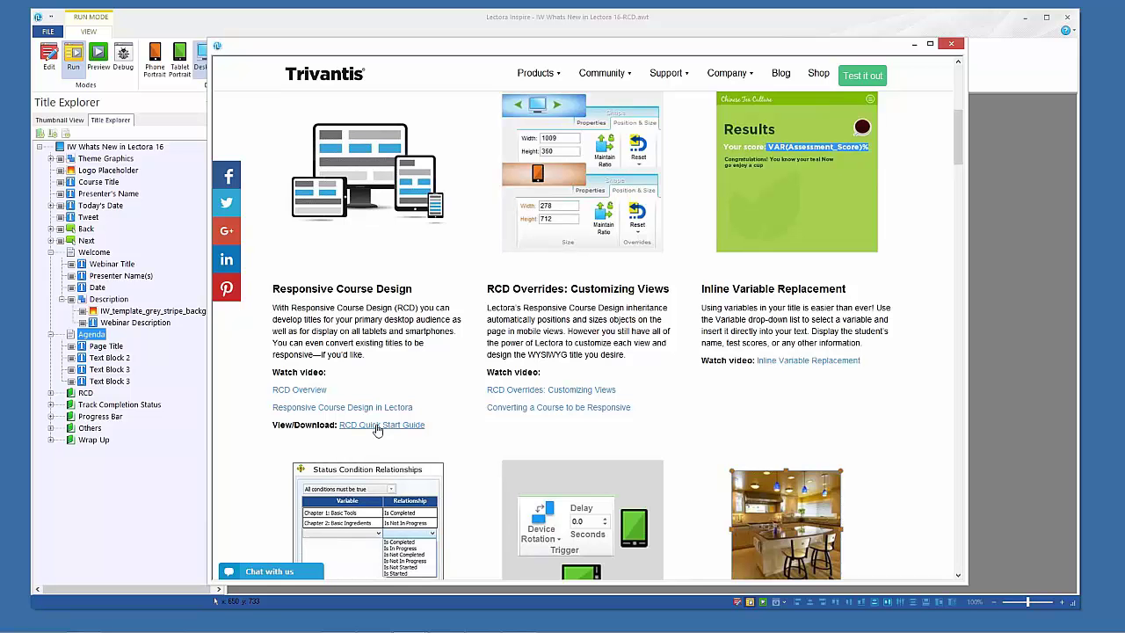
{"action": "left_click", "coordinate": [378, 426]}
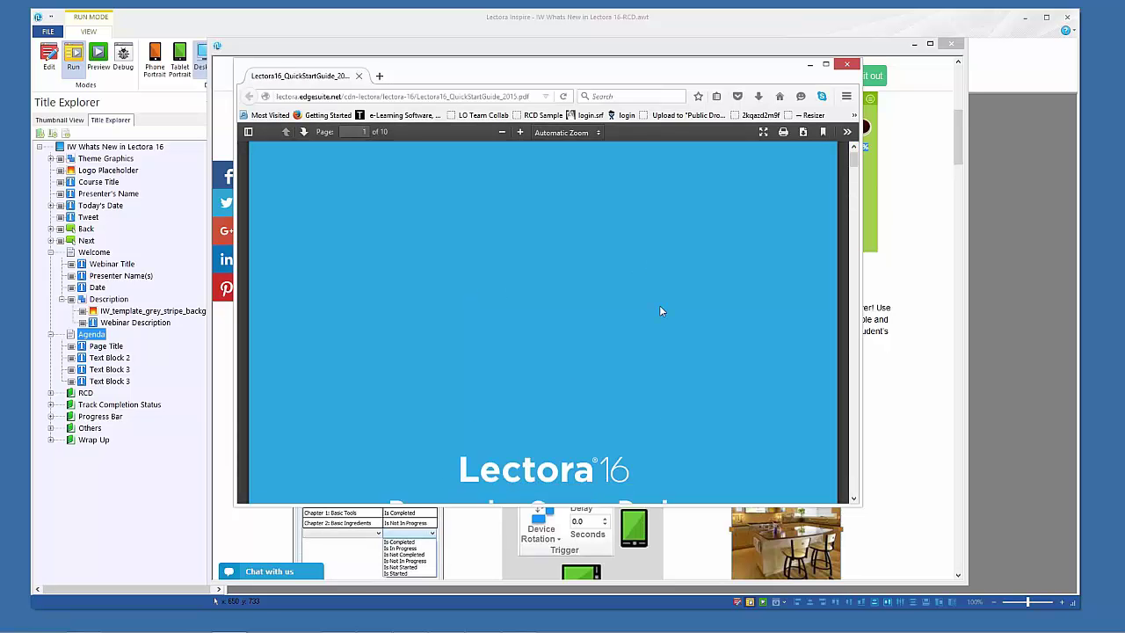
Scroll the Quick Start Guide from page 4 to page 7, past Moving and Resizing Objects
{"action": "scroll", "coordinate": [661, 310], "scroll_direction": "down", "scroll_amount": 5}
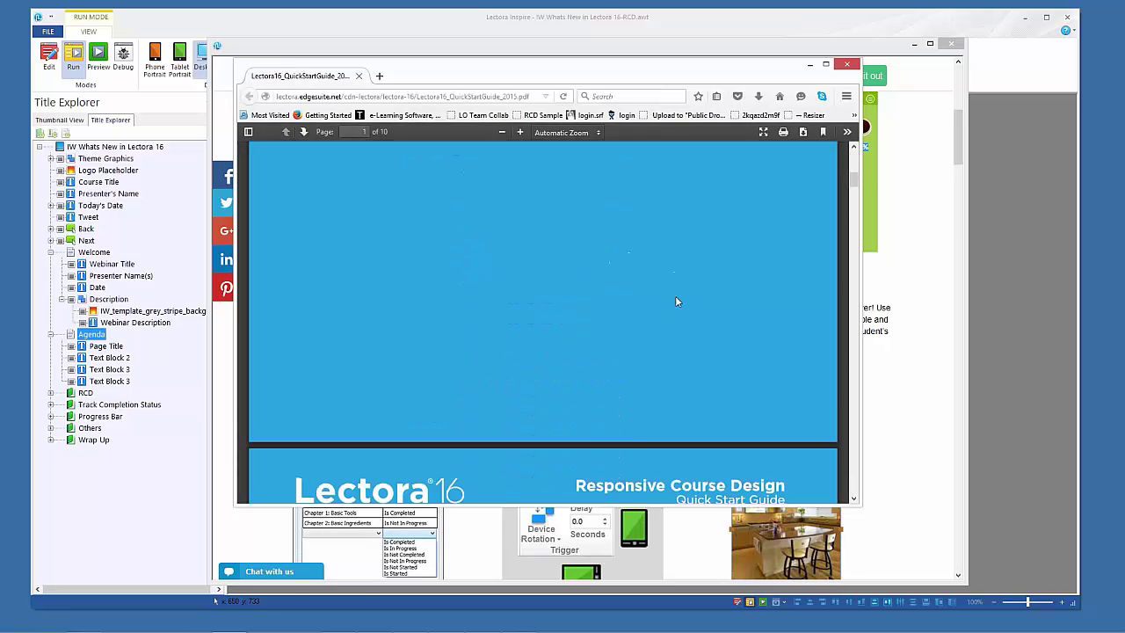
{"action": "scroll", "coordinate": [675, 301], "scroll_direction": "down", "scroll_amount": 6}
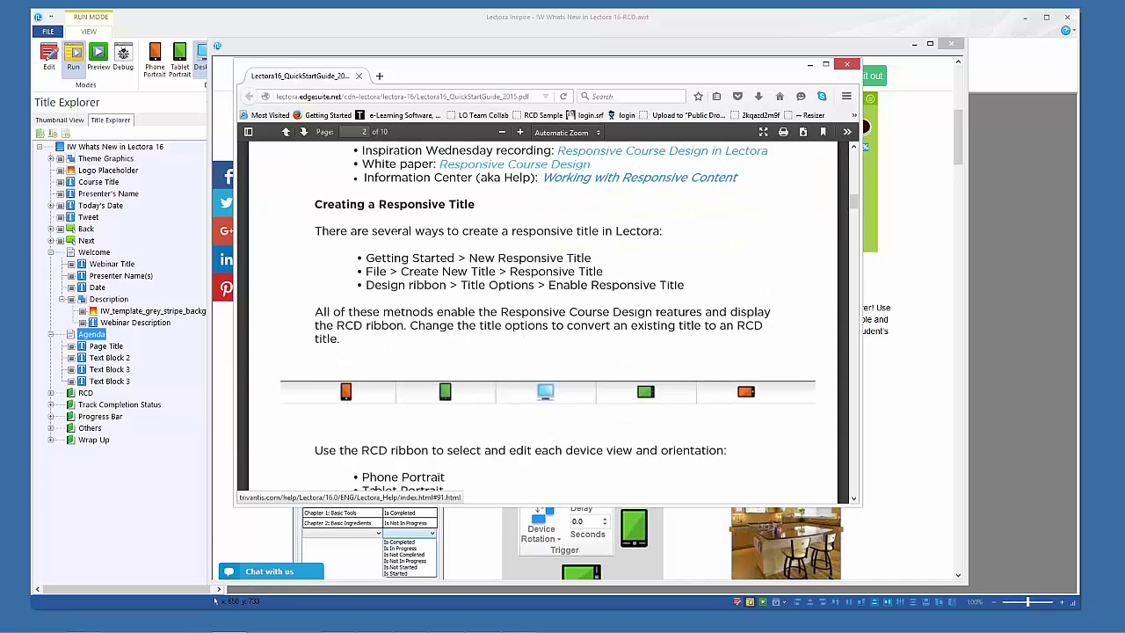
{"action": "scroll", "coordinate": [543, 316], "scroll_direction": "down", "scroll_amount": 5}
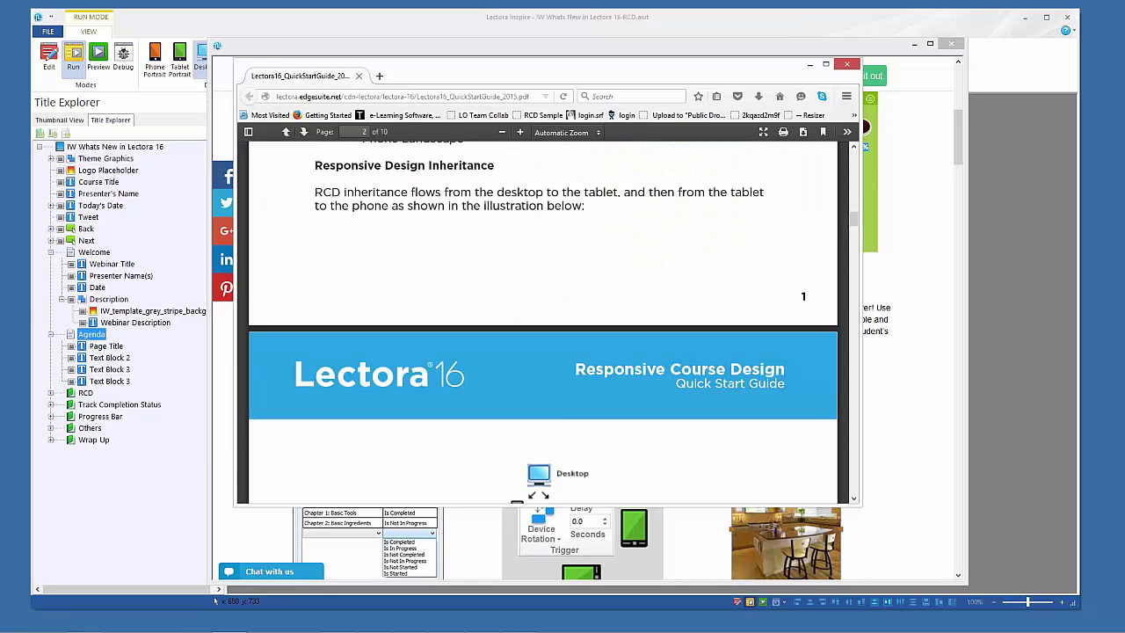
{"action": "scroll", "coordinate": [668, 363], "scroll_direction": "down", "scroll_amount": 5}
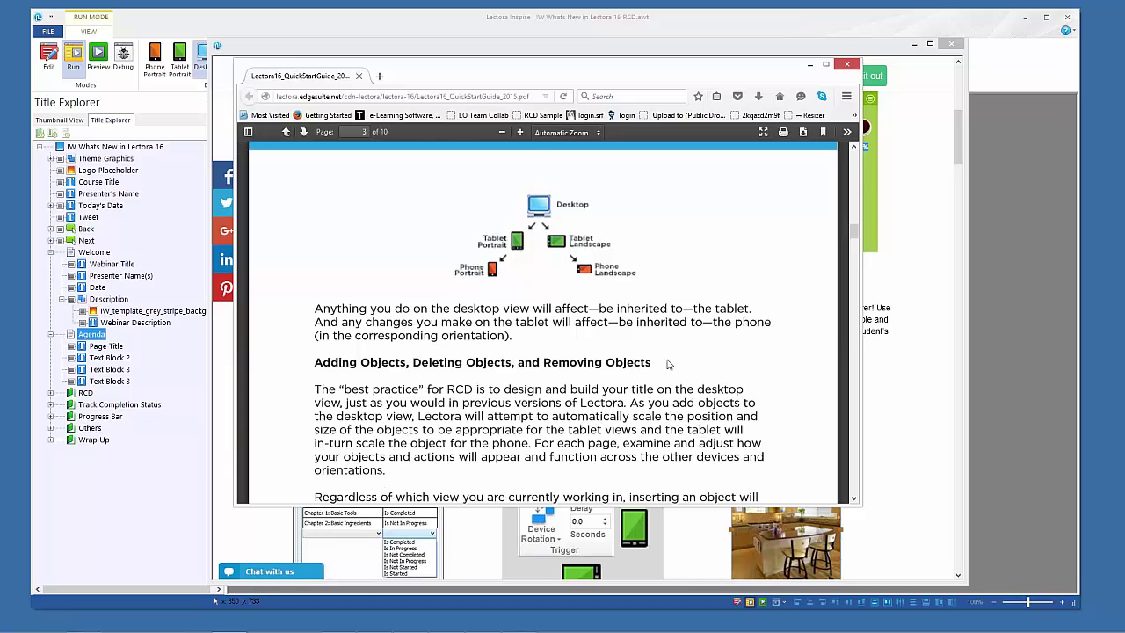
{"action": "scroll", "coordinate": [667, 364], "scroll_direction": "down", "scroll_amount": 6}
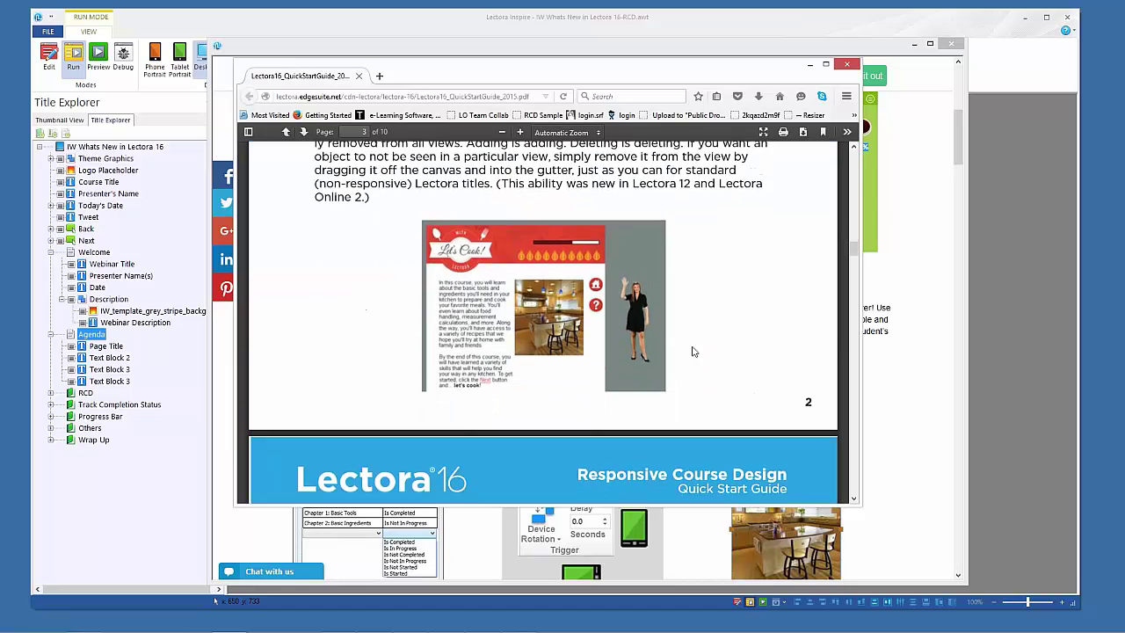
{"action": "scroll", "coordinate": [692, 351], "scroll_direction": "down", "scroll_amount": 8}
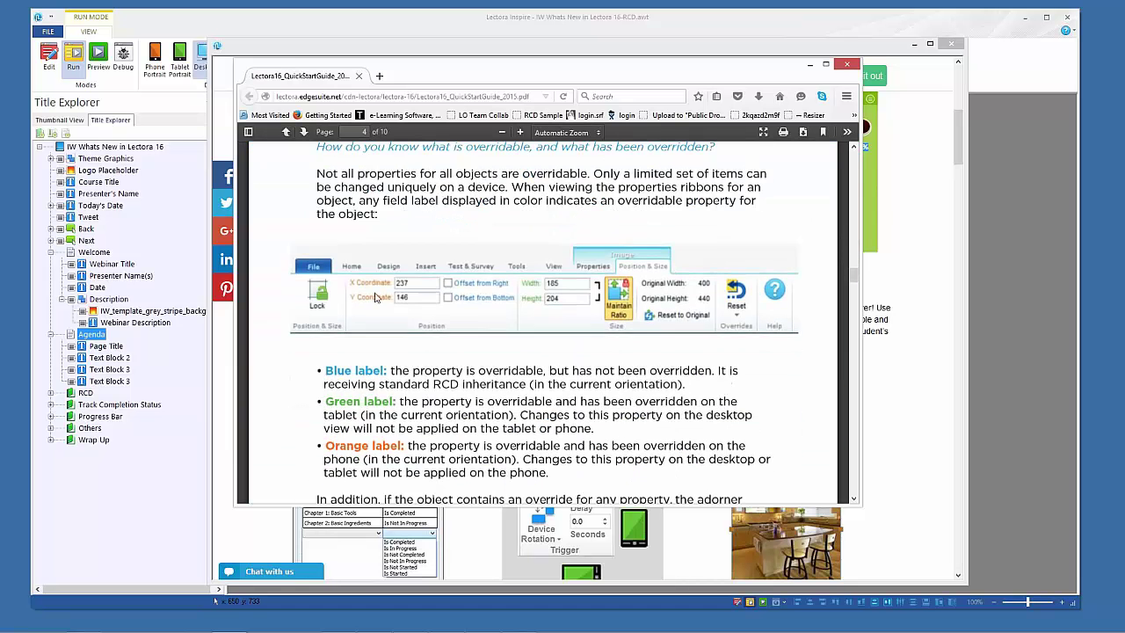
{"action": "scroll", "coordinate": [628, 330], "scroll_direction": "down", "scroll_amount": 1}
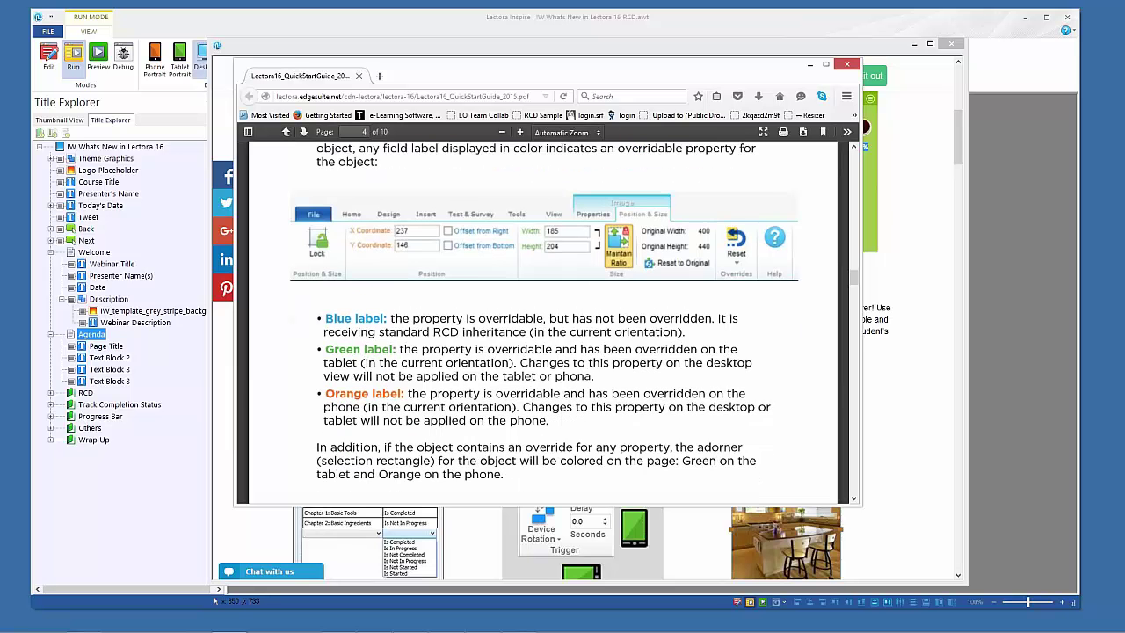
{"action": "scroll", "coordinate": [586, 377], "scroll_direction": "down", "scroll_amount": 10}
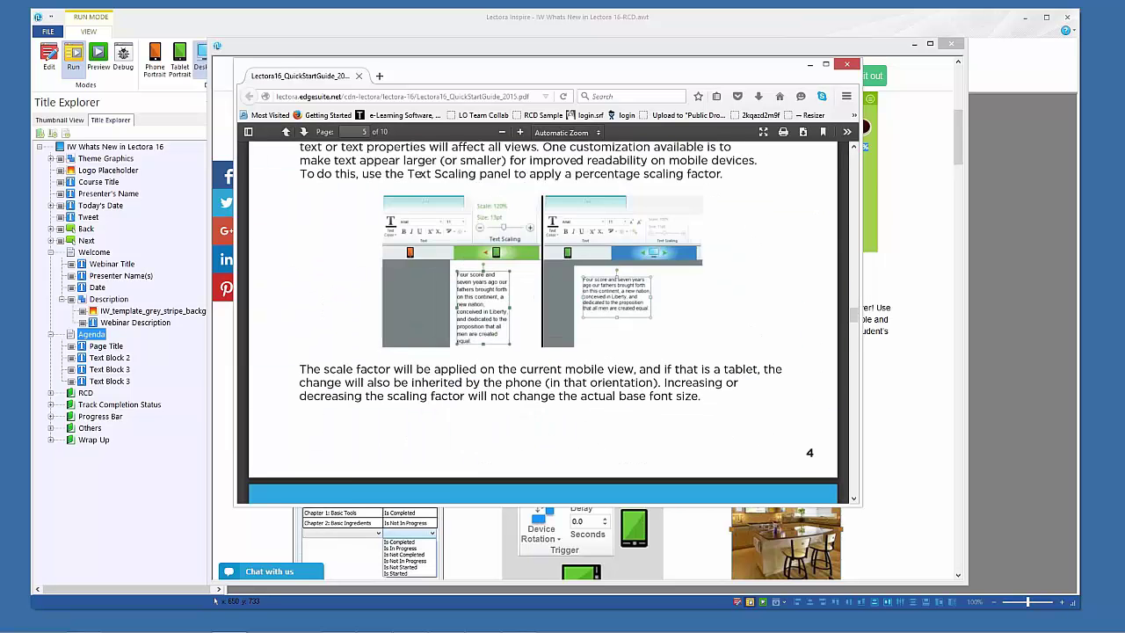
{"action": "scroll", "coordinate": [631, 341], "scroll_direction": "down", "scroll_amount": 12}
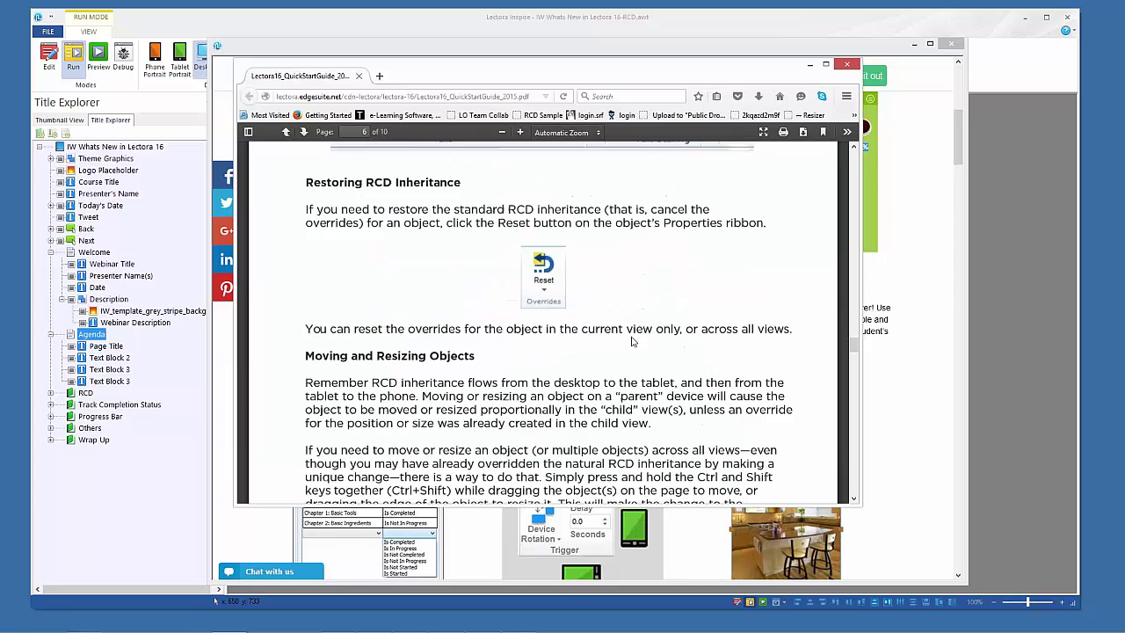
{"action": "scroll", "coordinate": [631, 340], "scroll_direction": "down", "scroll_amount": 6}
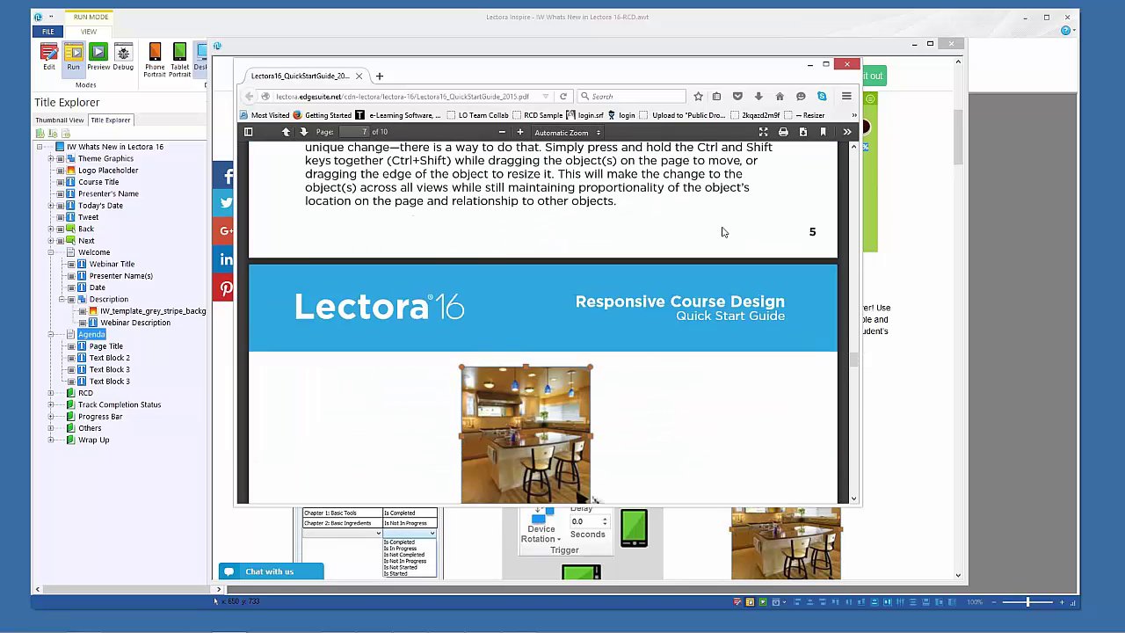
Close the Quick Start Guide PDF window and then the Trivantis web page
{"action": "left_click", "coordinate": [845, 64]}
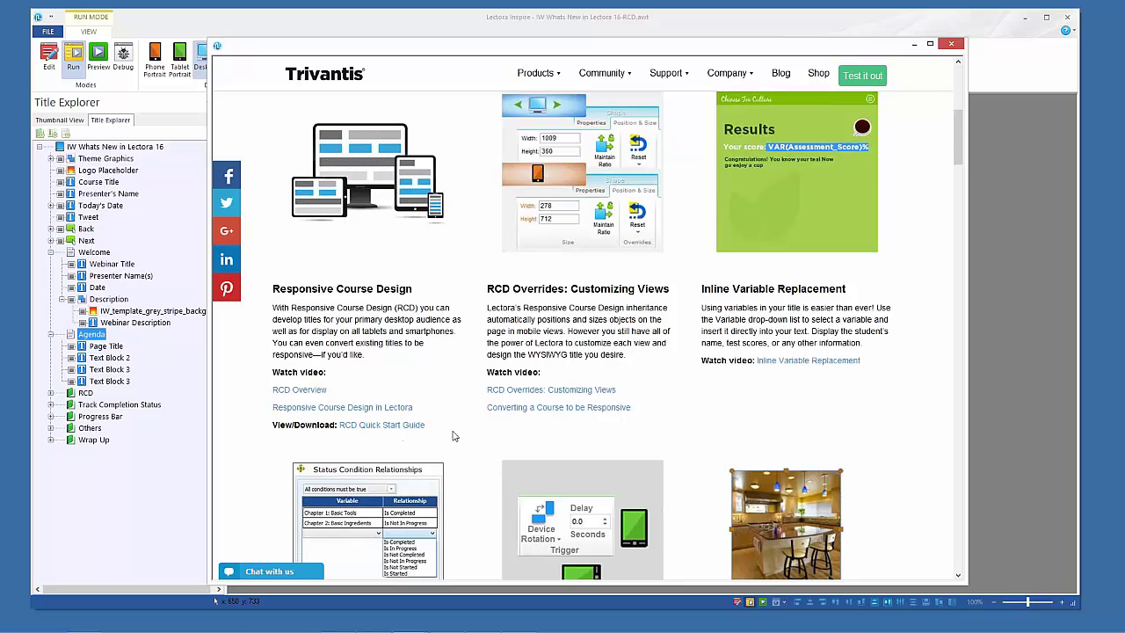
{"action": "left_click", "coordinate": [951, 43]}
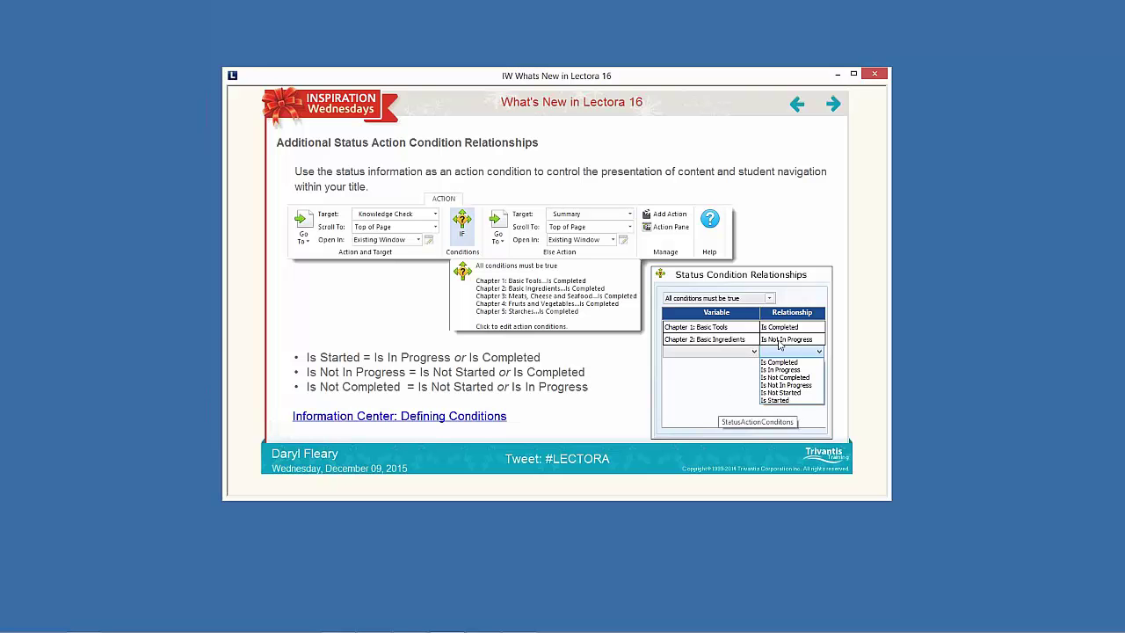
{"action": "left_click", "coordinate": [386, 419]}
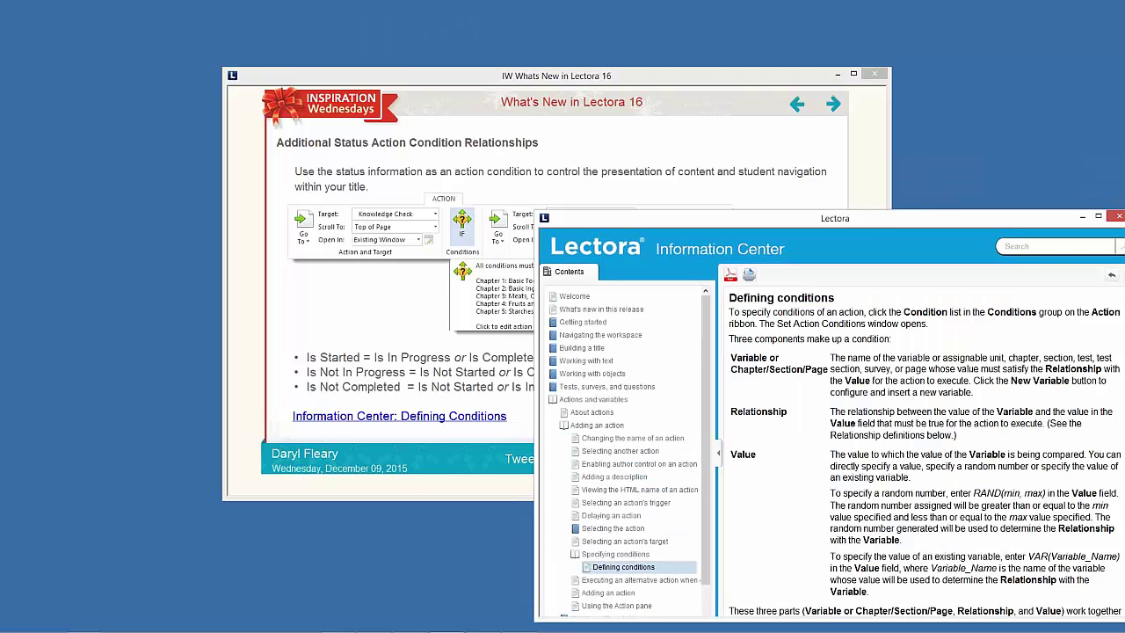
{"action": "left_click_drag", "start_coordinate": [874, 218], "coordinate": [613, 97]}
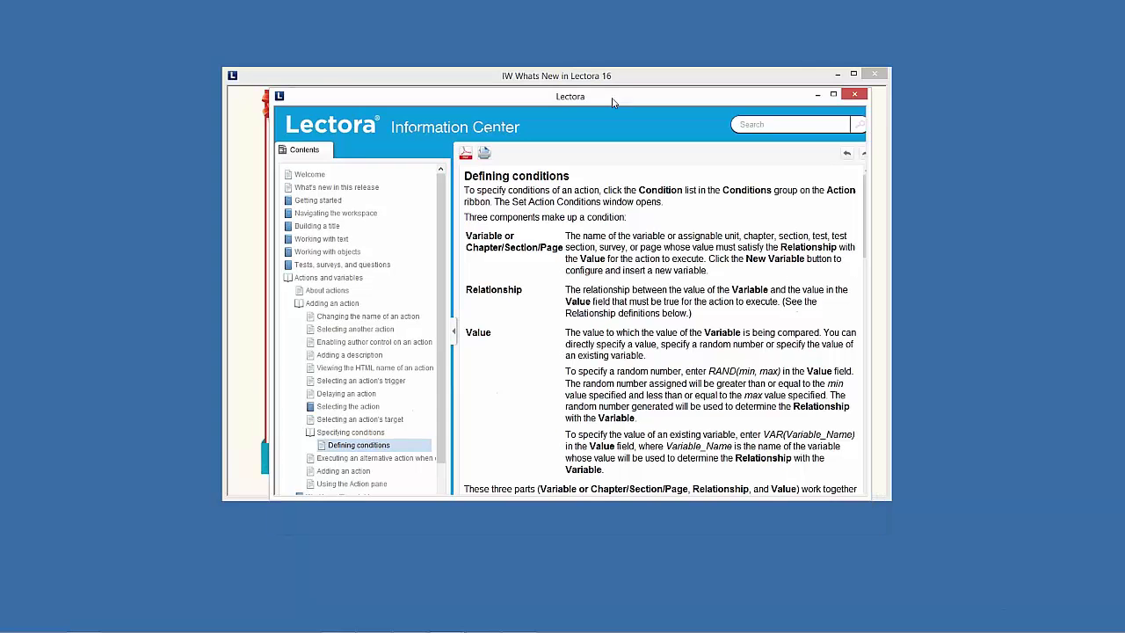
{"action": "left_click_drag", "start_coordinate": [862, 513], "coordinate": [966, 536]}
{"action": "scroll", "coordinate": [819, 270], "scroll_direction": "down", "scroll_amount": 8}
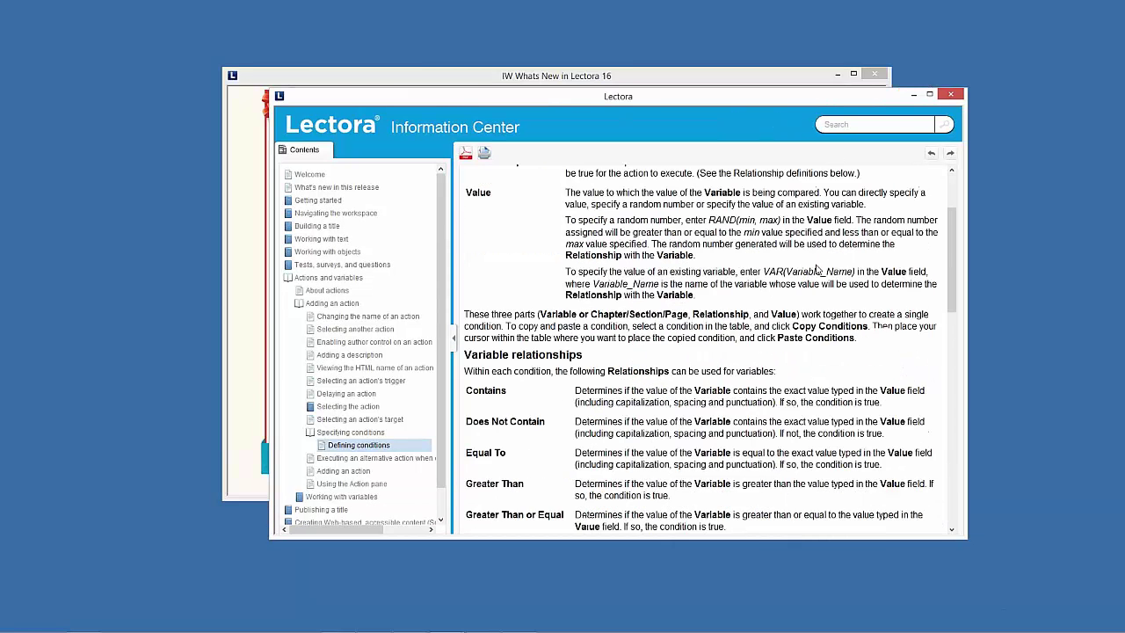
{"action": "scroll", "coordinate": [703, 347], "scroll_direction": "down", "scroll_amount": 20}
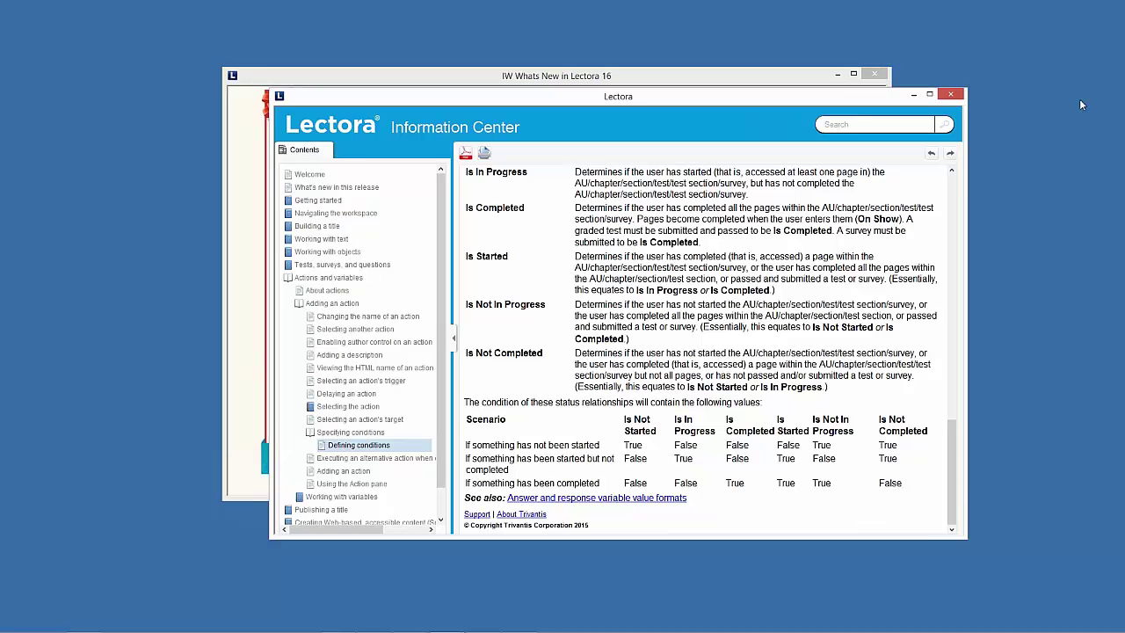
{"action": "left_click", "coordinate": [950, 95]}
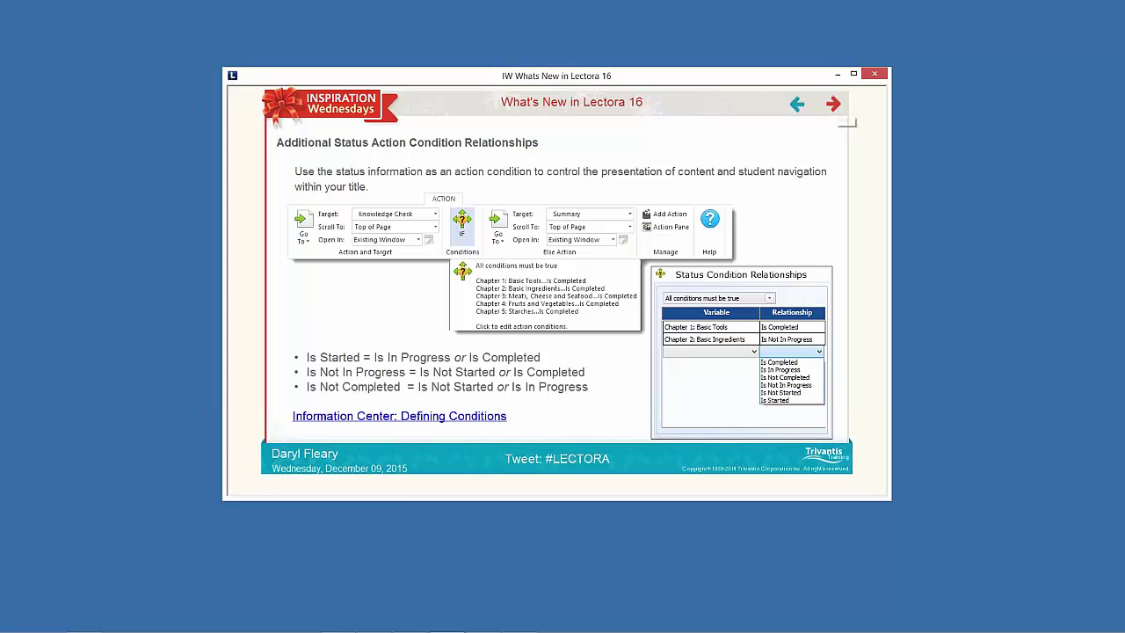
Advance to the Step Progress Bar Position slide, then switch back to the Lectora Inspire editor
{"action": "left_click", "coordinate": [833, 103]}
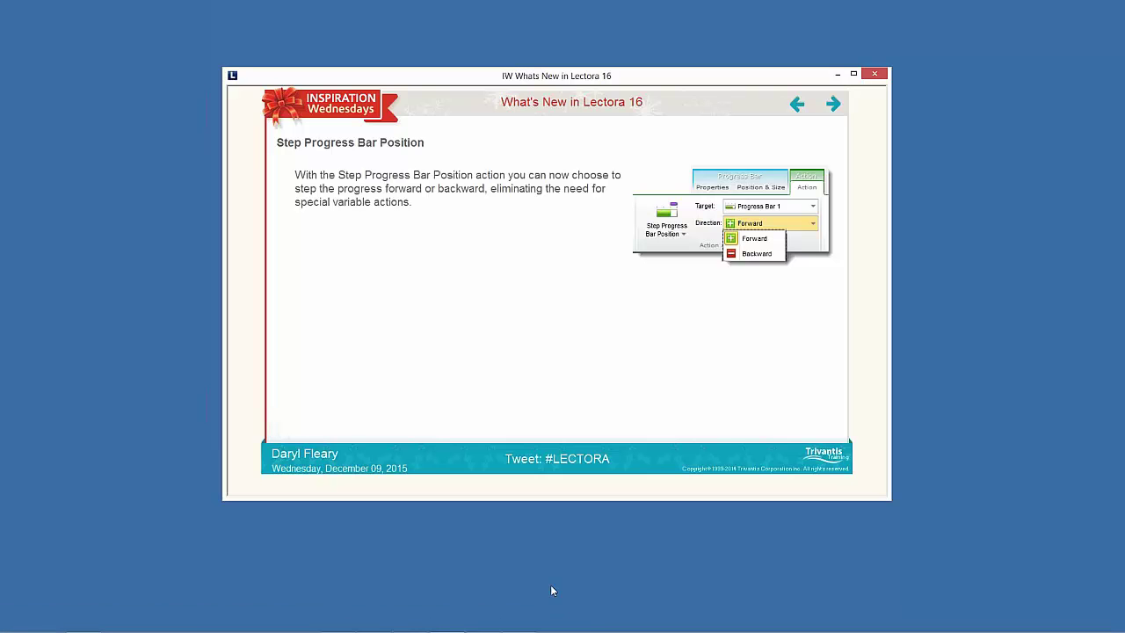
{"action": "mouse_move", "coordinate": [527, 629]}
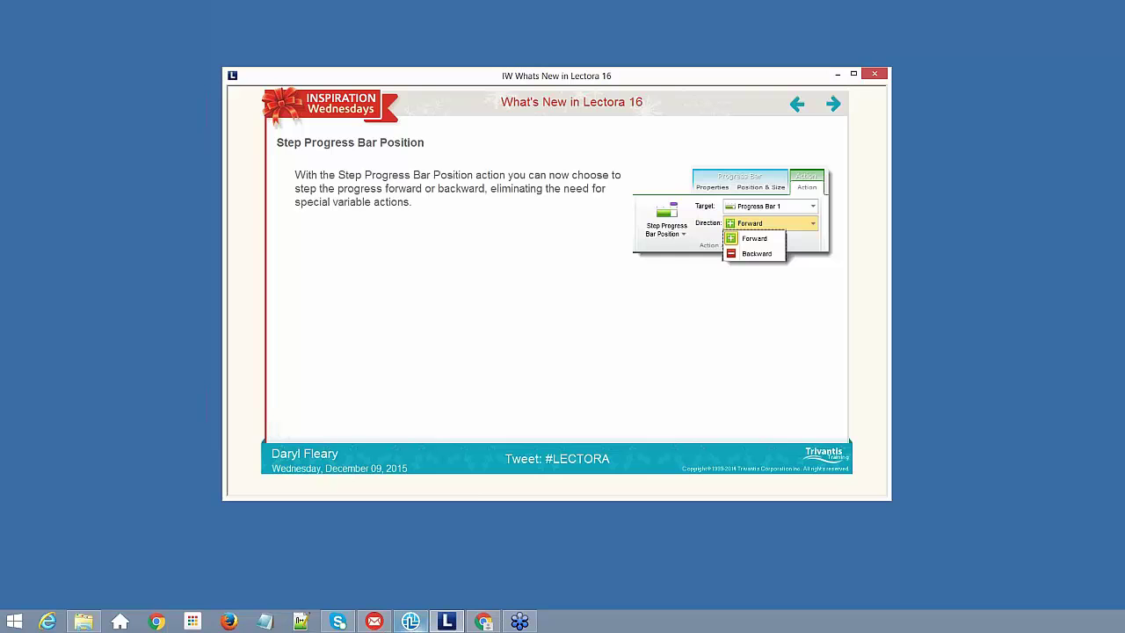
{"action": "mouse_move", "coordinate": [411, 621]}
{"action": "left_click", "coordinate": [388, 567]}
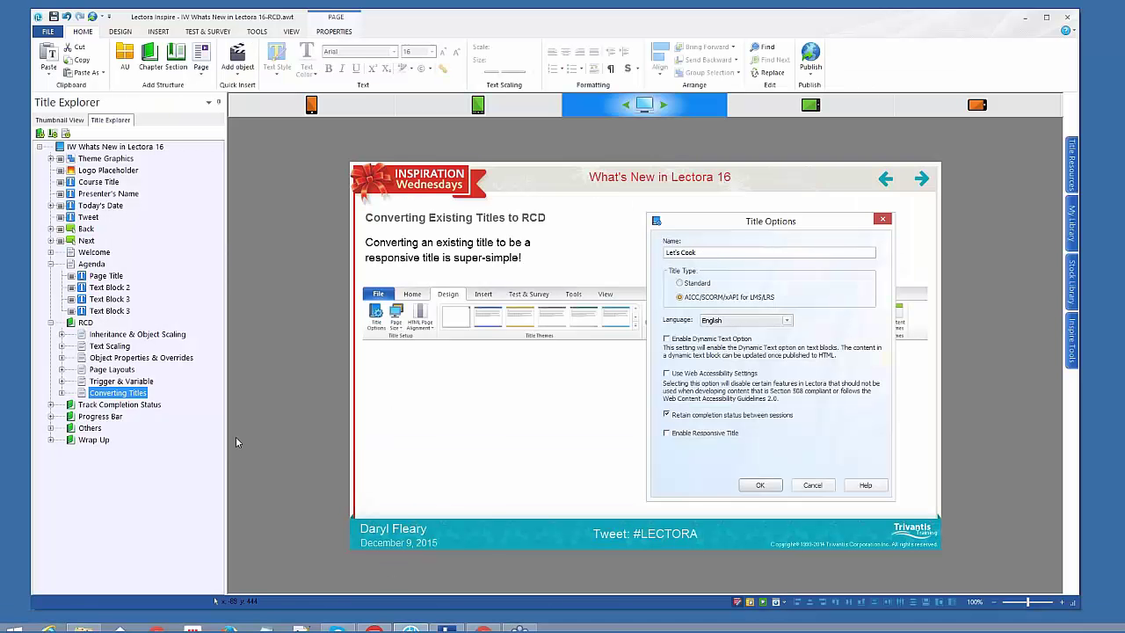
Expand the Others chapter in Title Explorer and open its Other Features page
{"action": "left_click", "coordinate": [51, 427]}
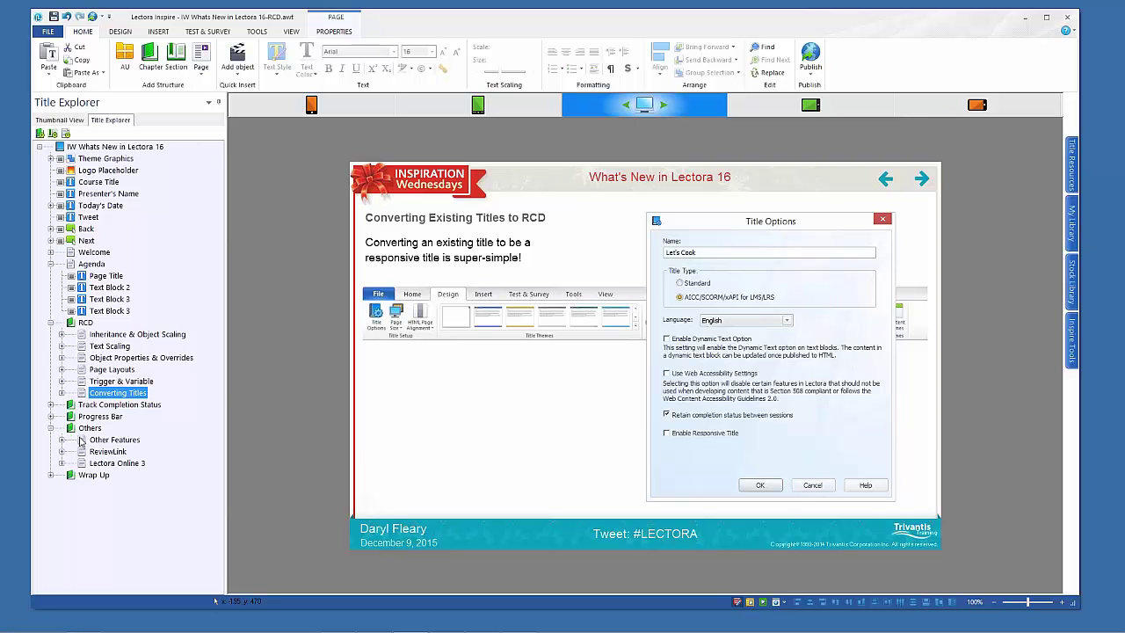
{"action": "left_click", "coordinate": [82, 440]}
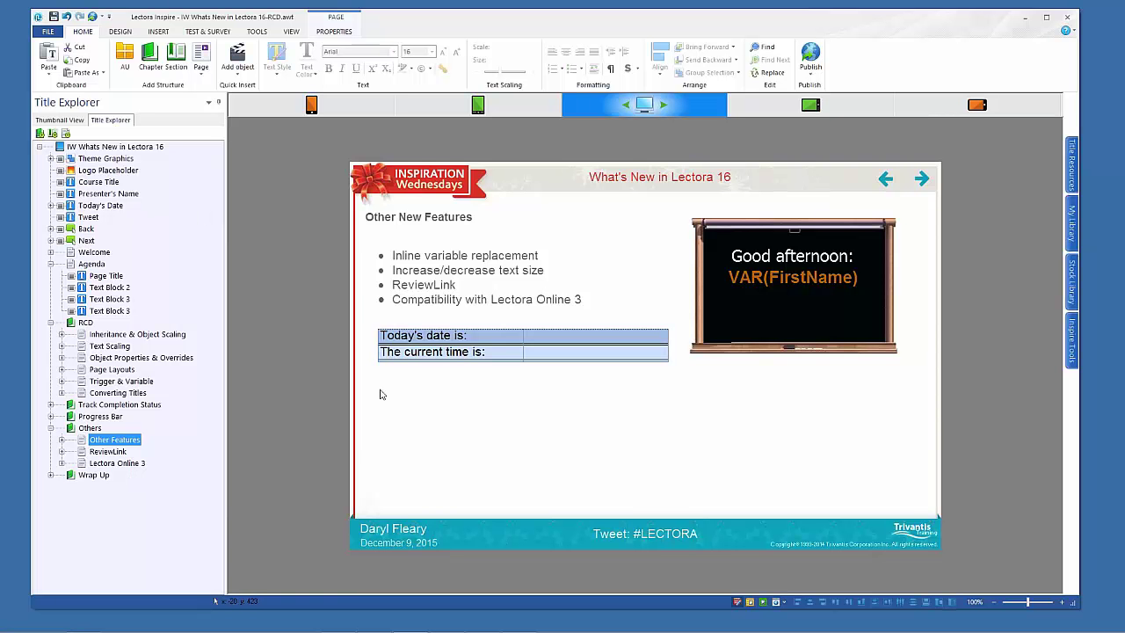
Insert the CurrentDate variable into the date cell and VAR(CurrentTime) into the time cell
{"action": "double_click", "coordinate": [788, 281]}
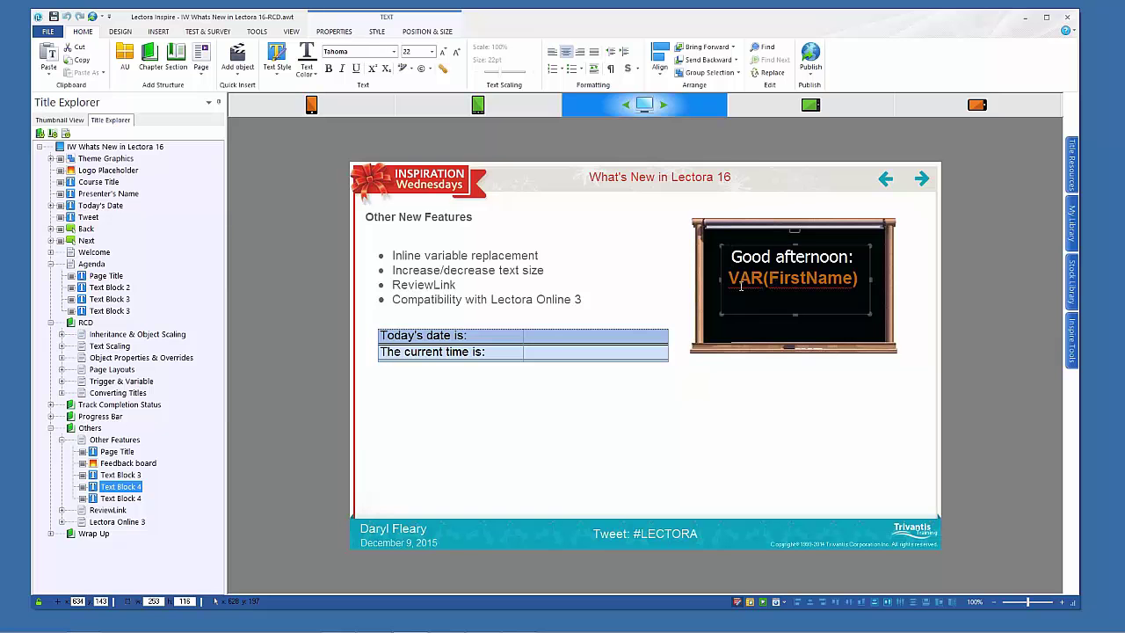
{"action": "double_click", "coordinate": [557, 332]}
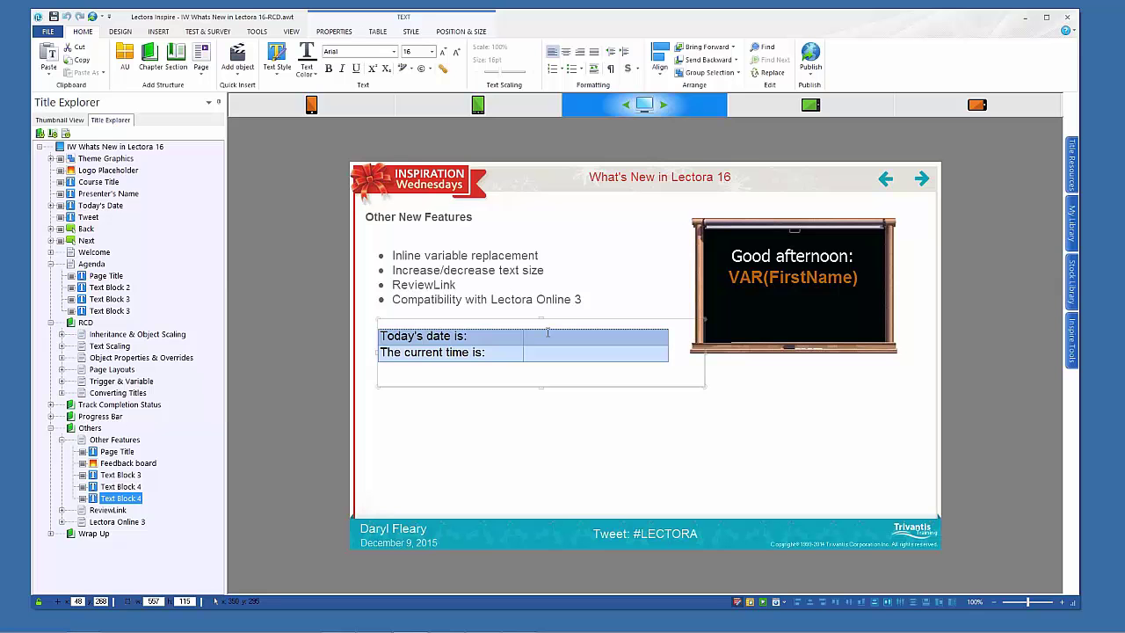
{"action": "left_click", "coordinate": [334, 32]}
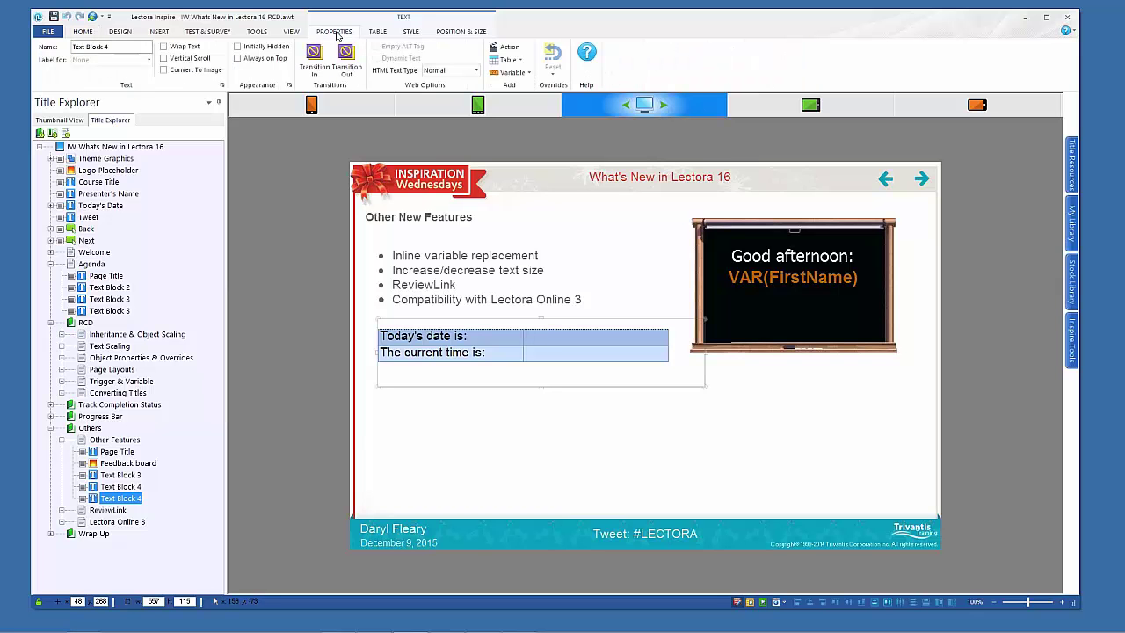
{"action": "left_click", "coordinate": [528, 74]}
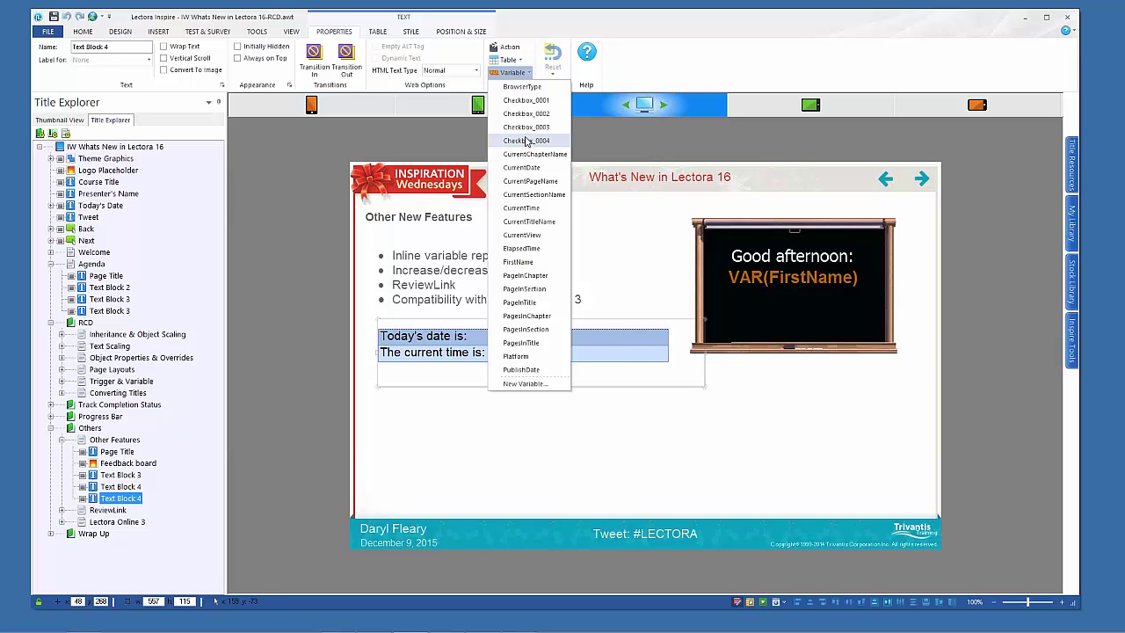
{"action": "left_click", "coordinate": [527, 170]}
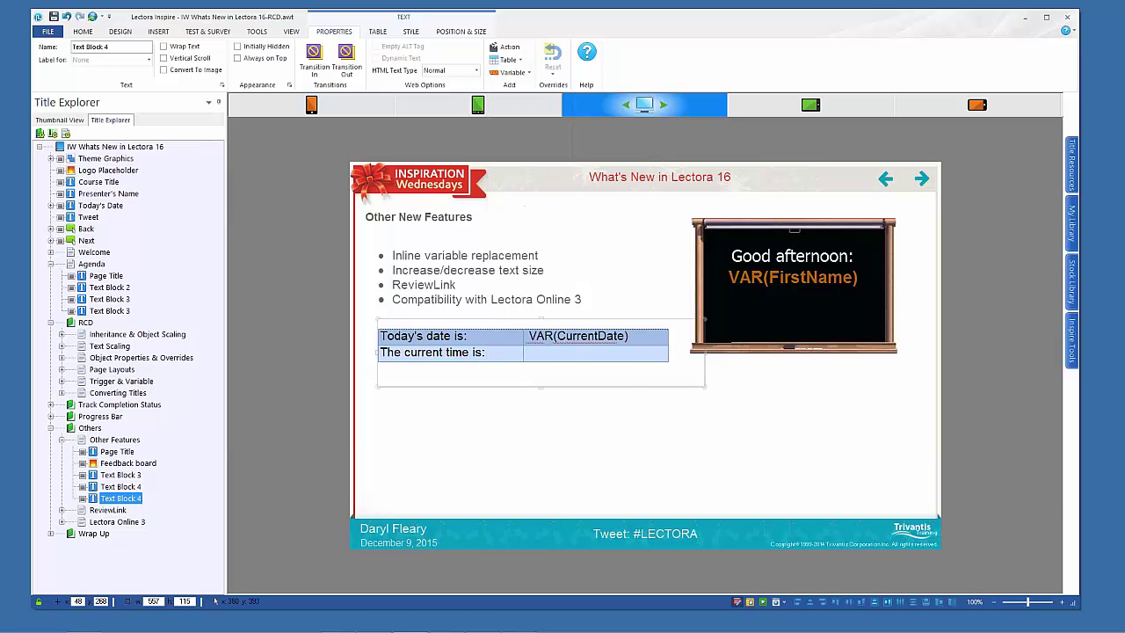
{"action": "left_click", "coordinate": [559, 356]}
{"action": "type", "text": "VAR(CurrentTime)"}
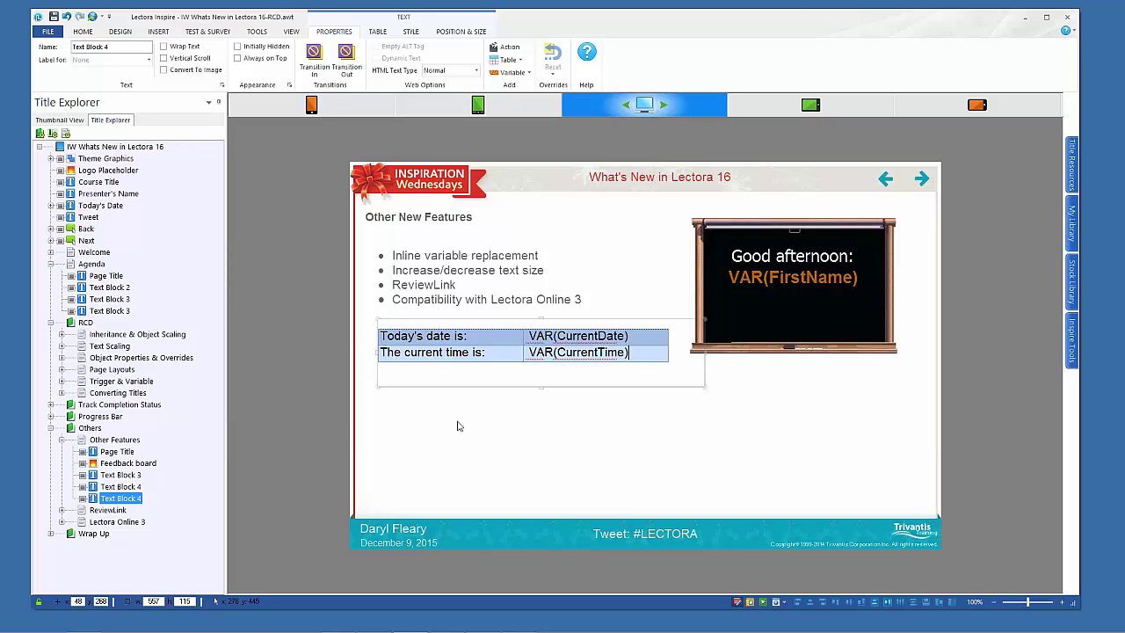
{"action": "left_click", "coordinate": [663, 452]}
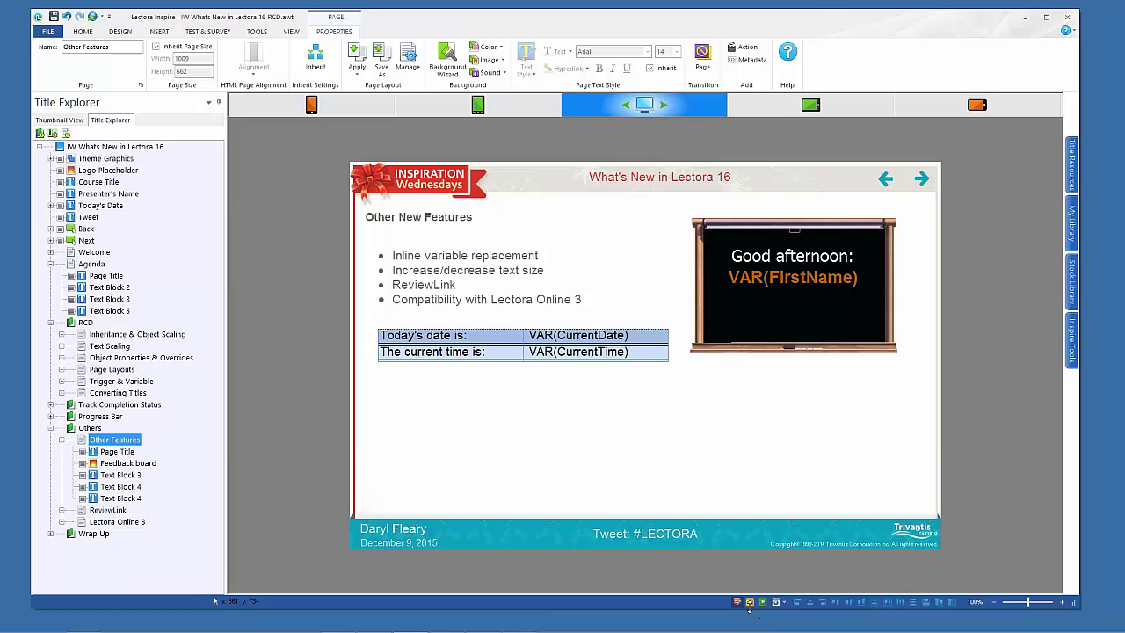
{"action": "left_click", "coordinate": [749, 601]}
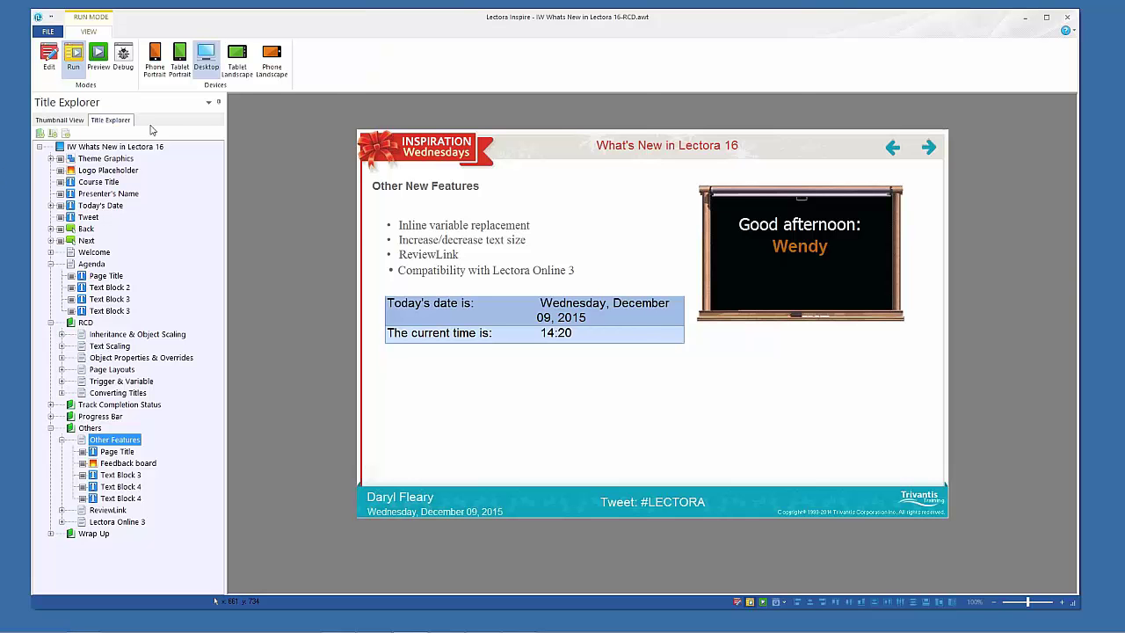
{"action": "left_click", "coordinate": [46, 56]}
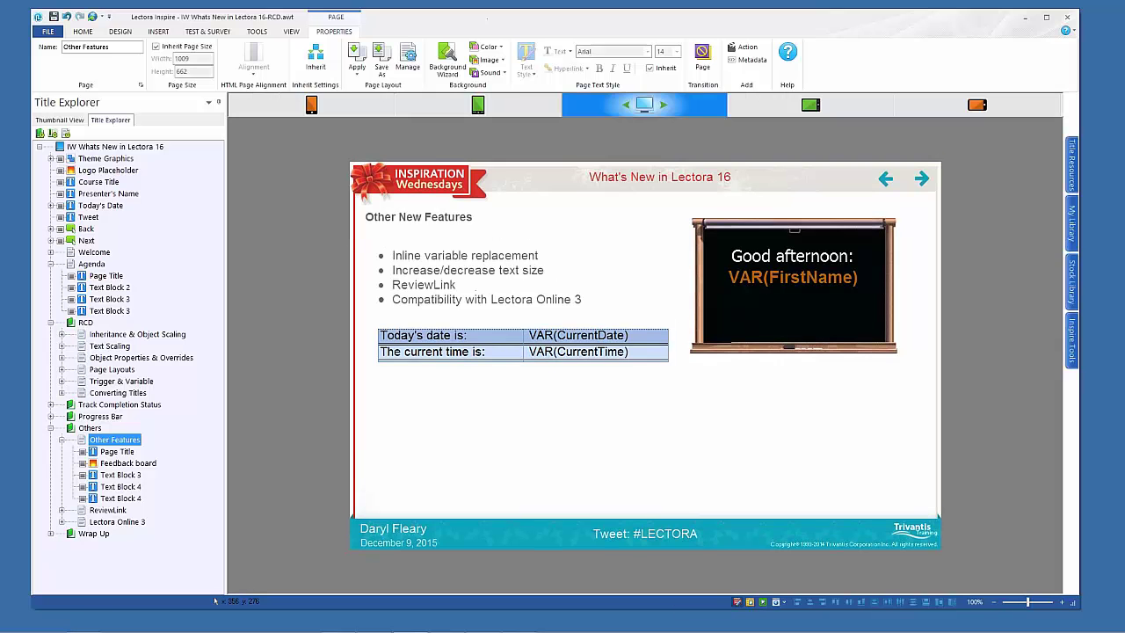
Format the VAR(CurrentDate) text in the date/time table as bold and dark red
{"action": "left_click", "coordinate": [641, 336]}
{"action": "left_click_drag", "start_coordinate": [641, 336], "coordinate": [529, 330]}
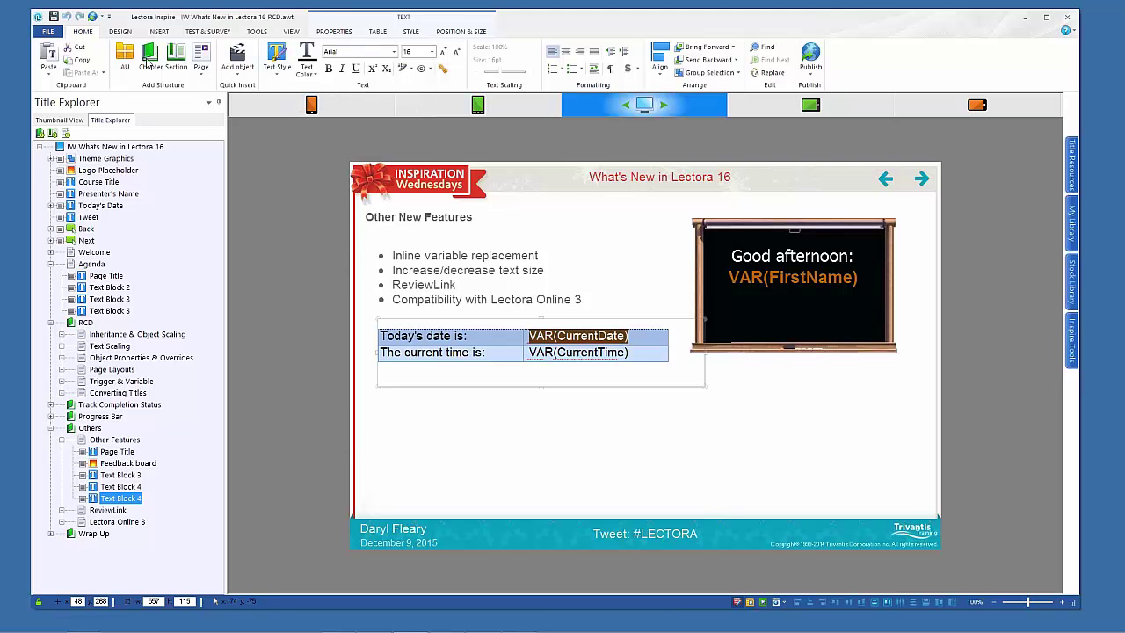
{"action": "left_click", "coordinate": [327, 68]}
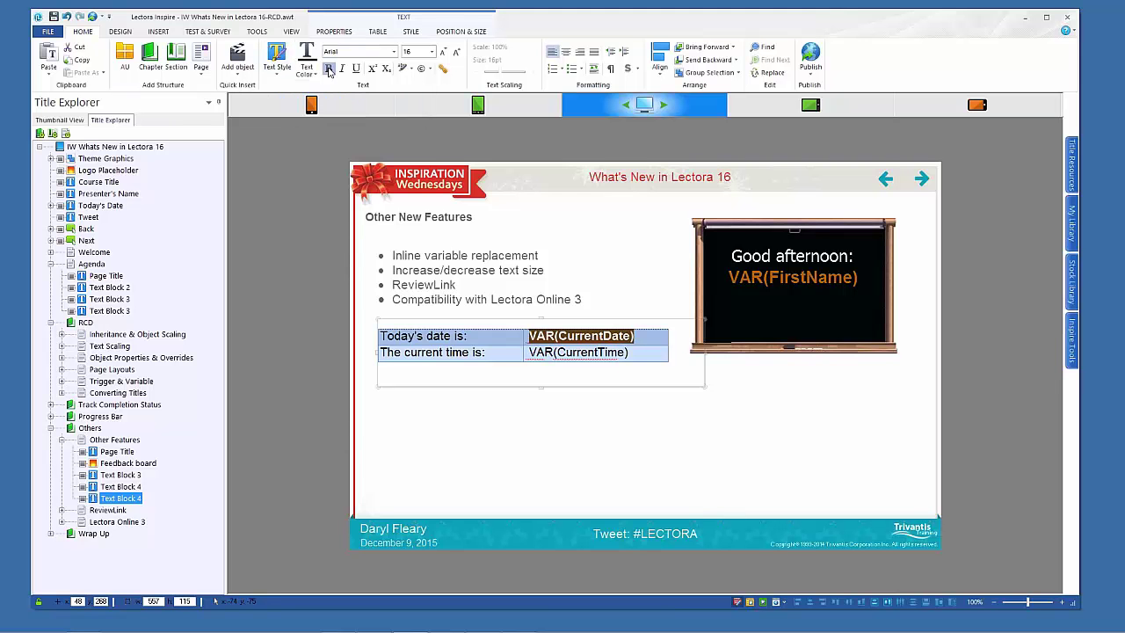
{"action": "left_click", "coordinate": [310, 76]}
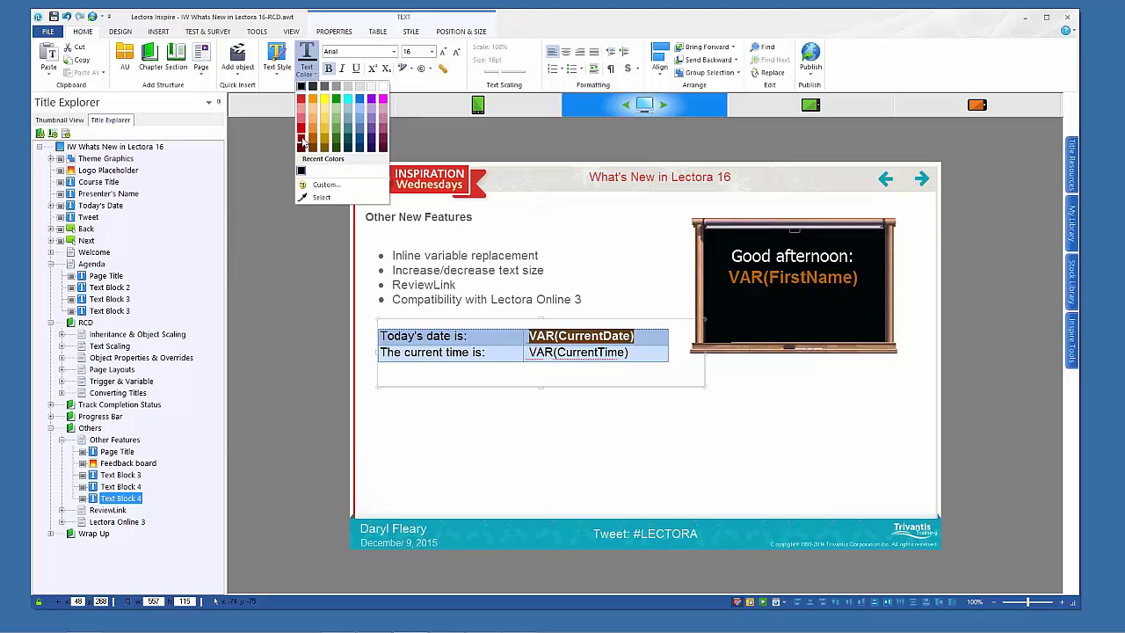
{"action": "left_click", "coordinate": [327, 134]}
{"action": "left_click", "coordinate": [655, 422]}
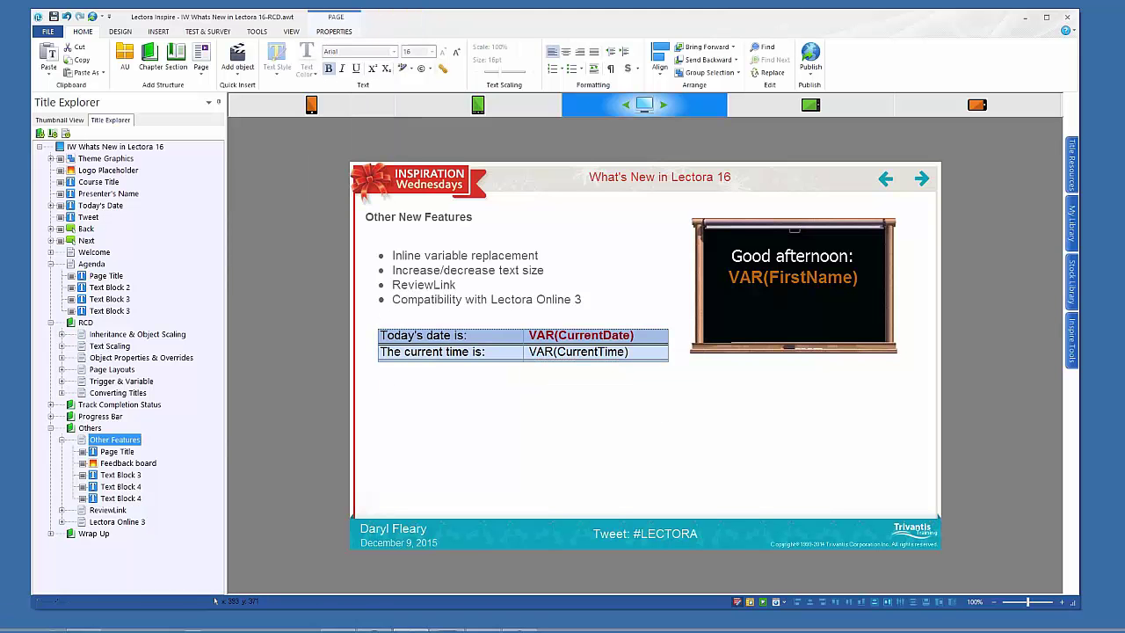
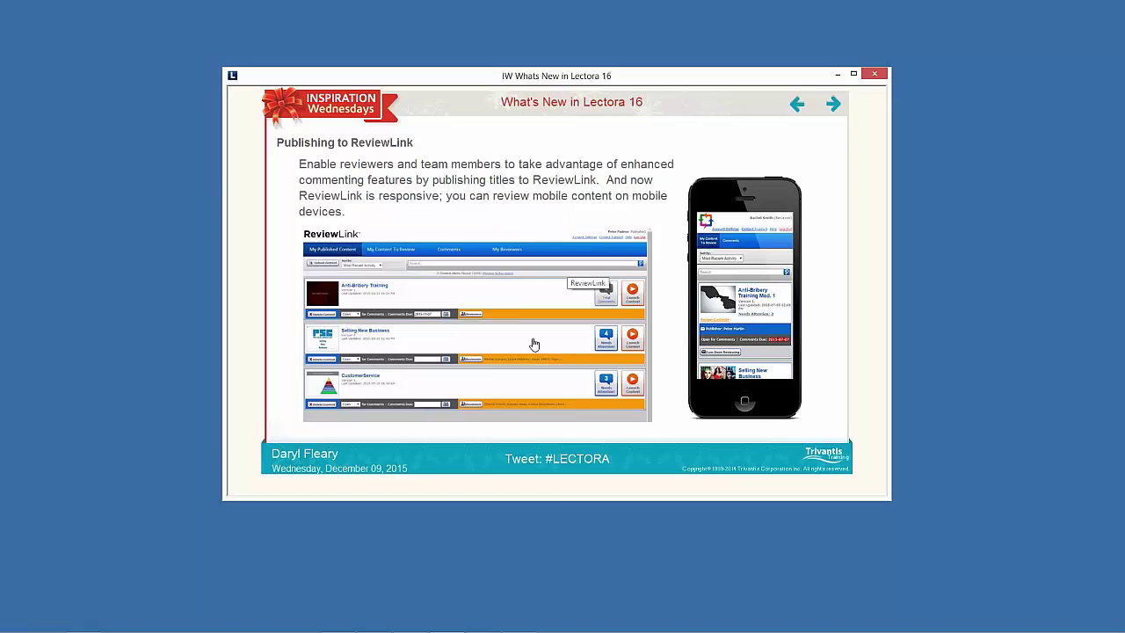
Open the ReviewLink website from the slide link, then reposition and enlarge its window
{"action": "left_click", "coordinate": [533, 343]}
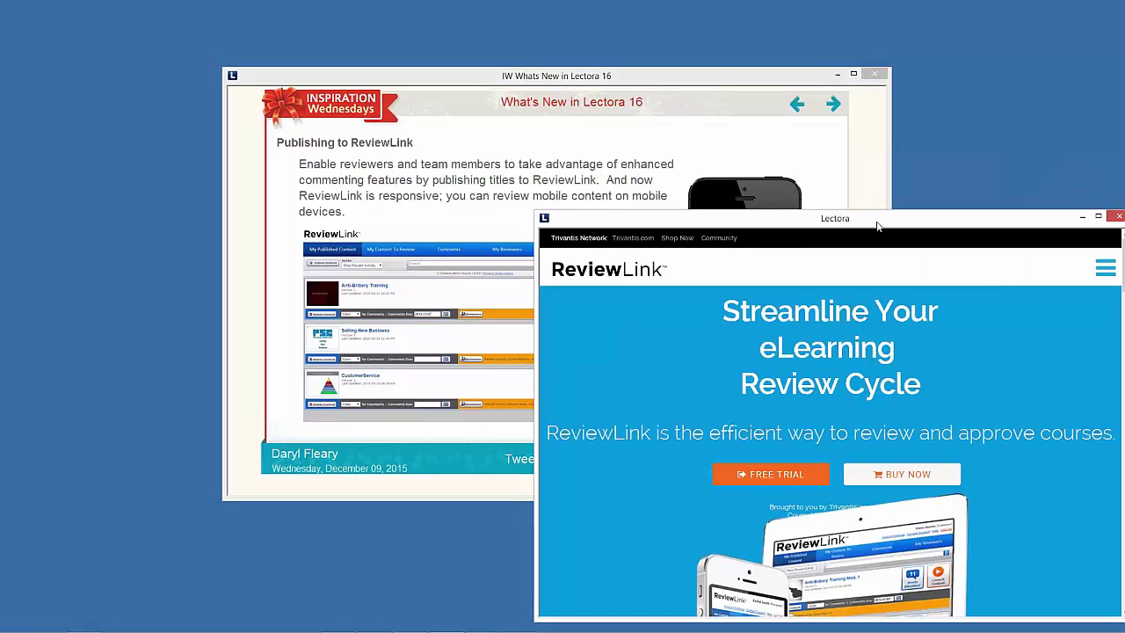
{"action": "left_click_drag", "start_coordinate": [877, 227], "coordinate": [554, 121]}
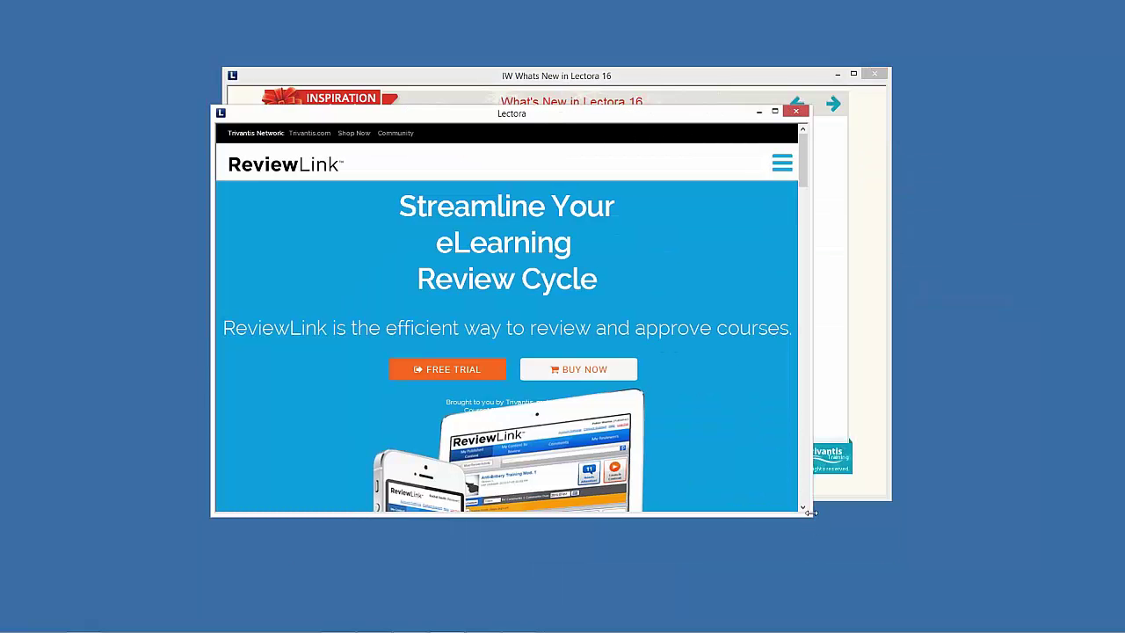
{"action": "left_click_drag", "start_coordinate": [810, 512], "coordinate": [987, 593]}
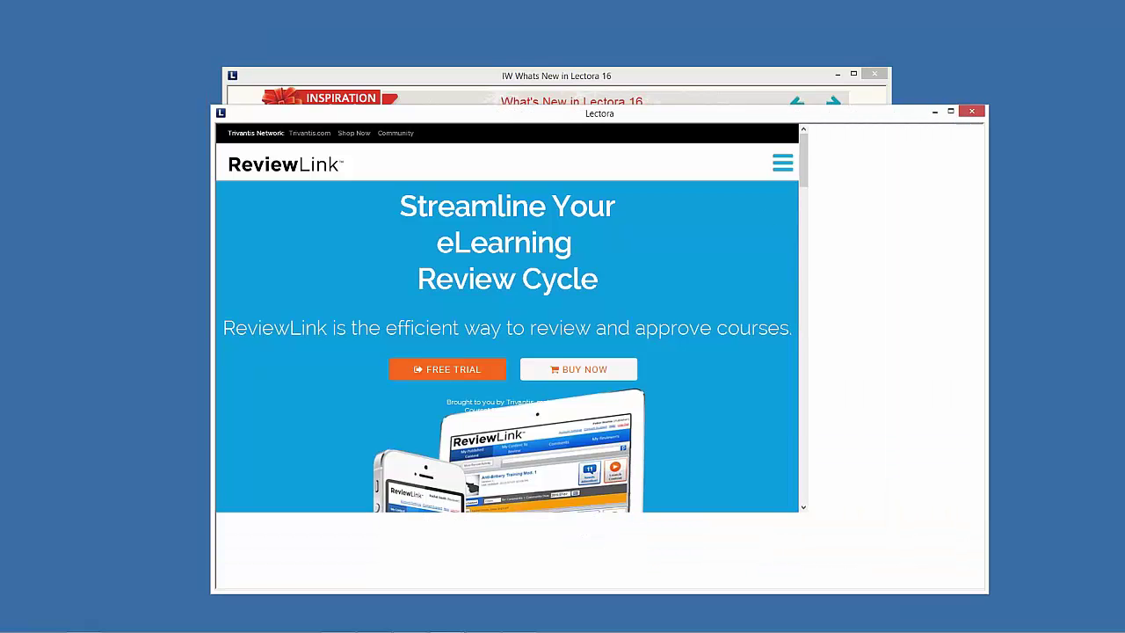
Log in to ReviewLink with the account's user ID and password
{"action": "left_click", "coordinate": [726, 163]}
{"action": "key", "text": "Tab"}
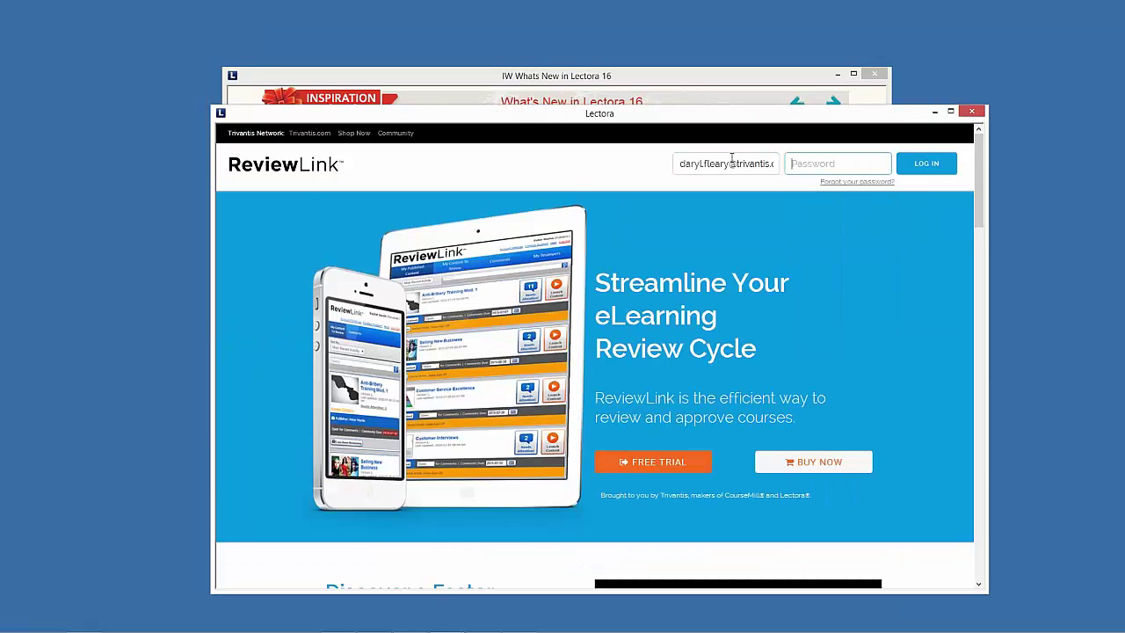
{"action": "type", "text": "***"}
{"action": "left_click", "coordinate": [933, 167]}
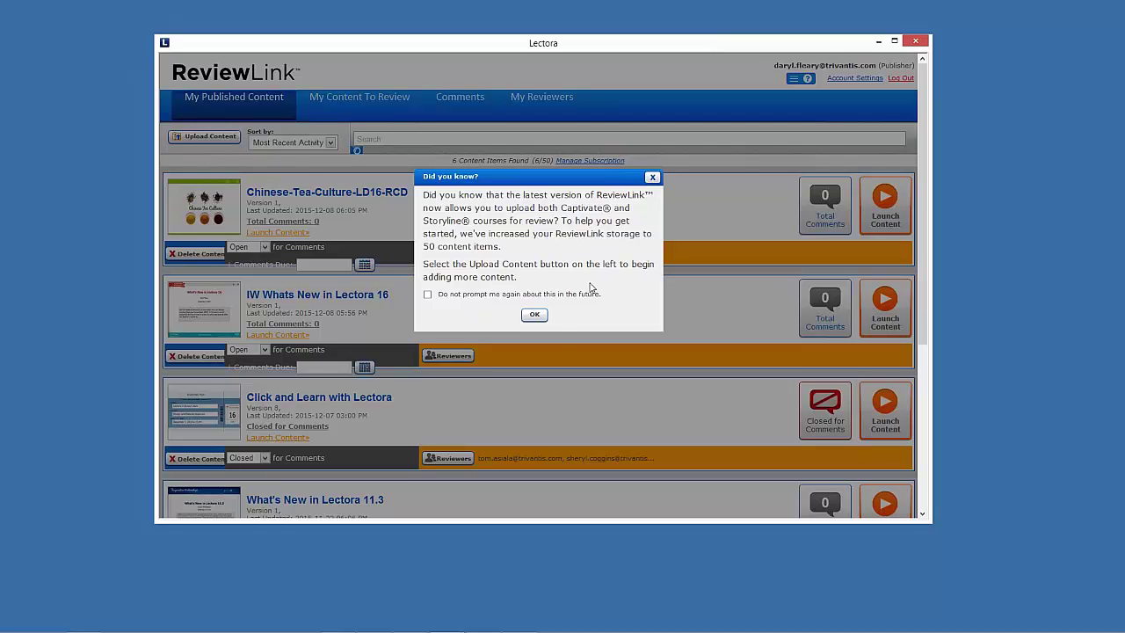
Dismiss the notice, review Chinese-Tea-Culture-LD16-RCD with its comments panel expanded, then close and relaunch it
{"action": "left_click", "coordinate": [534, 313]}
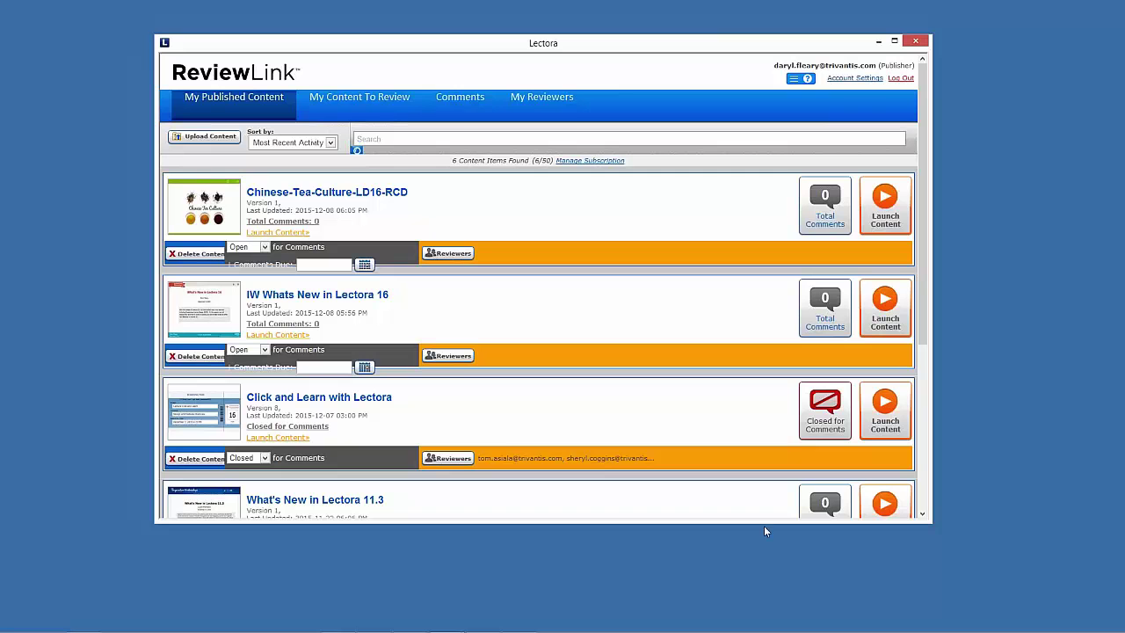
{"action": "left_click", "coordinate": [884, 208]}
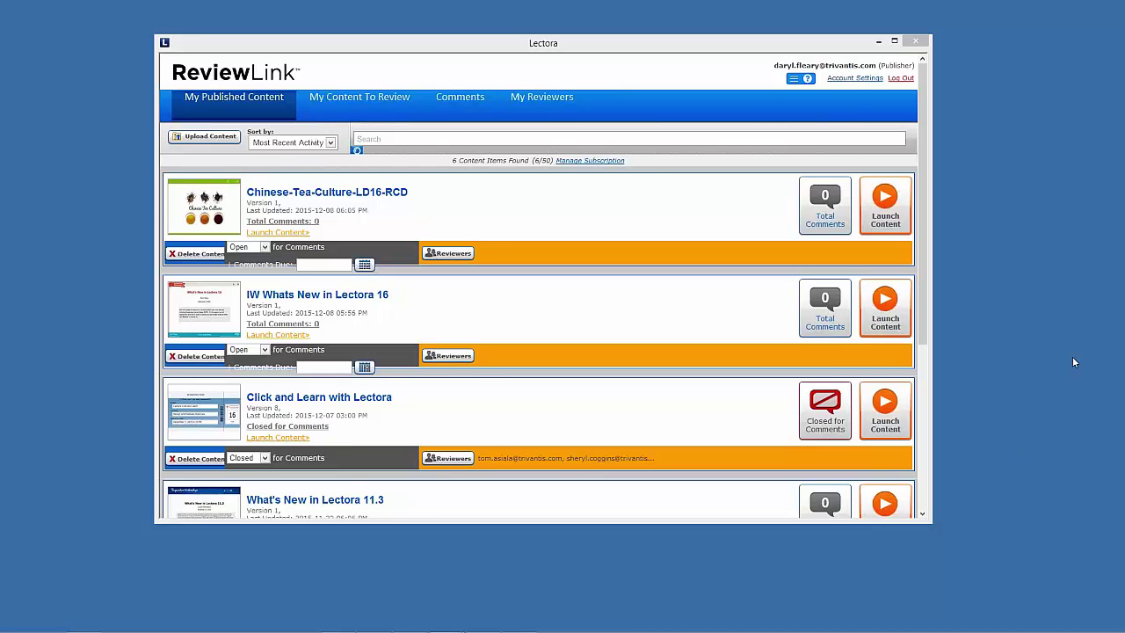
{"action": "left_click_drag", "start_coordinate": [1044, 97], "coordinate": [303, 69]}
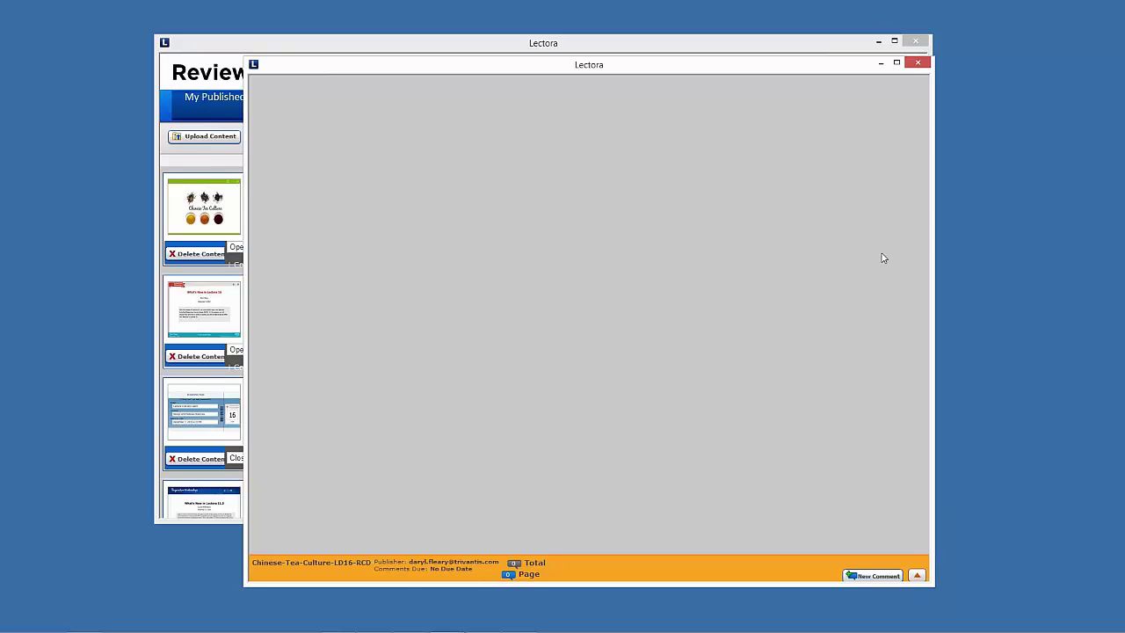
{"action": "left_click", "coordinate": [917, 574]}
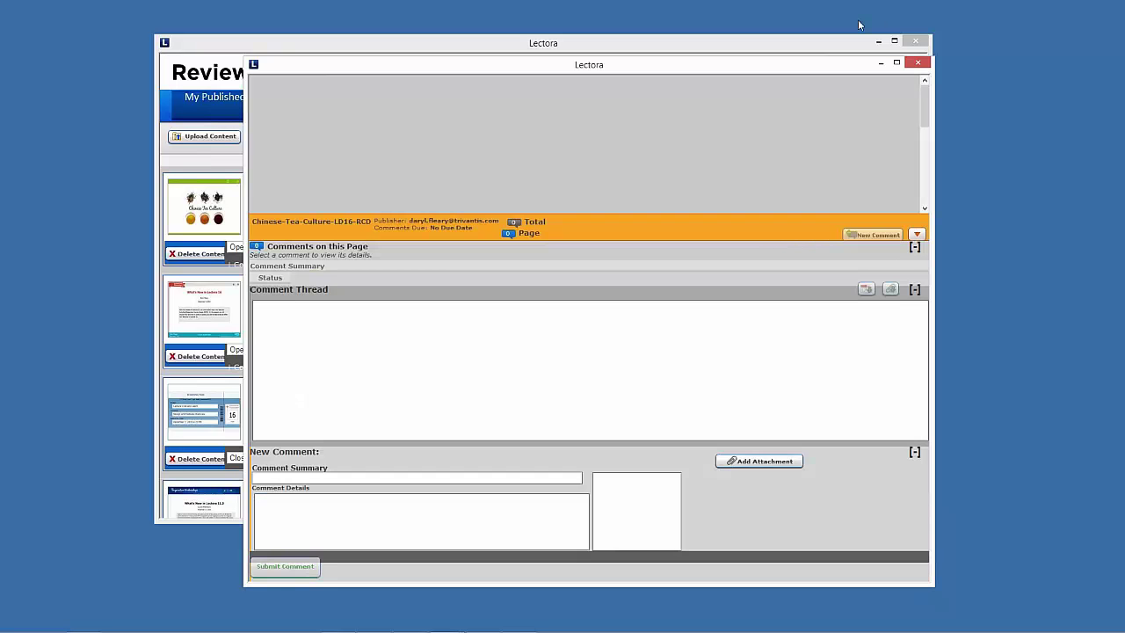
{"action": "left_click", "coordinate": [917, 62]}
{"action": "left_click", "coordinate": [891, 219]}
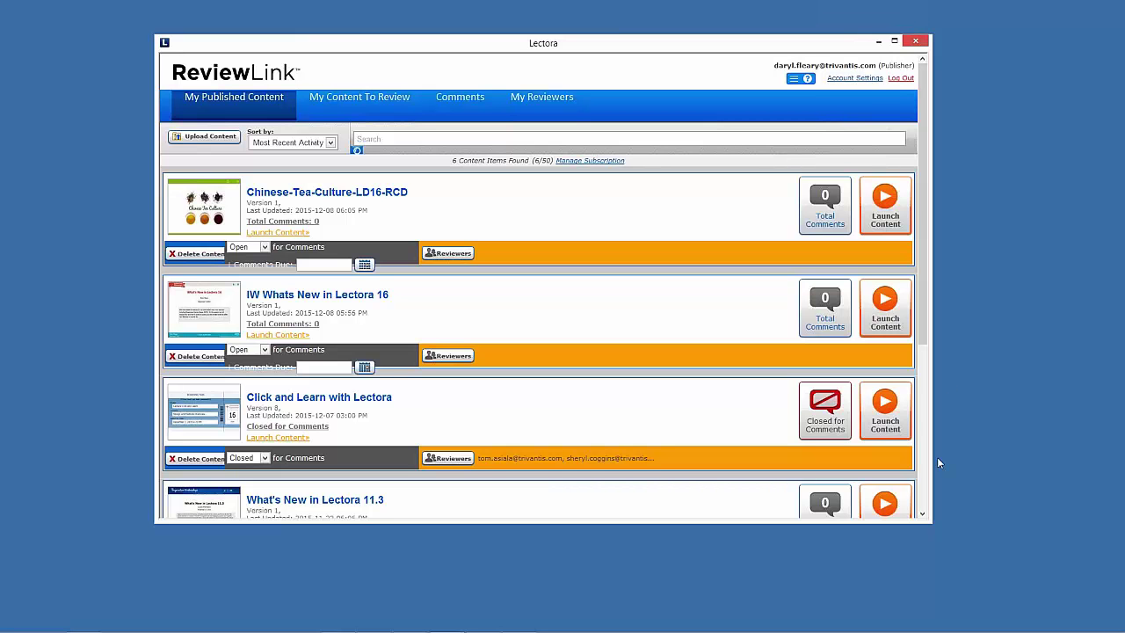
Resize the ReviewLink window to full height and launch IW Whats New in Lectora 16
{"action": "left_click_drag", "start_coordinate": [932, 475], "coordinate": [554, 486]}
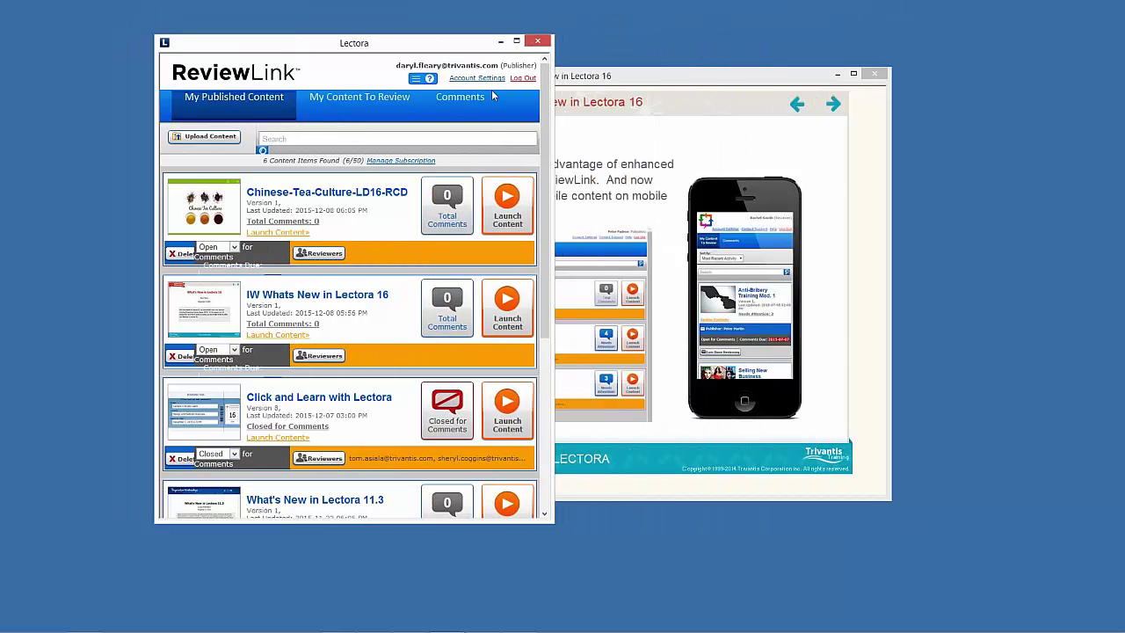
{"action": "left_click_drag", "start_coordinate": [545, 516], "coordinate": [868, 630]}
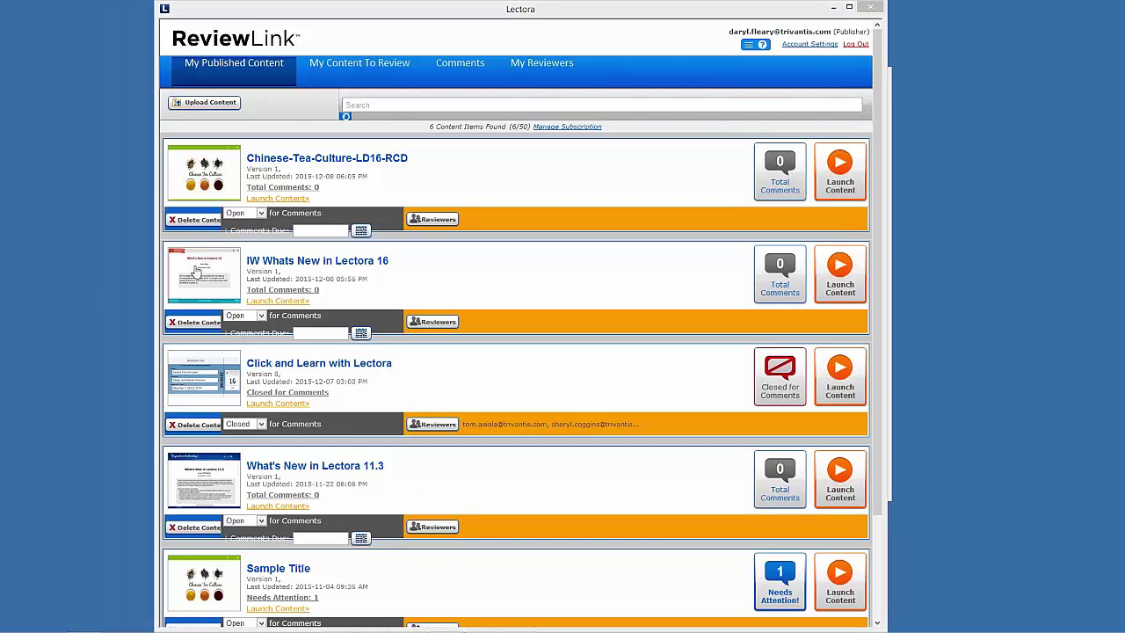
{"action": "left_click", "coordinate": [195, 273]}
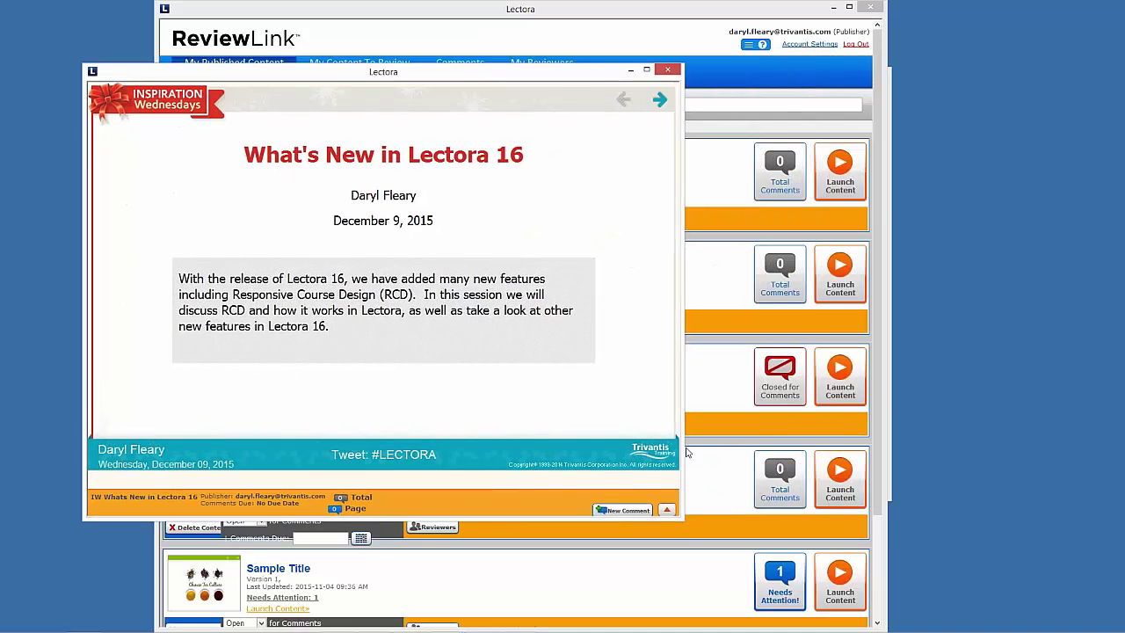
Narrow the viewer to test the responsive layout, toggle comments, then close both windows
{"action": "left_click_drag", "start_coordinate": [682, 441], "coordinate": [501, 441]}
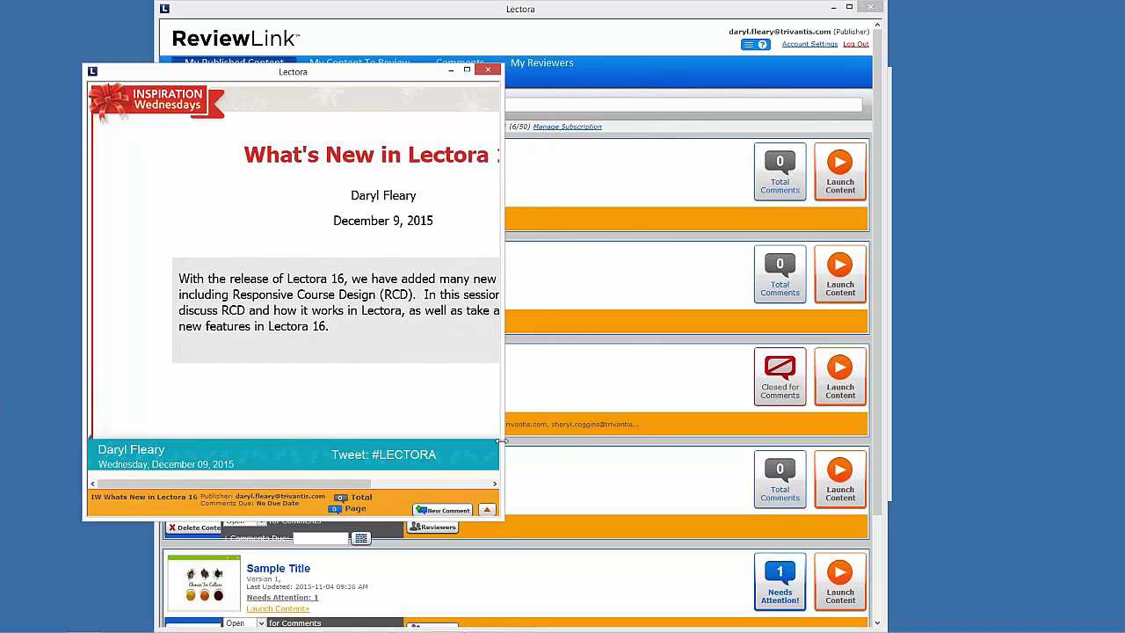
{"action": "left_click", "coordinate": [486, 509]}
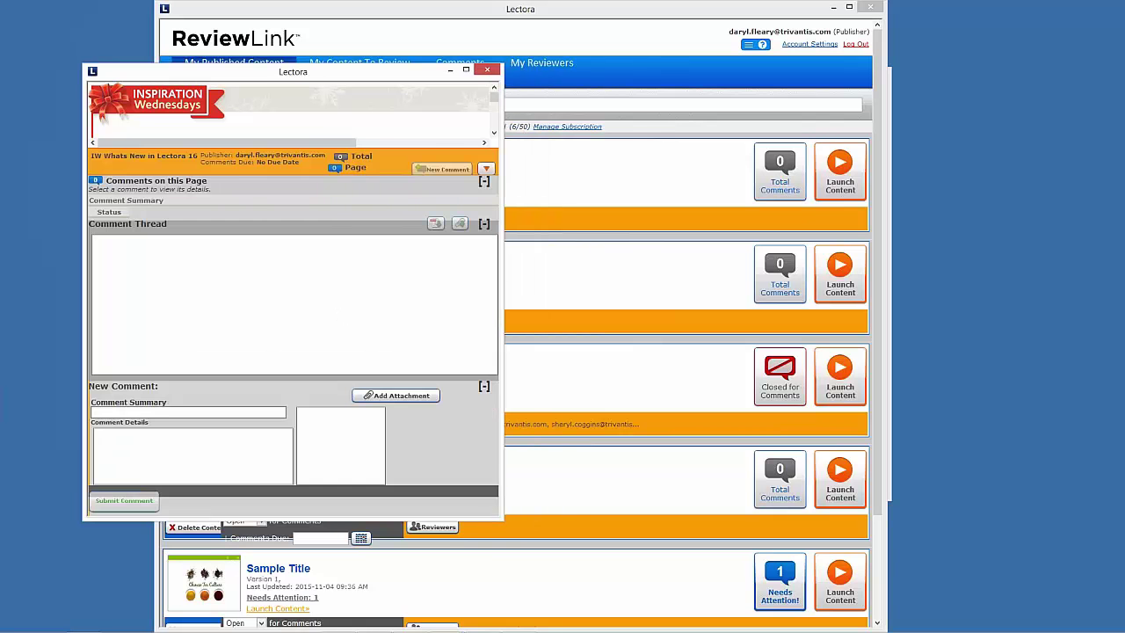
{"action": "left_click", "coordinate": [486, 167]}
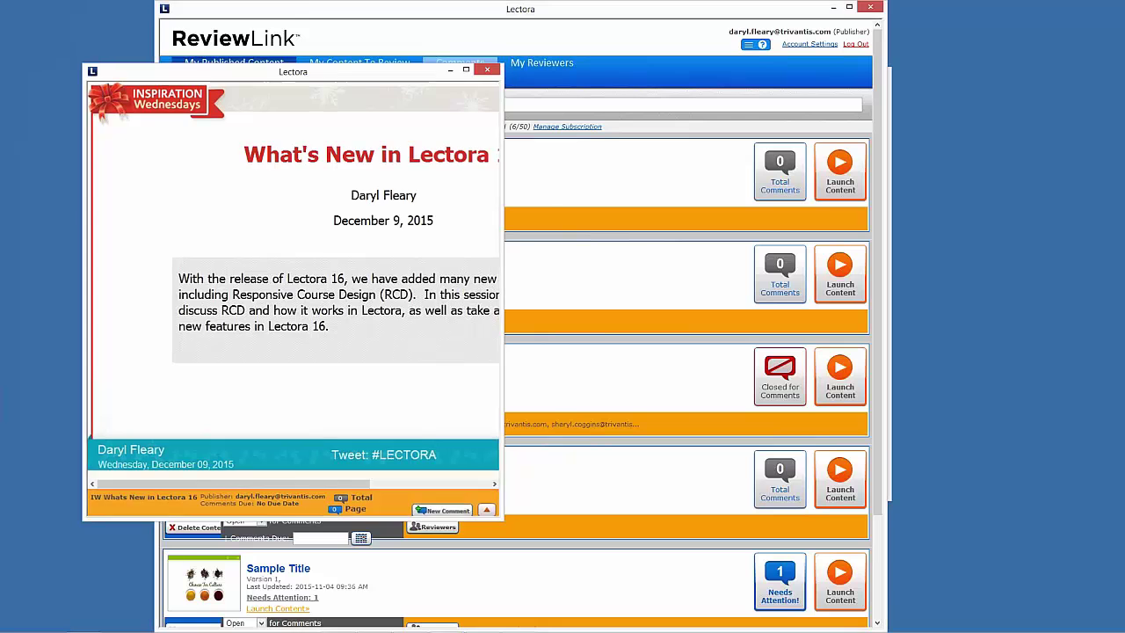
{"action": "left_click", "coordinate": [487, 69]}
{"action": "left_click", "coordinate": [872, 8]}
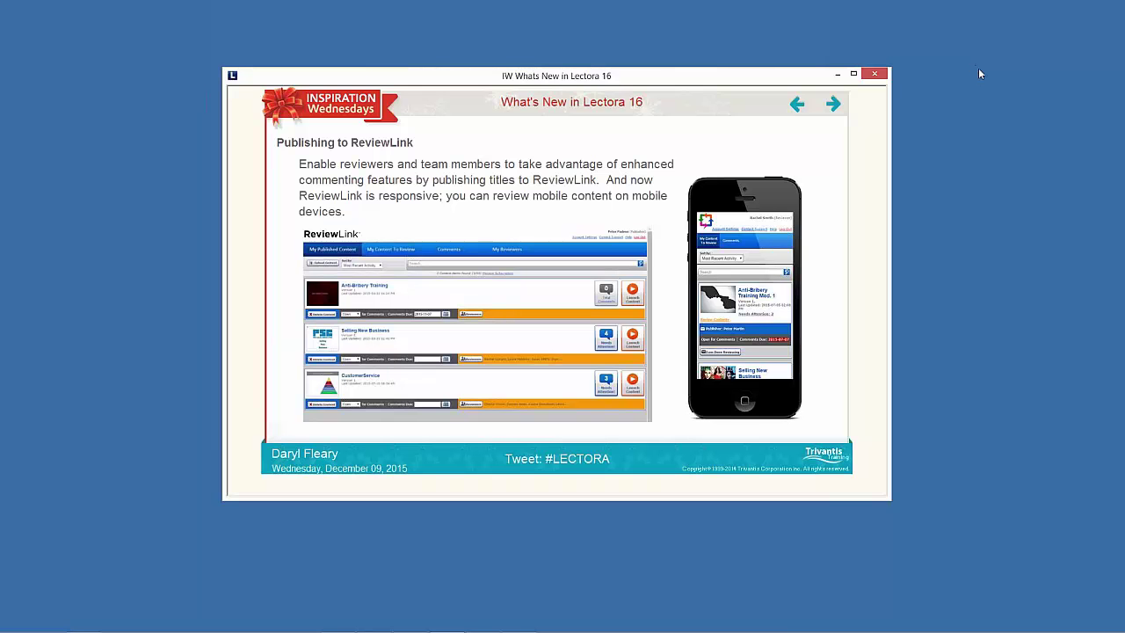
Return to Lectora, switch the page to the desktop layout, and run Publish to HTML
{"action": "mouse_move", "coordinate": [454, 630]}
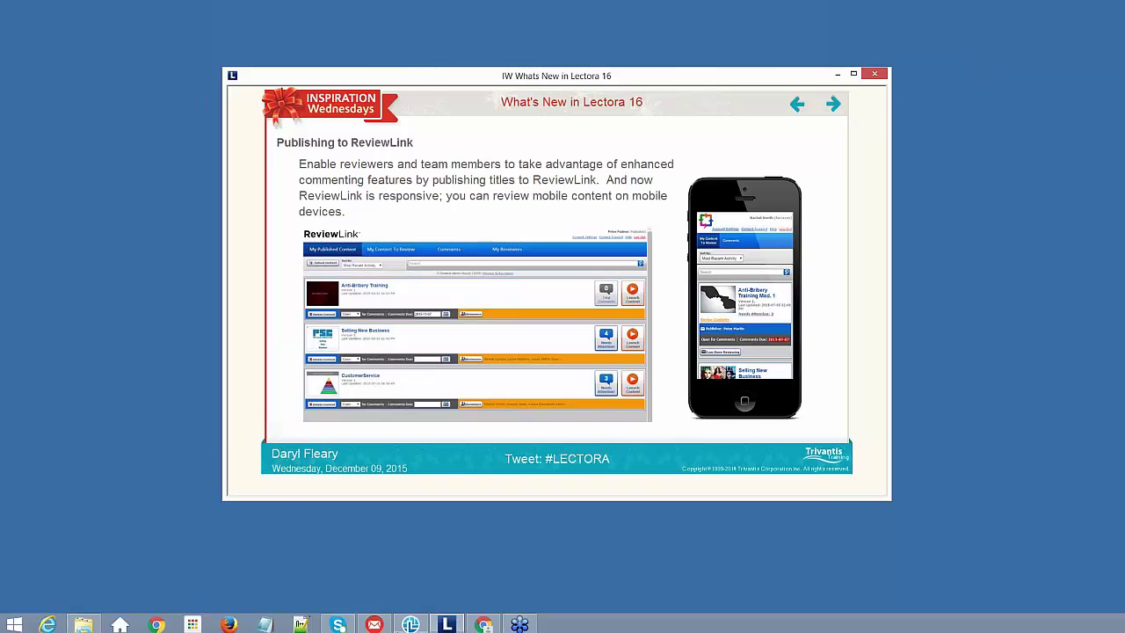
{"action": "left_click", "coordinate": [413, 622]}
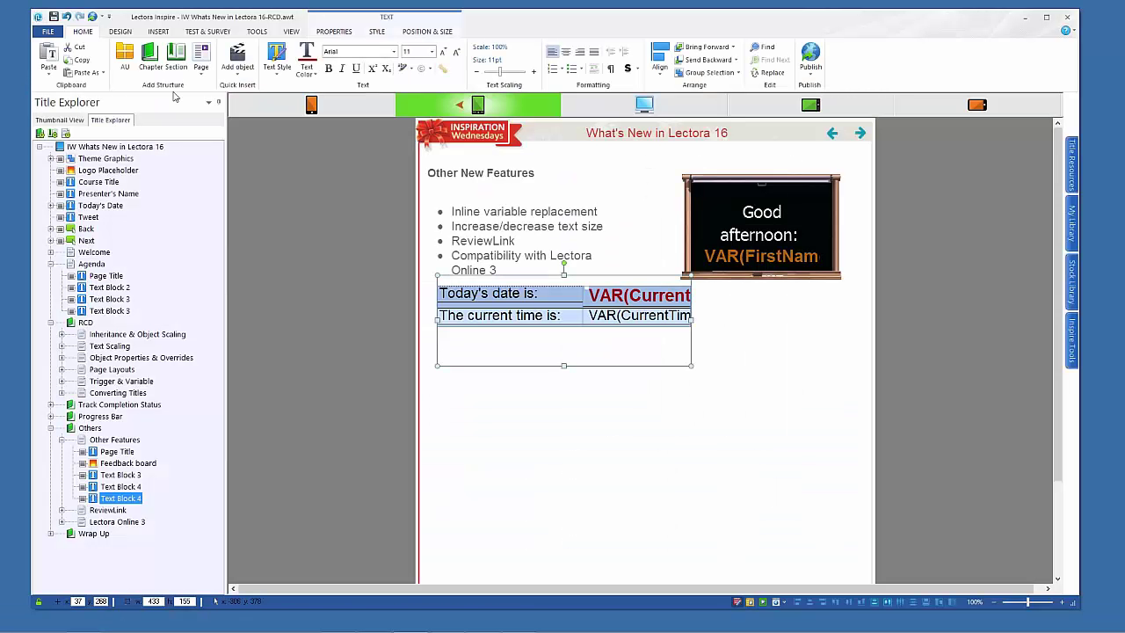
{"action": "left_click", "coordinate": [647, 109]}
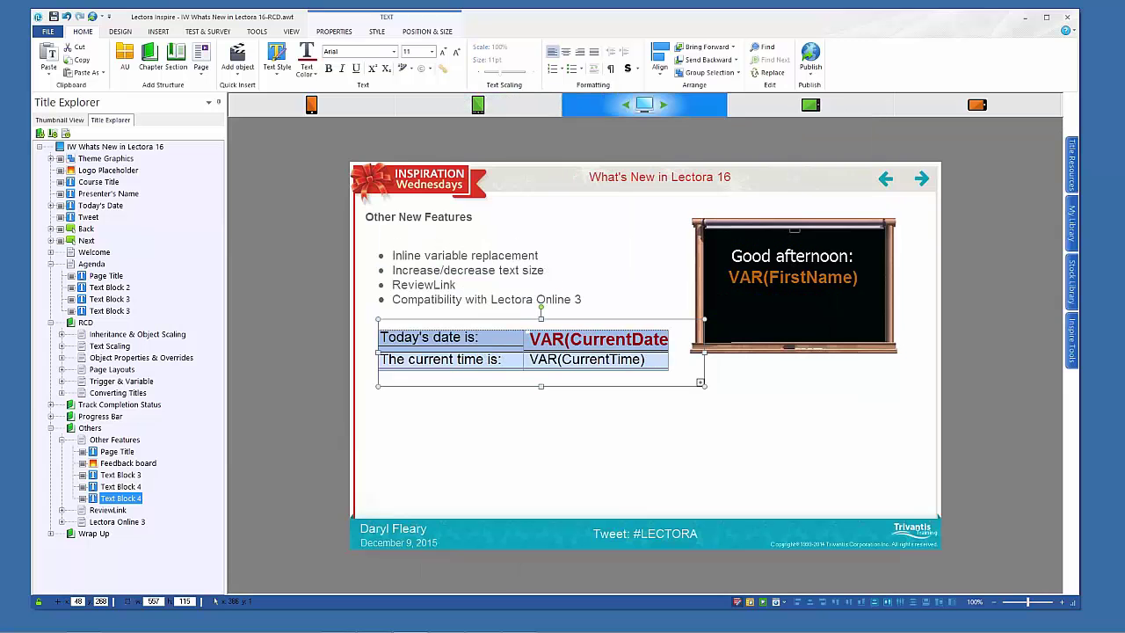
{"action": "left_click", "coordinate": [93, 17]}
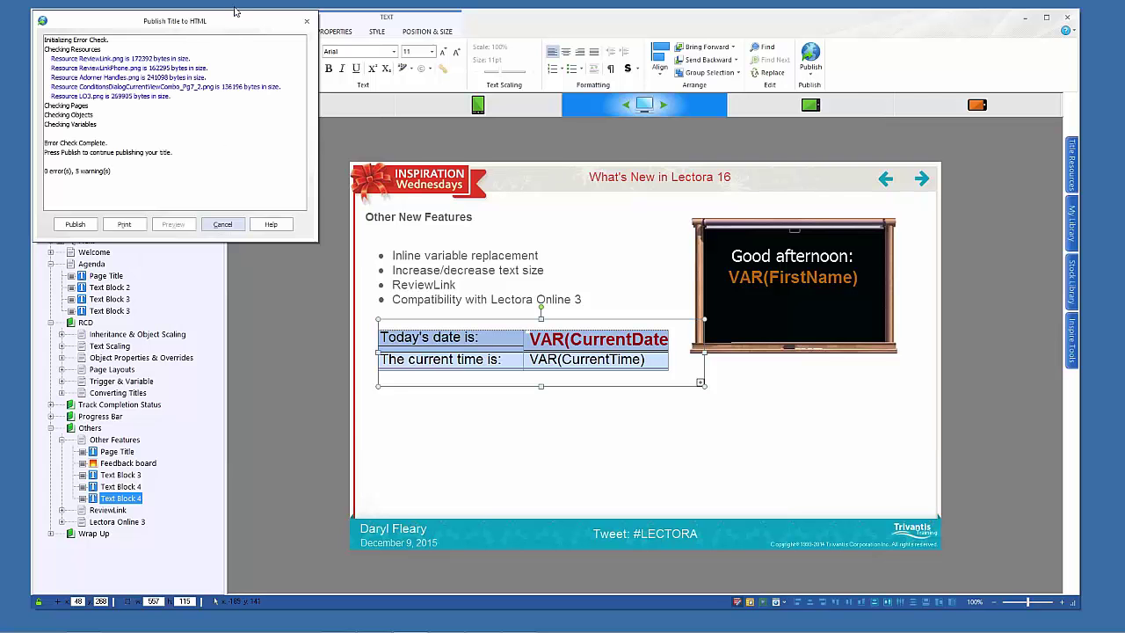
Publish the title to HTML with the default options, then list the preview browsers
{"action": "left_click", "coordinate": [88, 230]}
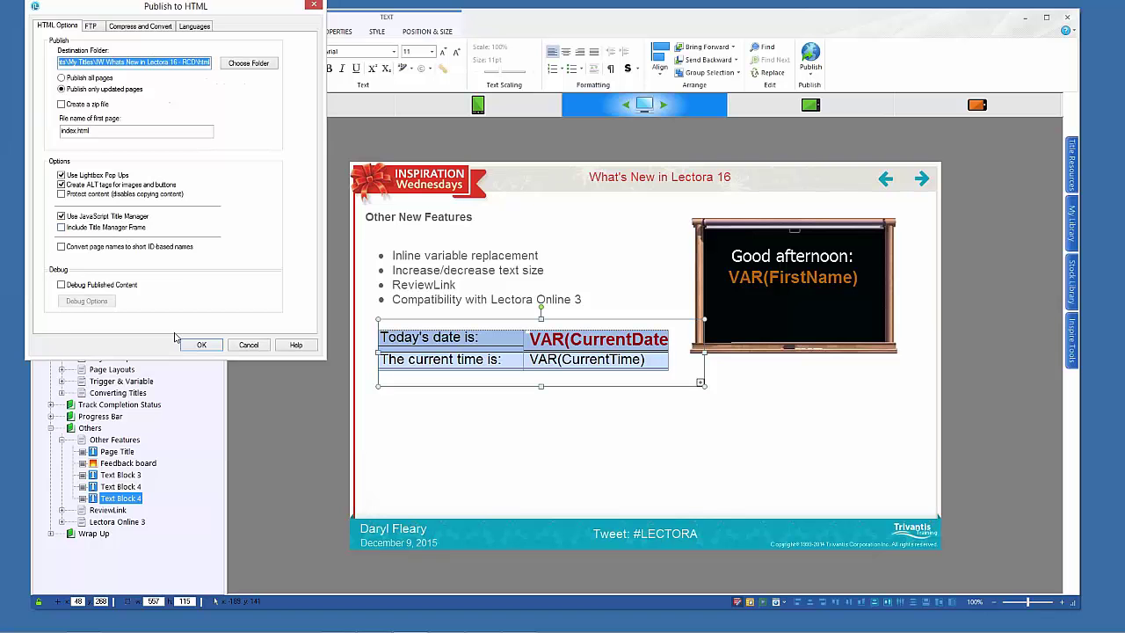
{"action": "left_click", "coordinate": [200, 345]}
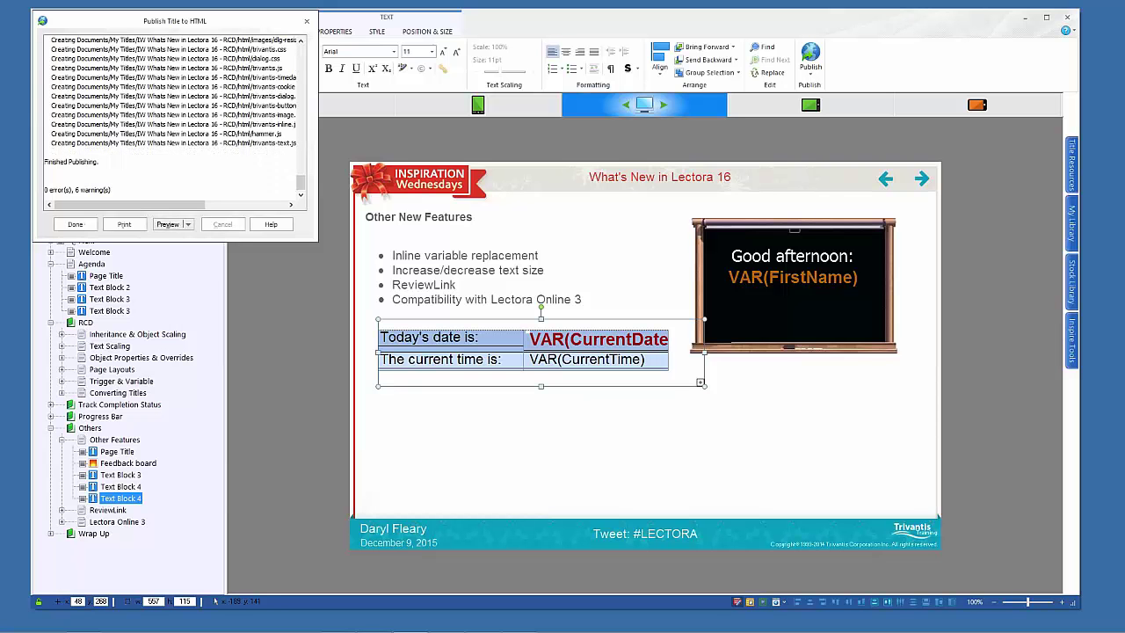
{"action": "left_click", "coordinate": [187, 225]}
{"action": "left_click", "coordinate": [188, 225]}
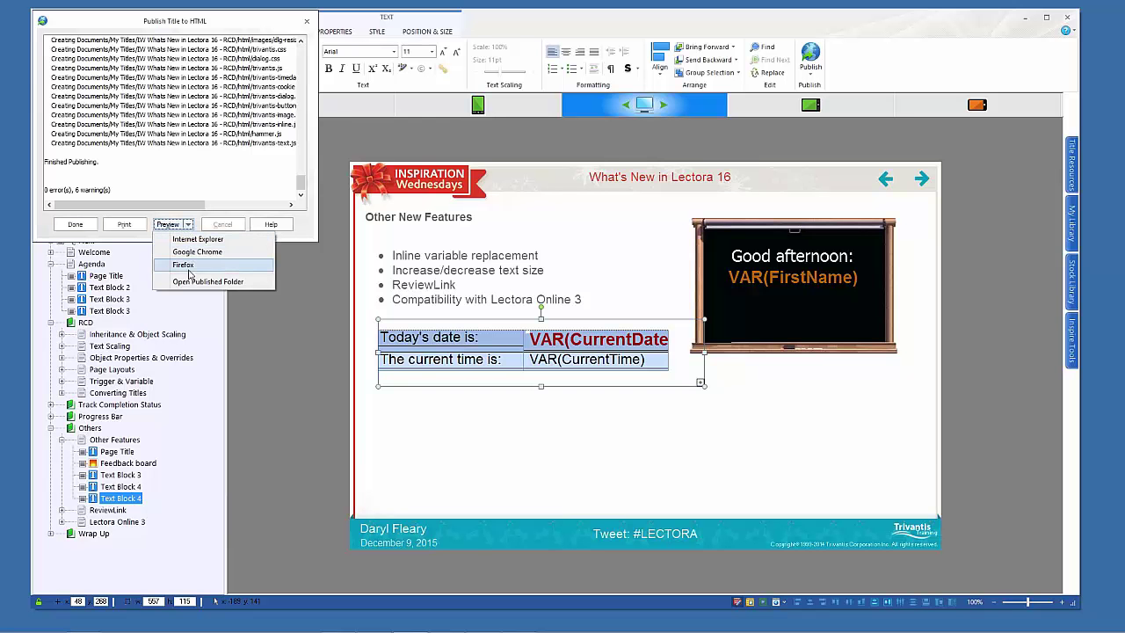
Preview the published title in Firefox at narrow and wide widths, then close Firefox
{"action": "left_click", "coordinate": [185, 265]}
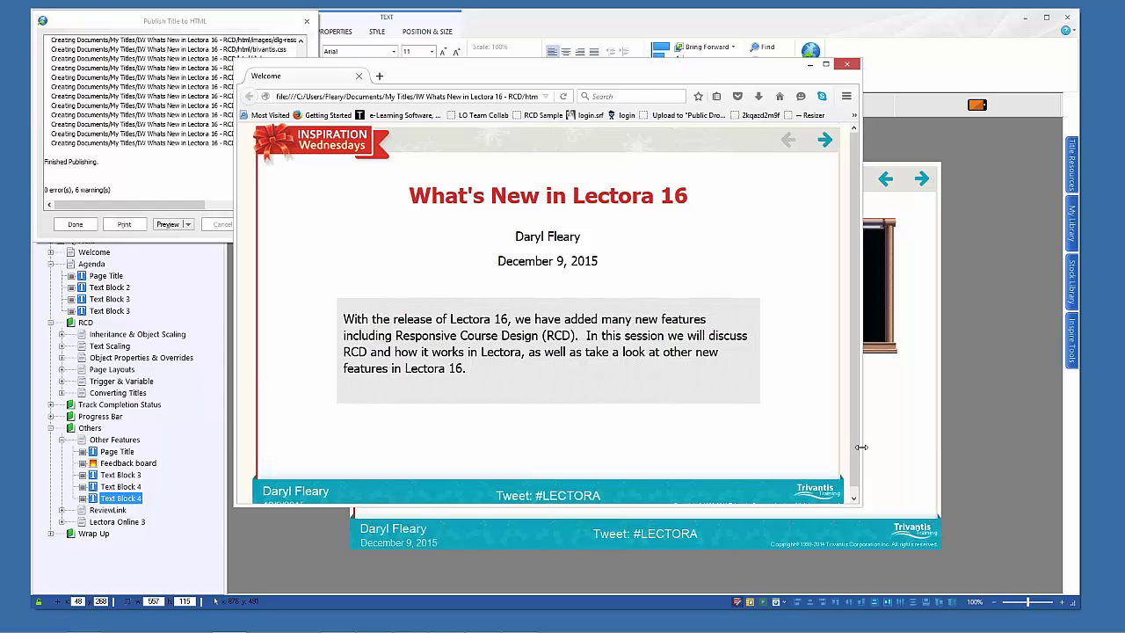
{"action": "left_click_drag", "start_coordinate": [860, 506], "coordinate": [468, 578]}
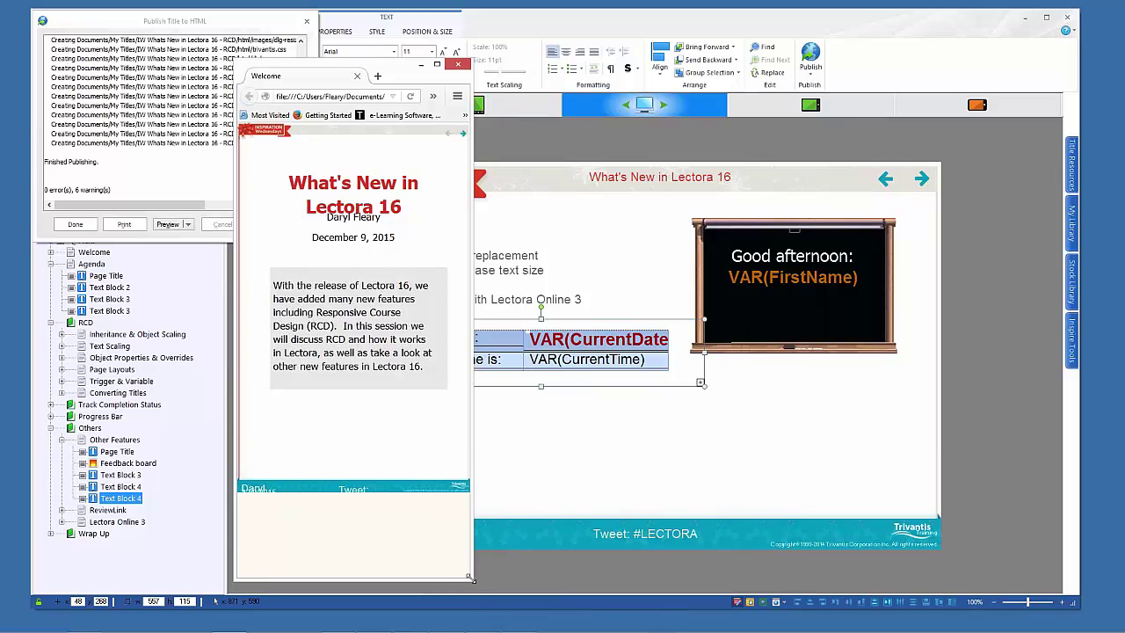
{"action": "left_click_drag", "start_coordinate": [469, 578], "coordinate": [865, 577]}
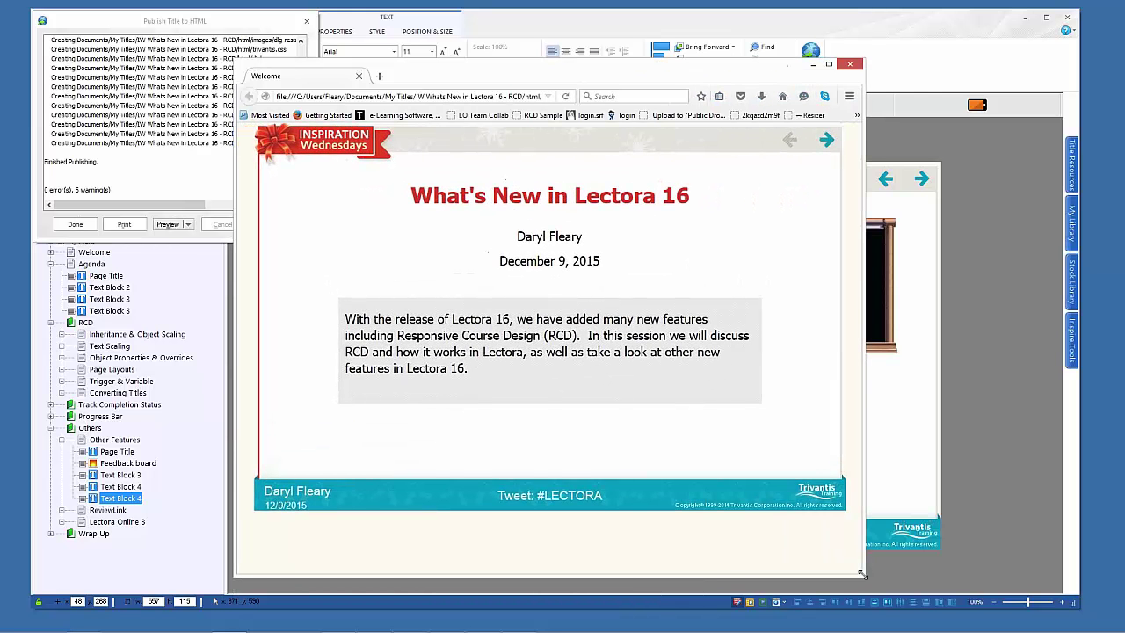
{"action": "left_click", "coordinate": [849, 64]}
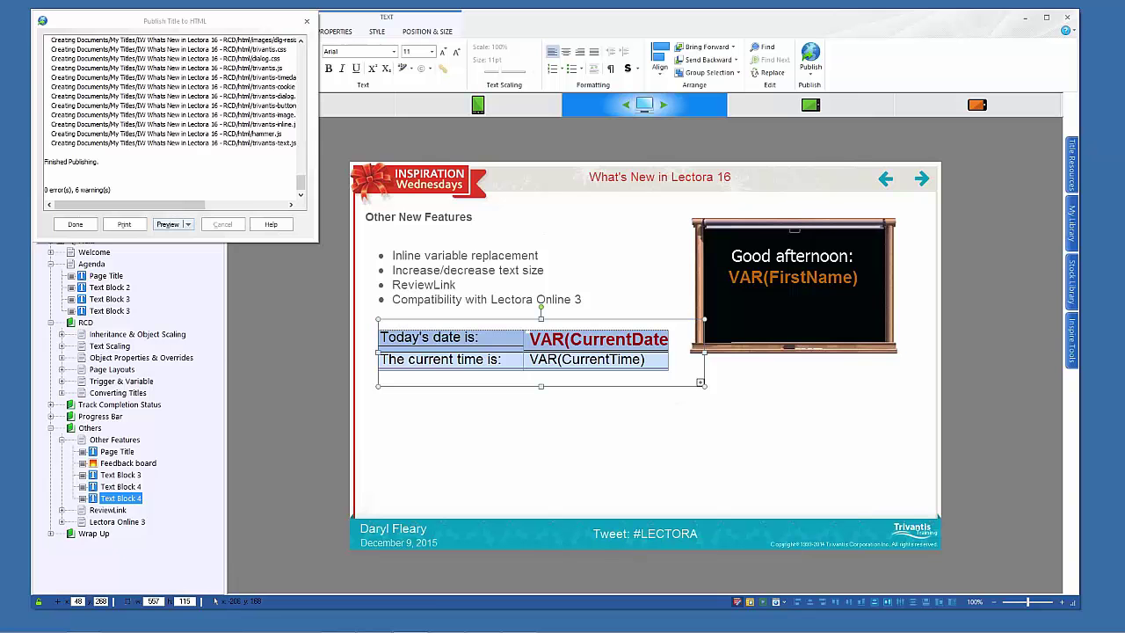
Close the publishing report and open the Lectora Online 3 page in Title Explorer
{"action": "left_click", "coordinate": [72, 225]}
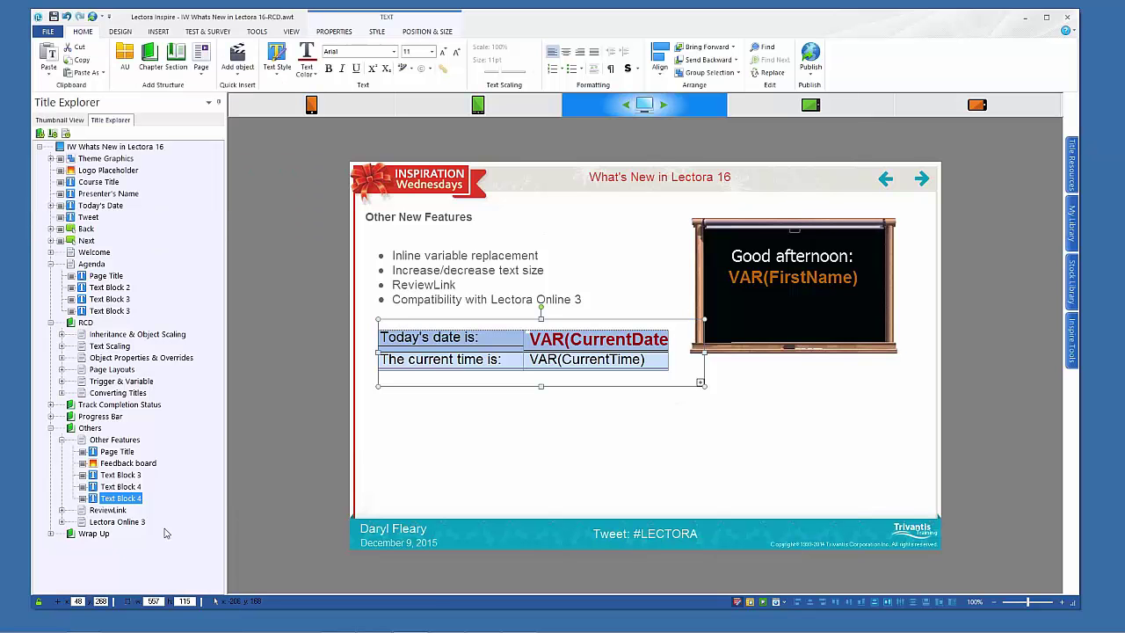
{"action": "mouse_move", "coordinate": [251, 628]}
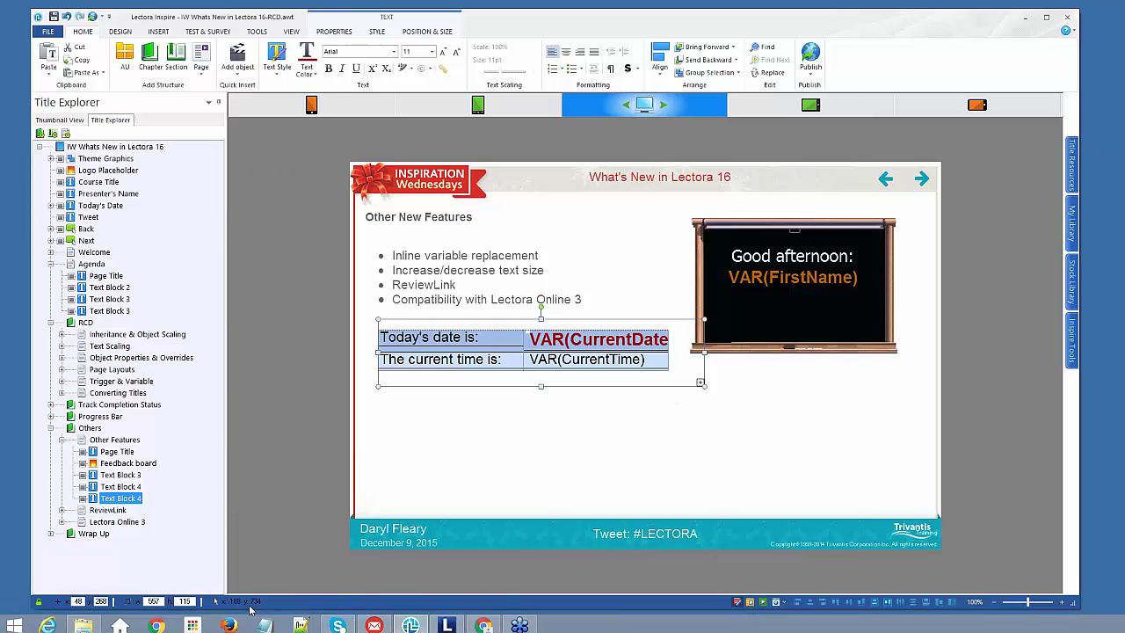
{"action": "left_click", "coordinate": [84, 524]}
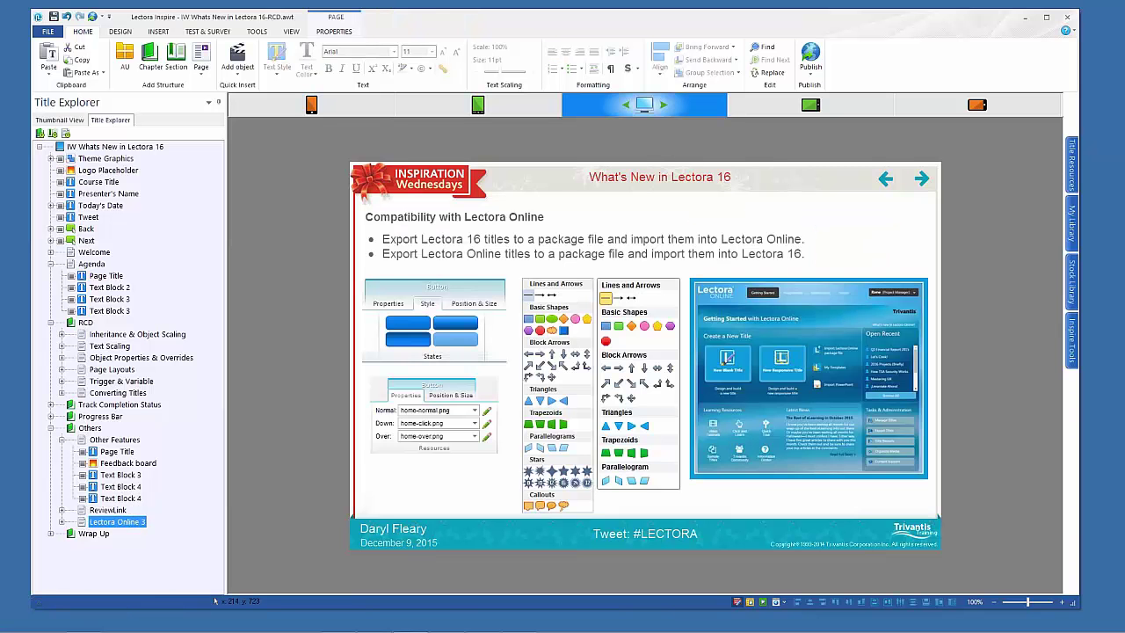